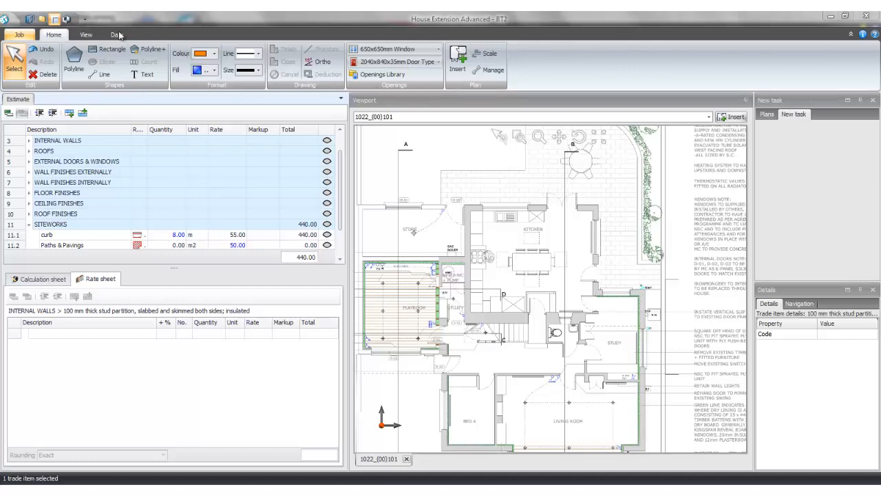
- Examine the view and data commands, the calculation and rate sheets, and the plans, new task, details and navigation panes
click(86, 35)
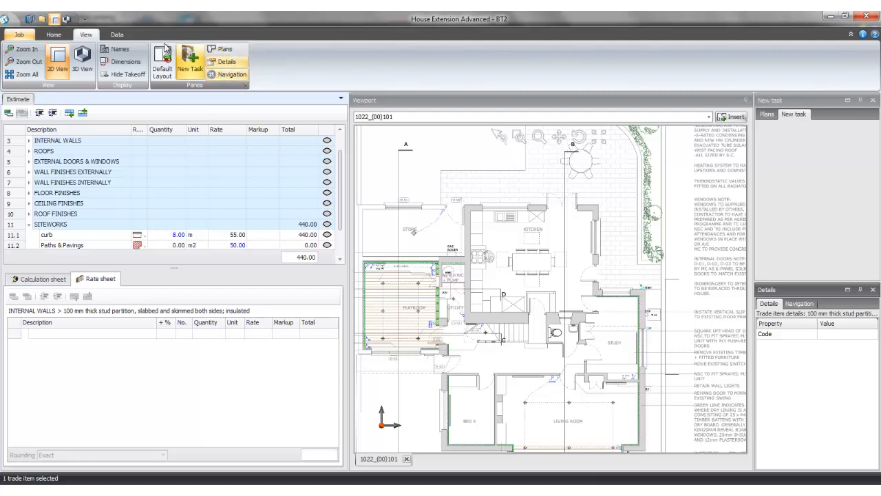
click(118, 35)
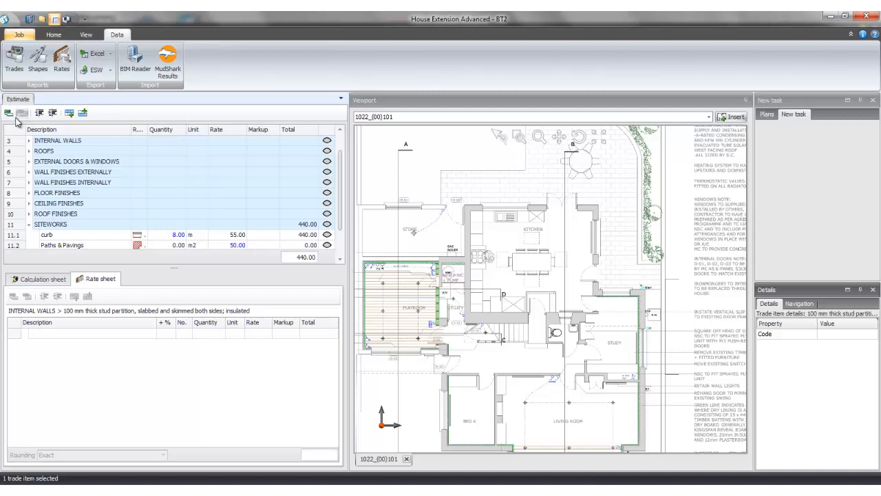
click(62, 281)
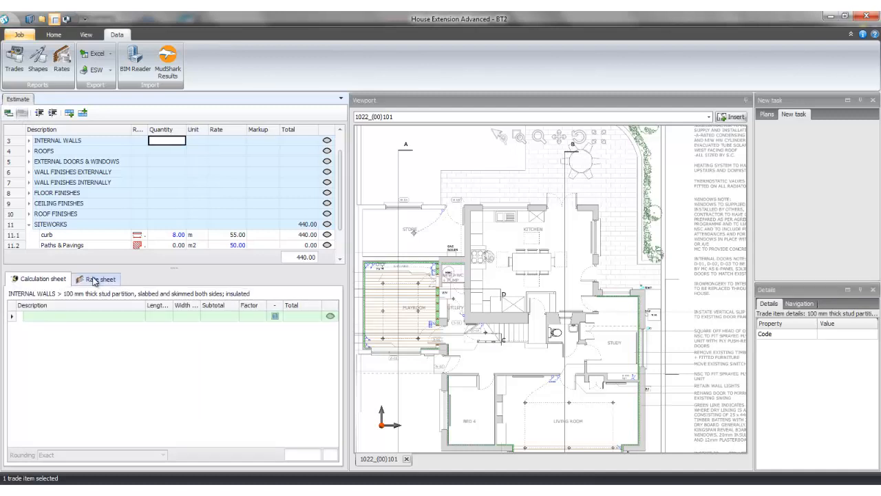
click(95, 279)
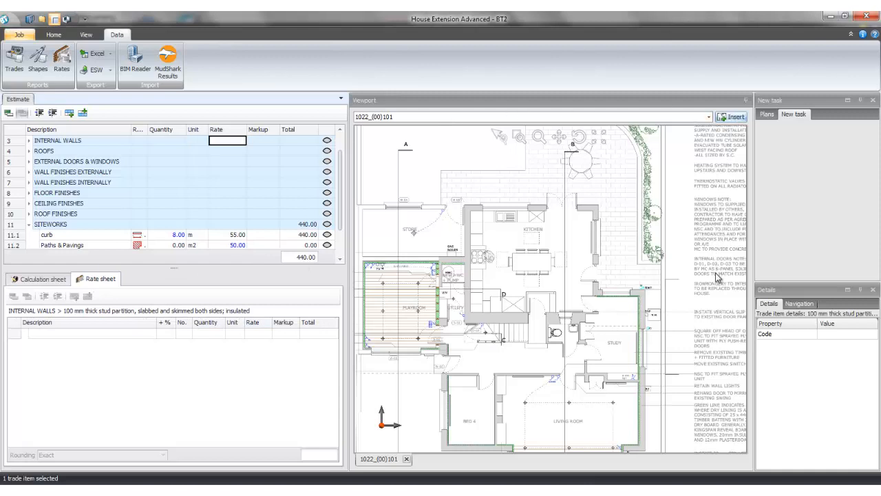
click(768, 115)
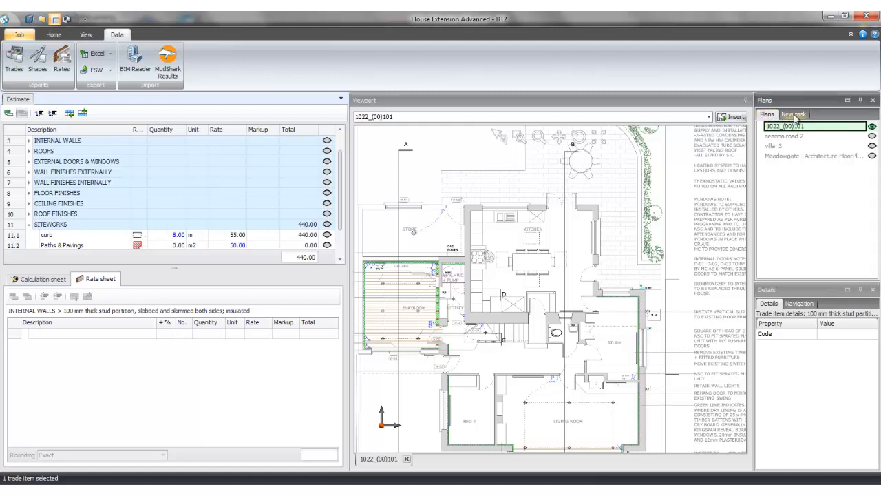
click(795, 115)
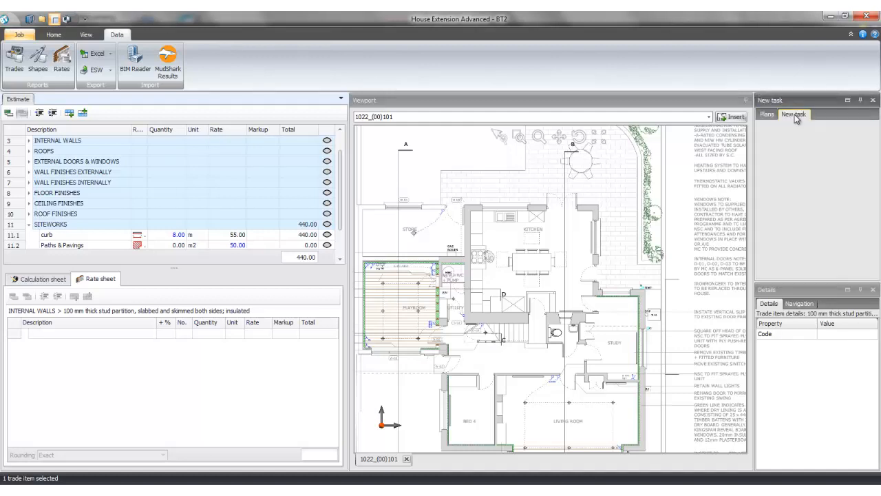
click(791, 309)
click(770, 306)
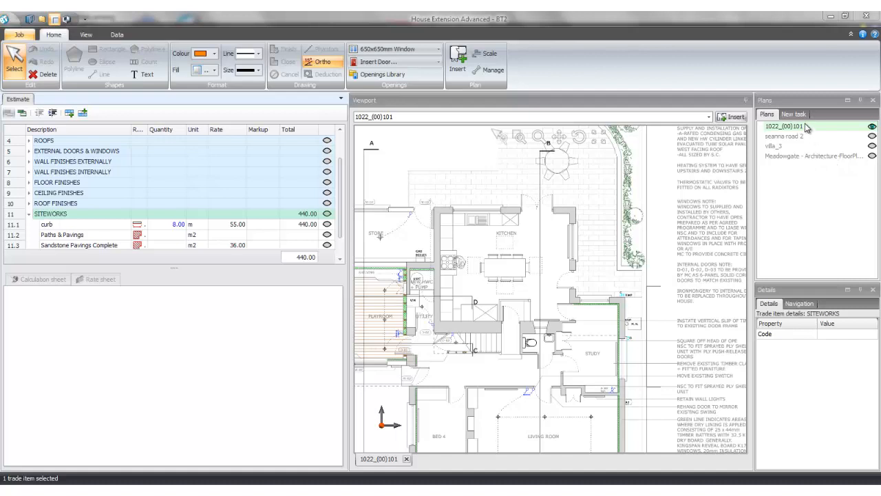
- Open the plan Meadowgate - Architecture-FloorPlan-01-FirstFloor and dismiss the Windows performance notification
click(820, 158)
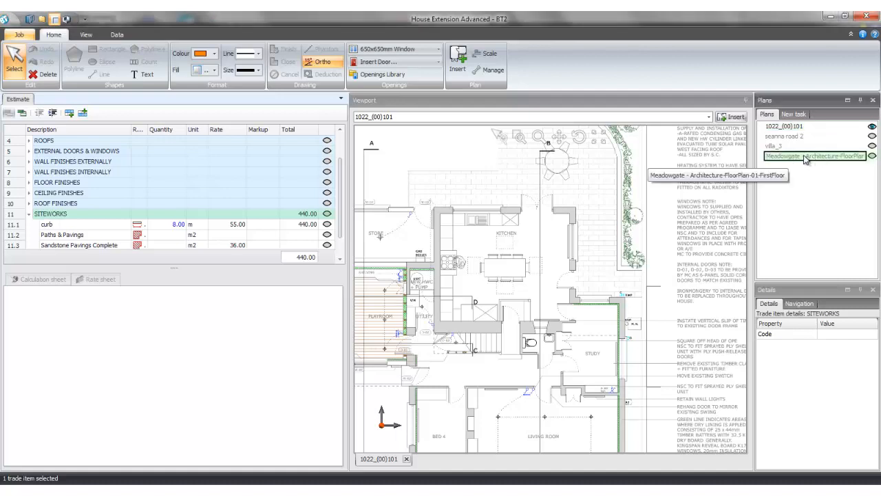
right_click(807, 157)
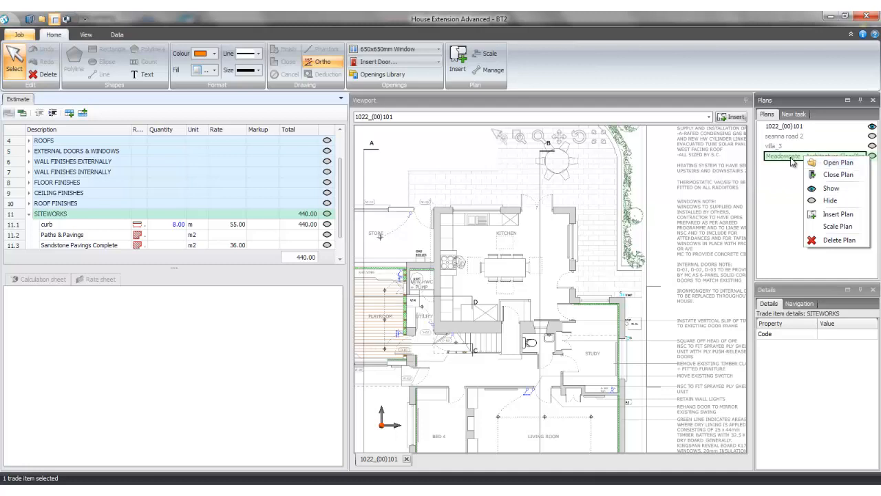
click(838, 164)
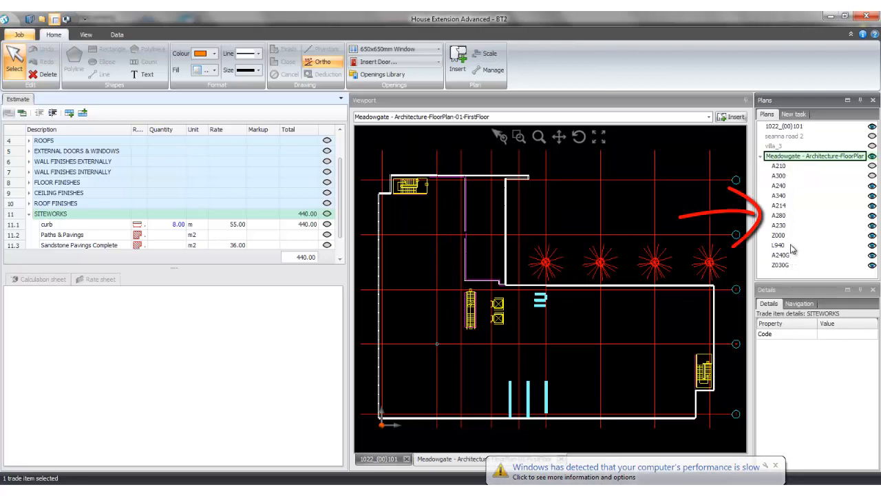
click(775, 466)
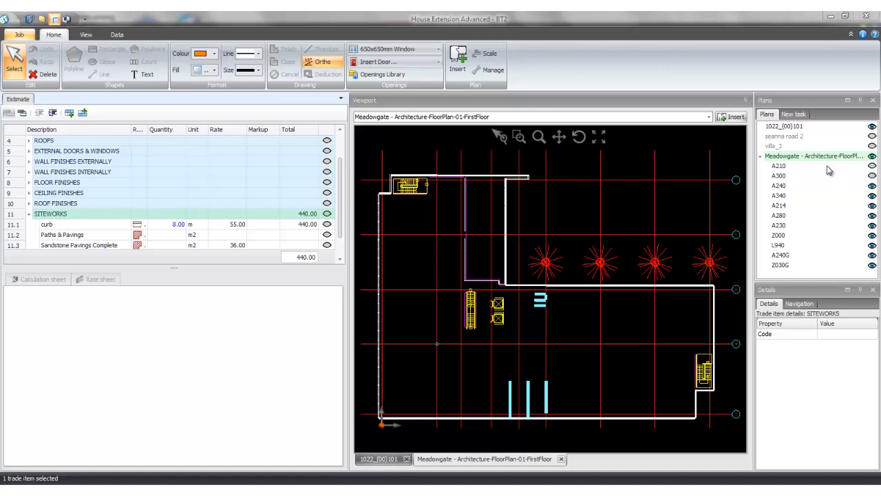
- Show layers A210 and A300 of the Meadowgate plan, and toggle layer A230 off and back on
click(872, 166)
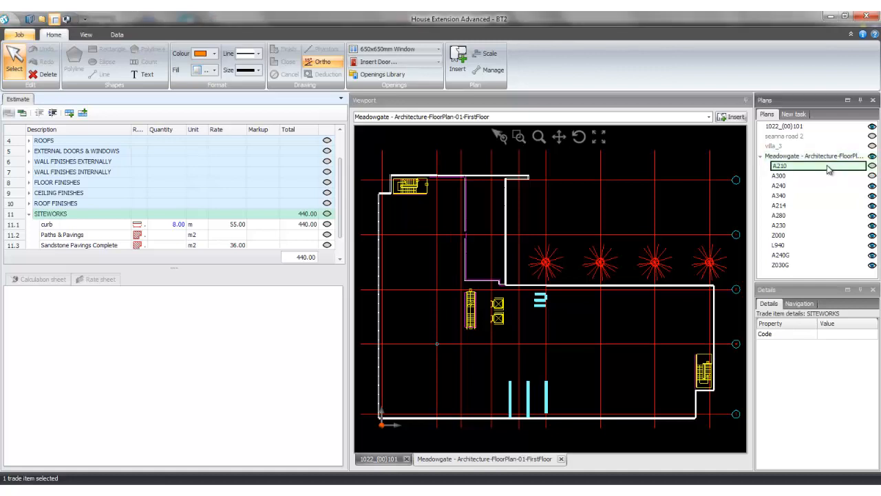
click(871, 176)
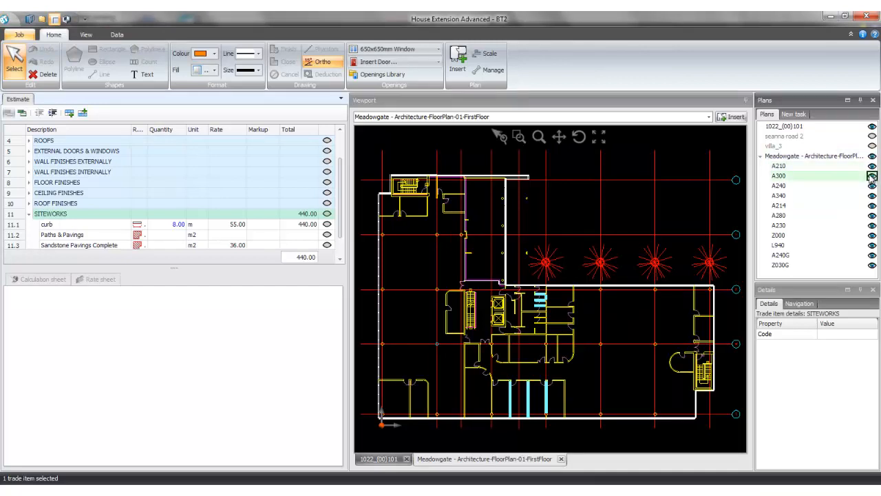
click(871, 226)
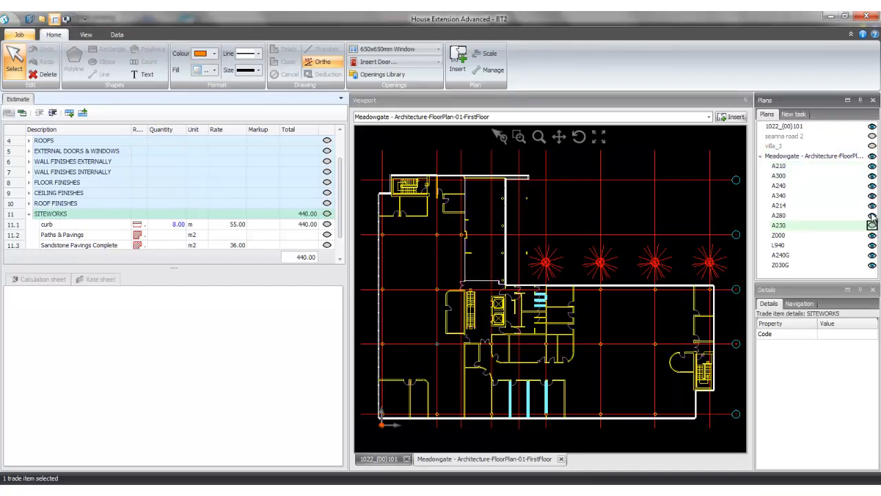
click(872, 205)
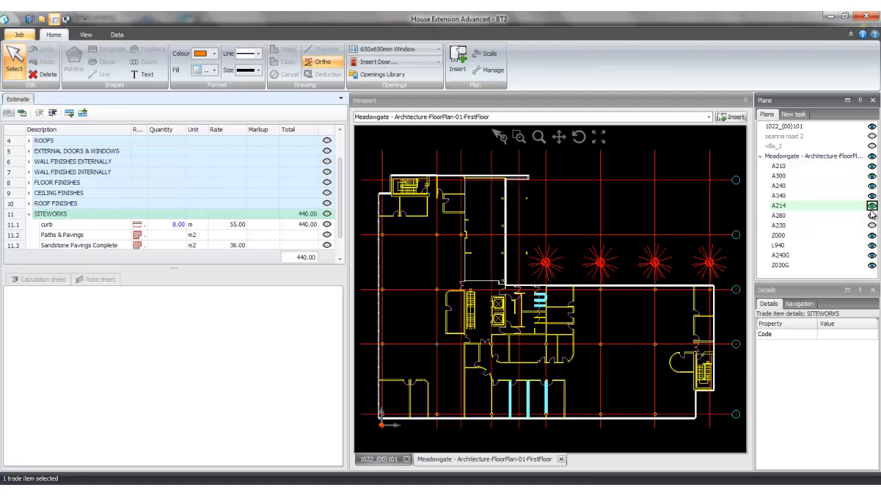
click(872, 226)
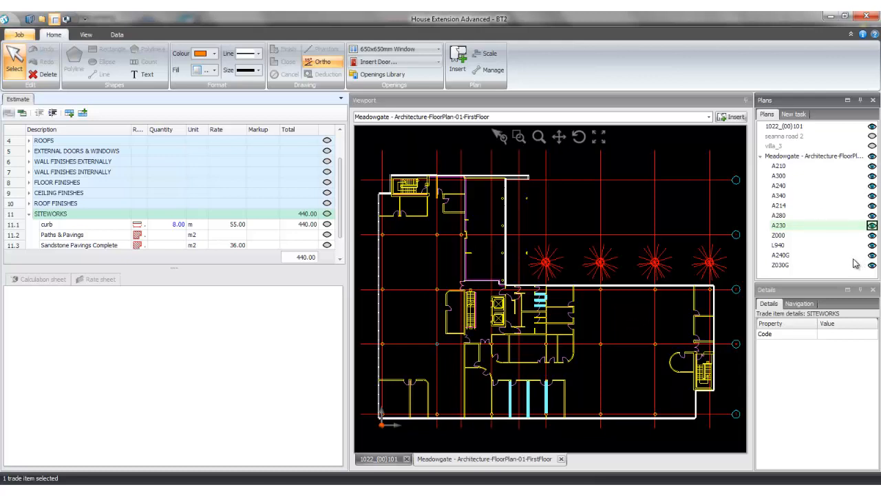
- Isolate layer A210 on the Meadowgate plan by hiding it and inverting the layer visibility
click(873, 166)
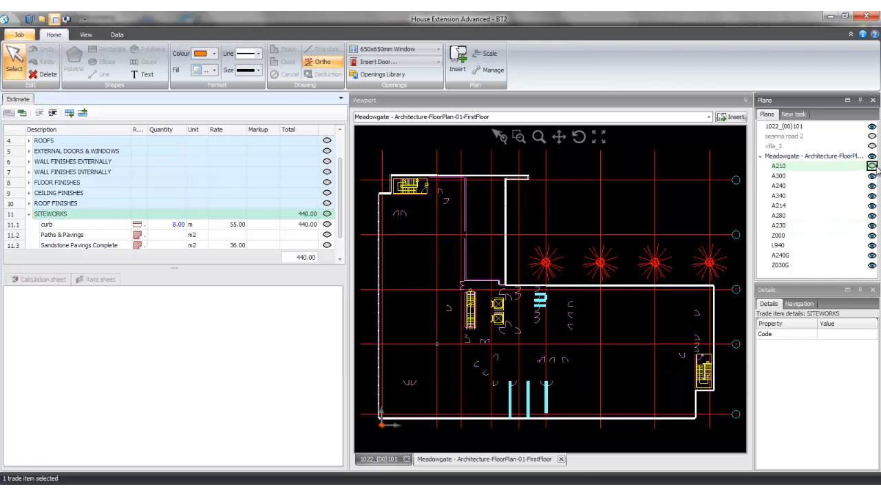
right_click(614, 314)
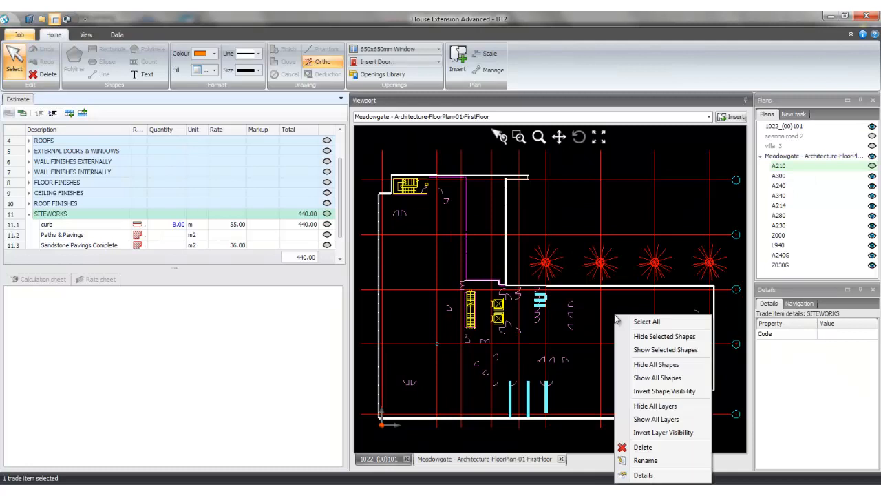
click(653, 434)
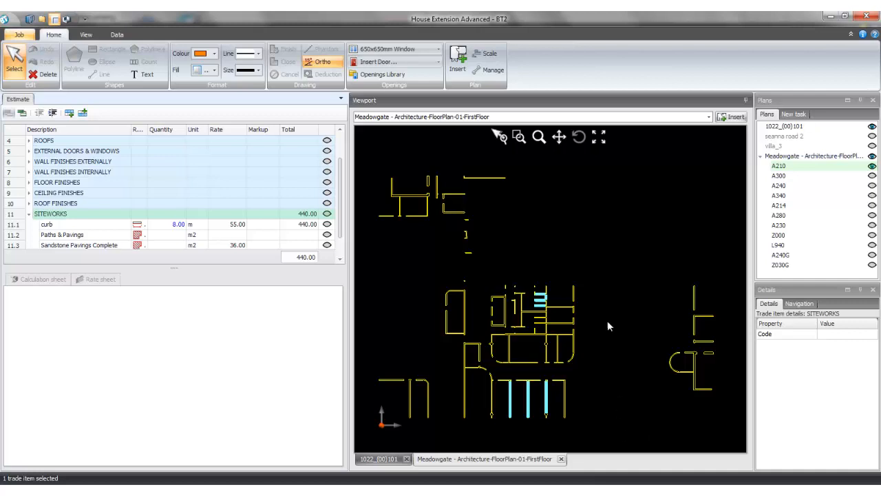
- Turn all layers of the Meadowgate plan off and back on using the plan's own visibility
click(872, 156)
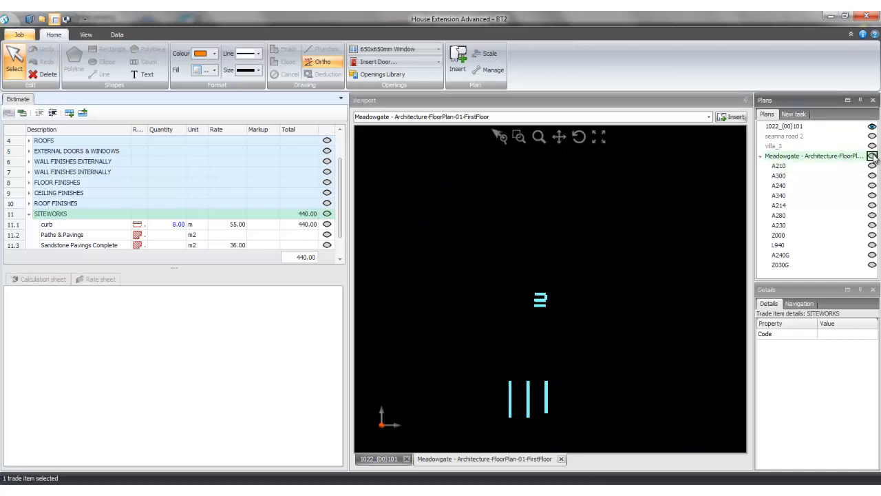
click(872, 157)
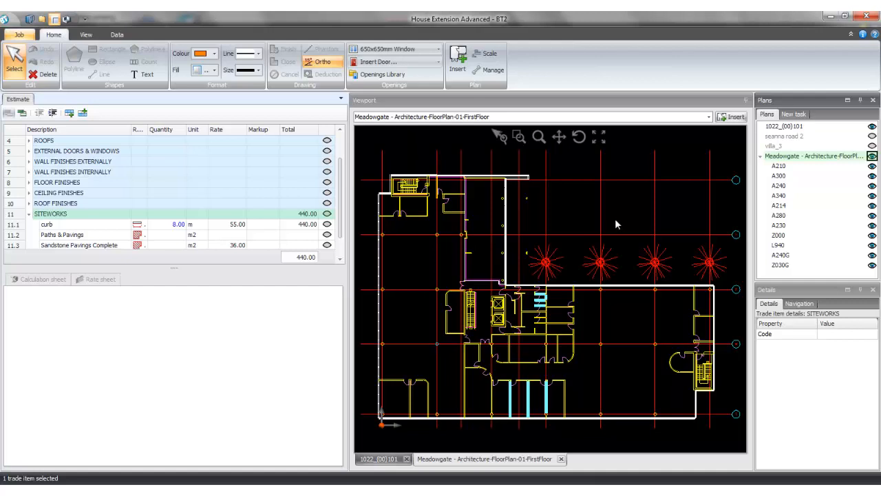
- Set the action when opening a job to Open Last Used Plan in the general options
click(21, 35)
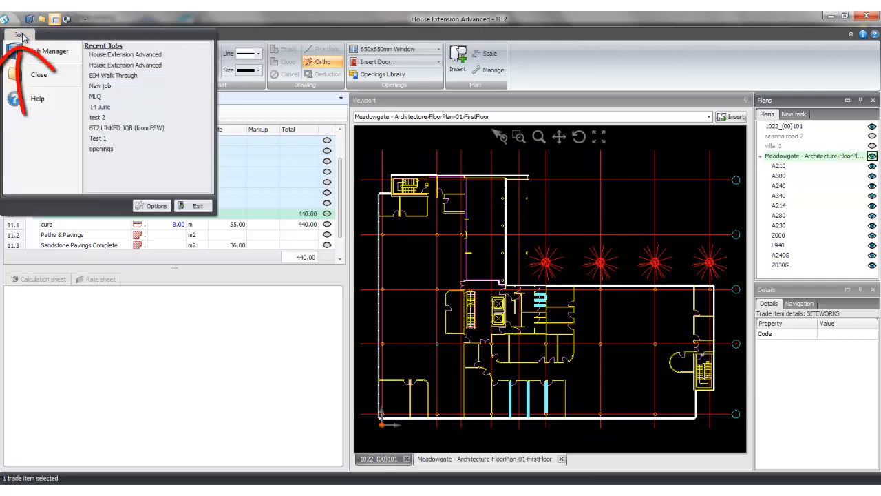
click(157, 207)
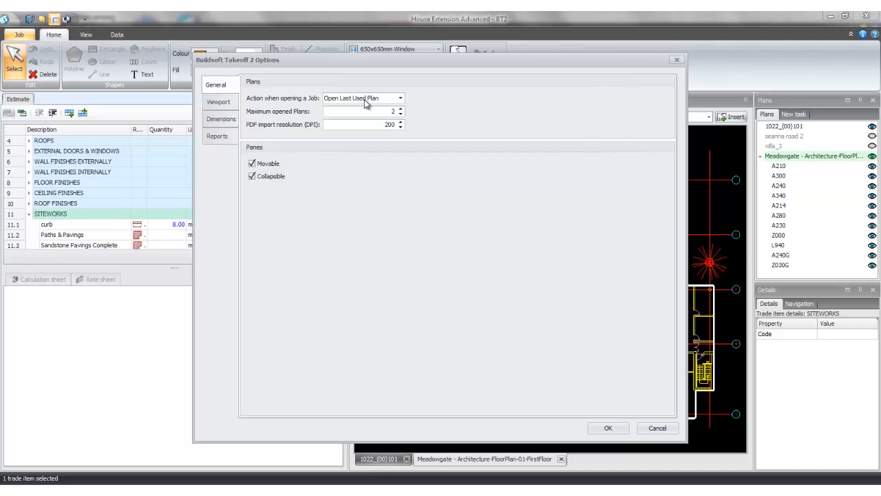
click(401, 100)
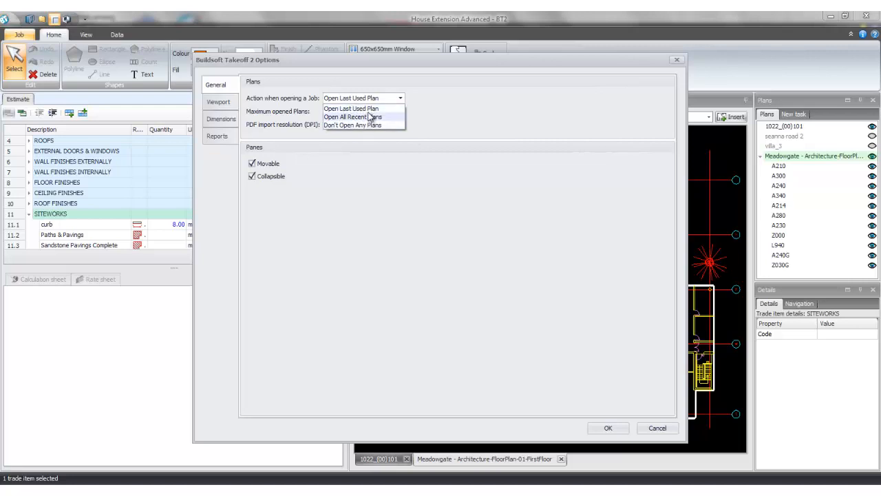
click(332, 109)
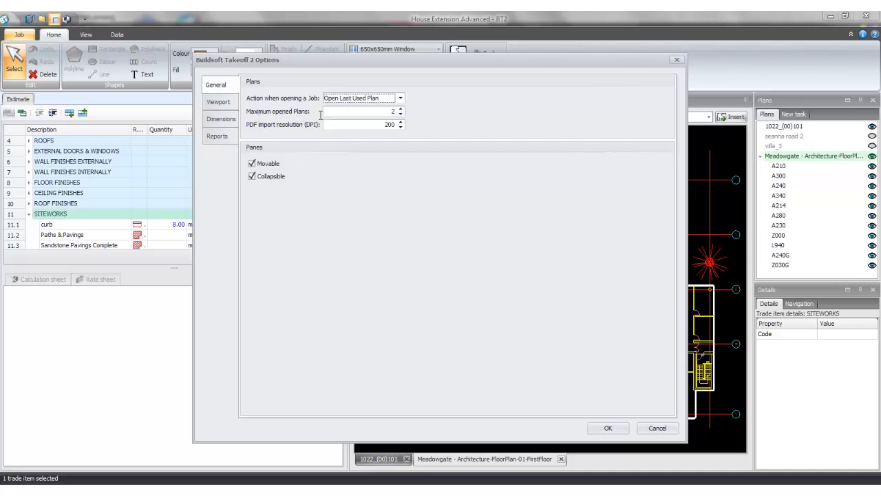
- Adjust the maximum number of opened plans in the general options by stepping it up and down
click(390, 111)
double_click(393, 111)
text(61)
click(400, 109)
click(401, 109)
click(401, 109)
click(401, 113)
click(401, 114)
click(401, 114)
click(400, 109)
click(401, 109)
click(401, 109)
click(401, 109)
click(401, 109)
click(401, 108)
click(401, 114)
click(401, 114)
click(401, 114)
click(400, 114)
click(401, 114)
click(401, 114)
click(400, 114)
- Examine the default measurement unit choices and the default metric dimensions in the options
click(223, 122)
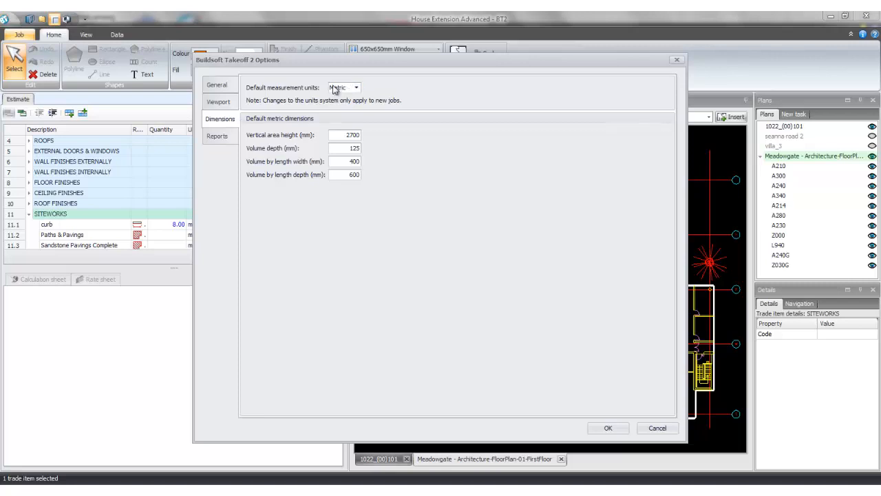
click(357, 89)
click(387, 90)
- Review the report options down to the sales tax name and accept the program options
click(227, 139)
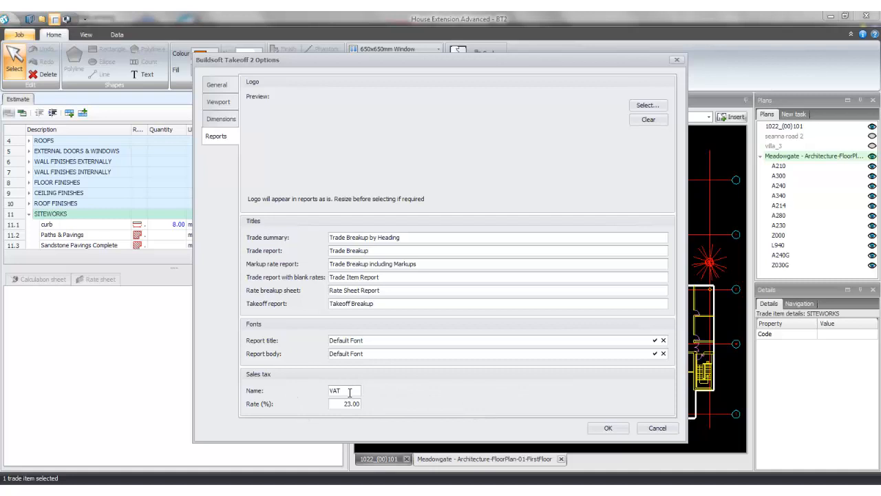
drag(350, 391, 307, 397)
click(608, 428)
click(611, 428)
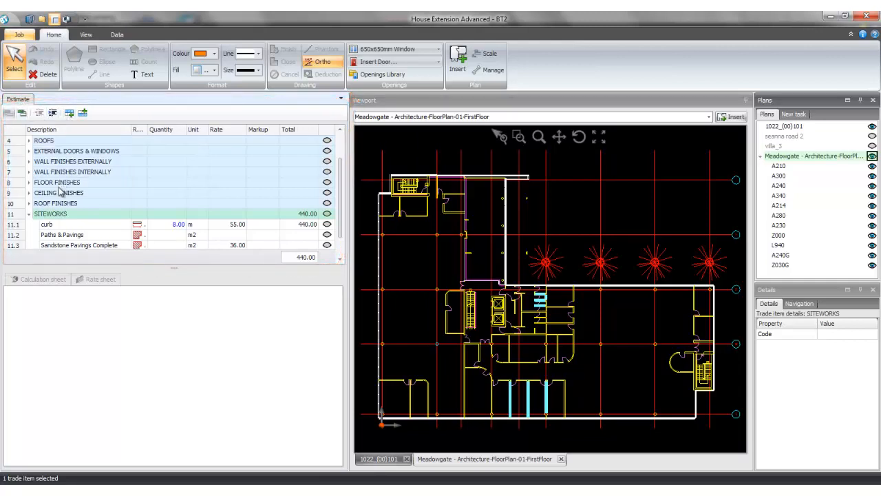
- Select the Paths & Pavings item and view its rate sheet and calculation sheet
click(92, 235)
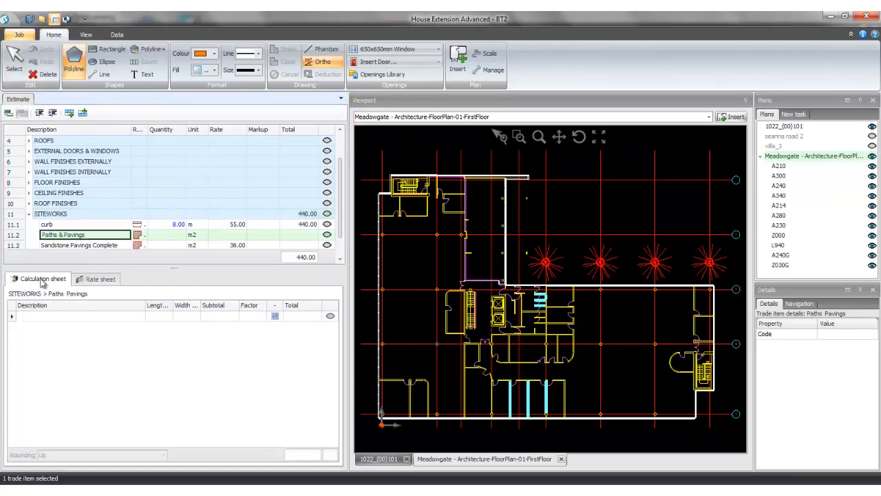
click(100, 280)
click(55, 283)
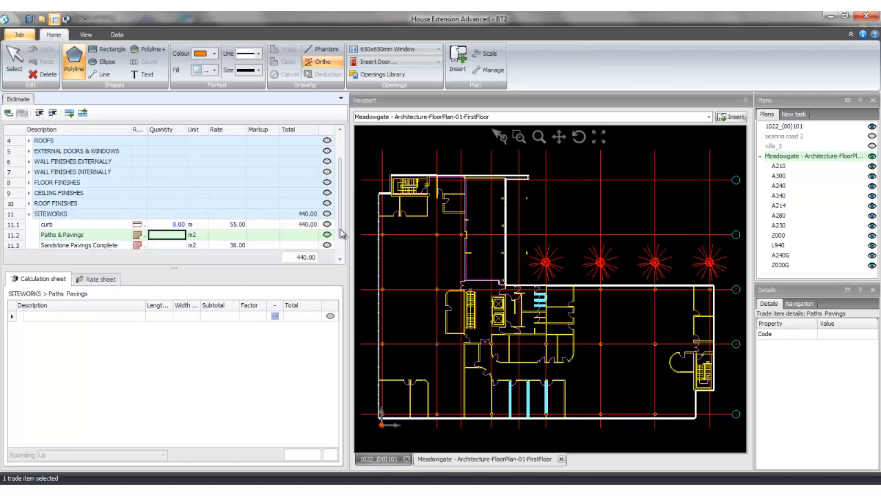
- Add a row named Main Heading in the empty line below Sandstone Pavings Complete in the estimate
scroll(340, 237, down, 1)
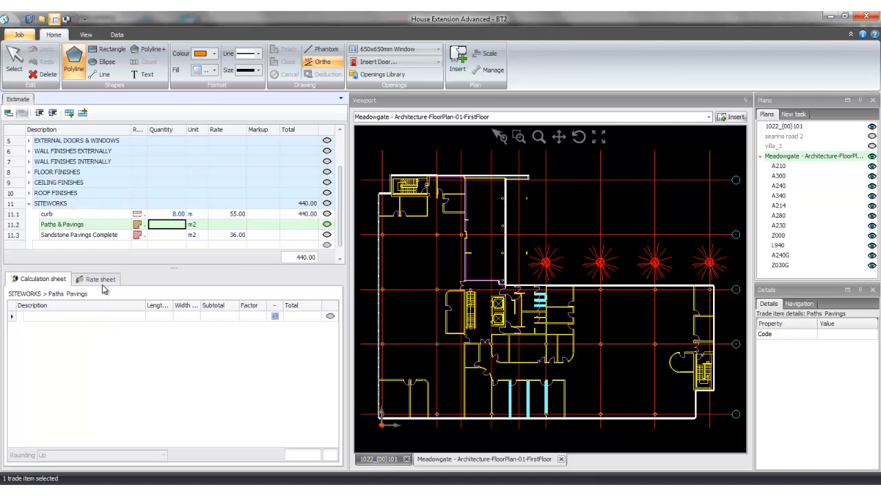
click(339, 259)
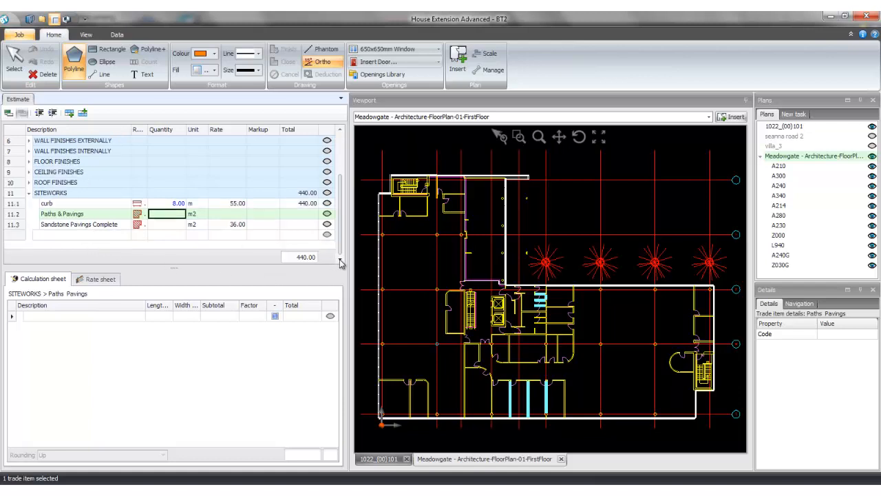
click(60, 235)
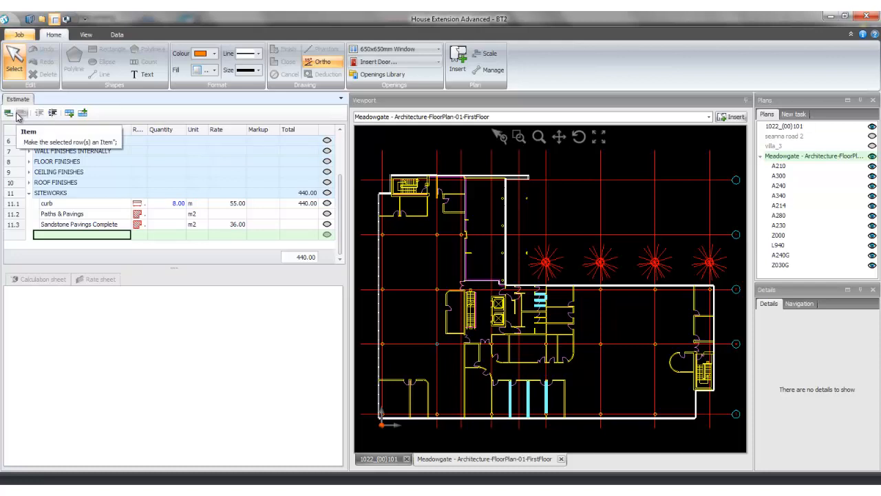
text(Main )
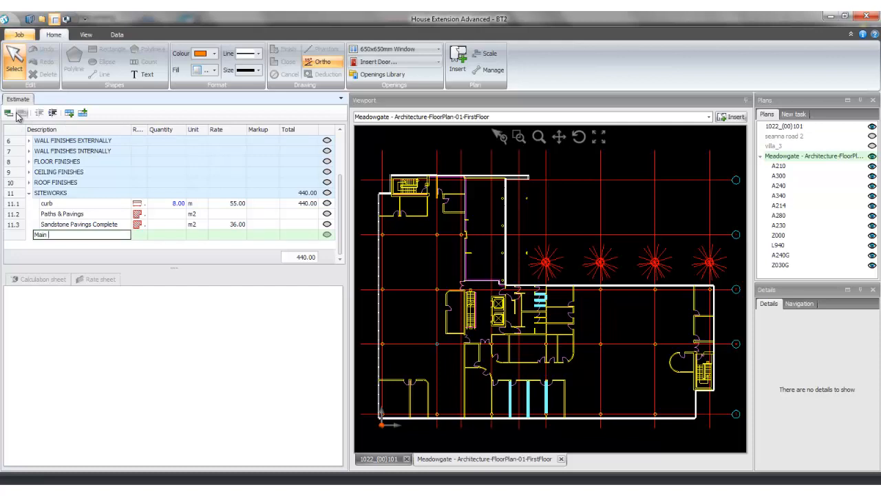
text(Heading)
key(Return)
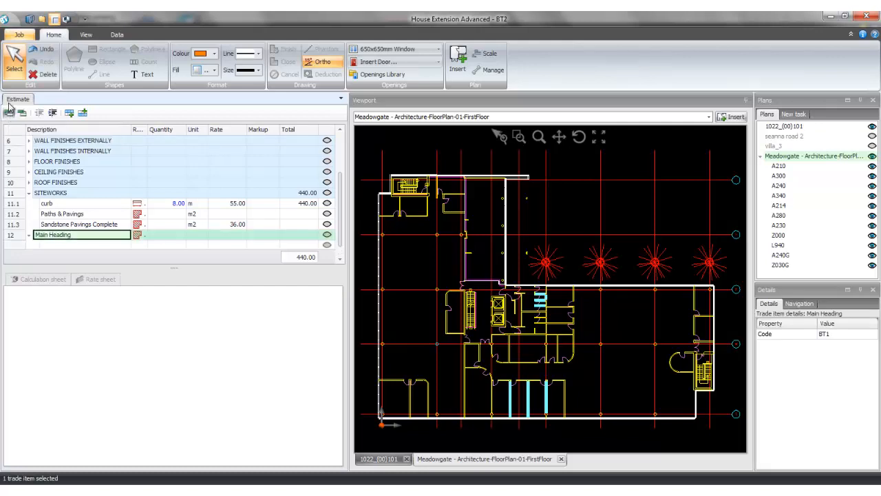
- Add a heading named Sub-Heading in the empty line beneath Main Heading in the estimate
click(340, 259)
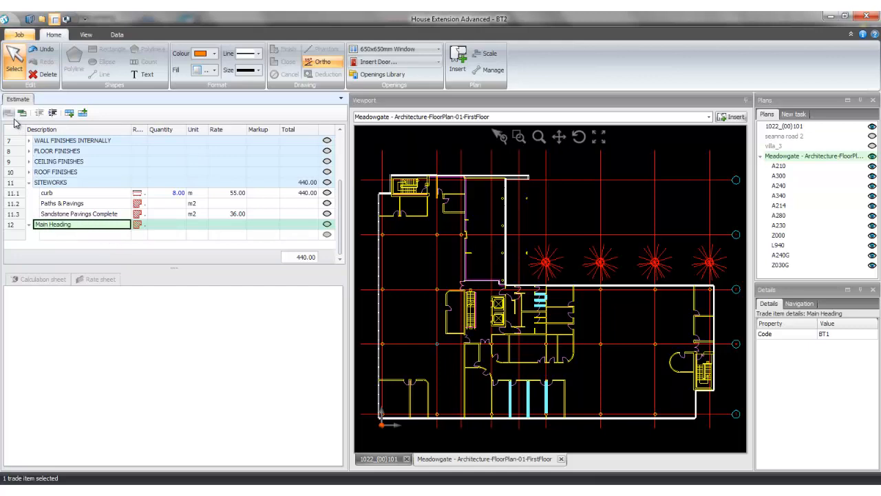
click(73, 238)
text(S)
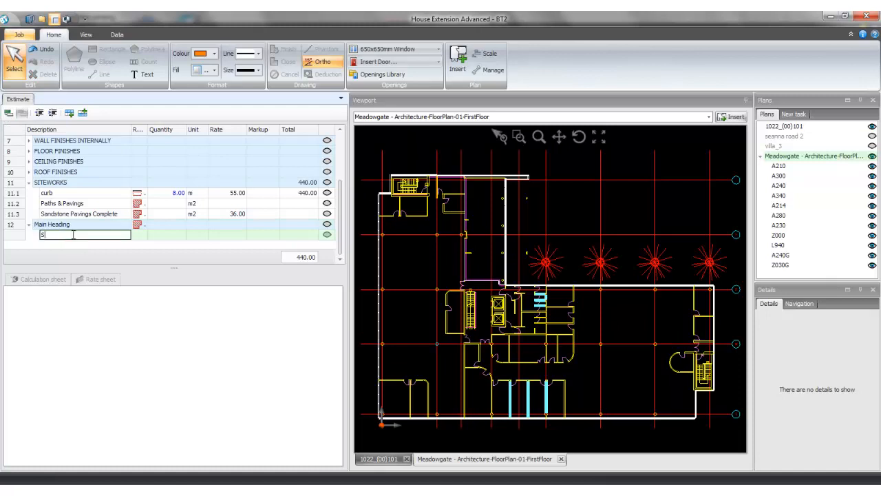
text(ub-Heading)
key(Return)
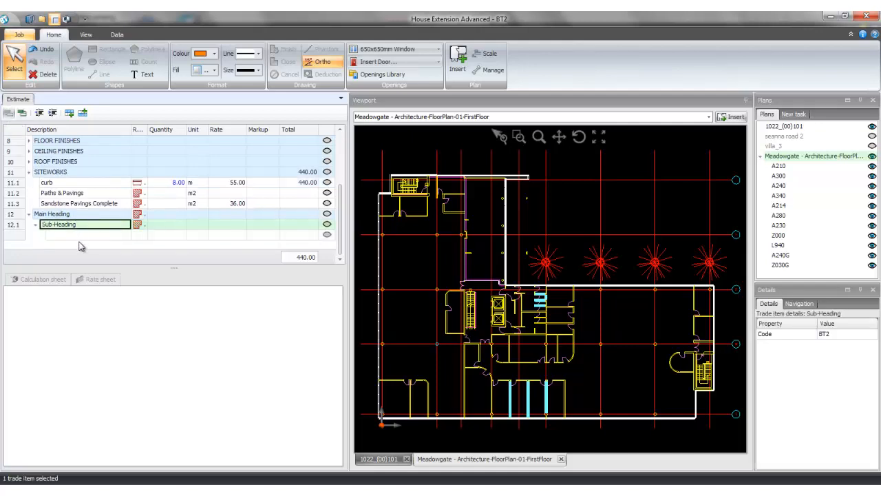
- Add a third-level heading named Sub-sub Heading beneath Sub-Heading
text(Sub)
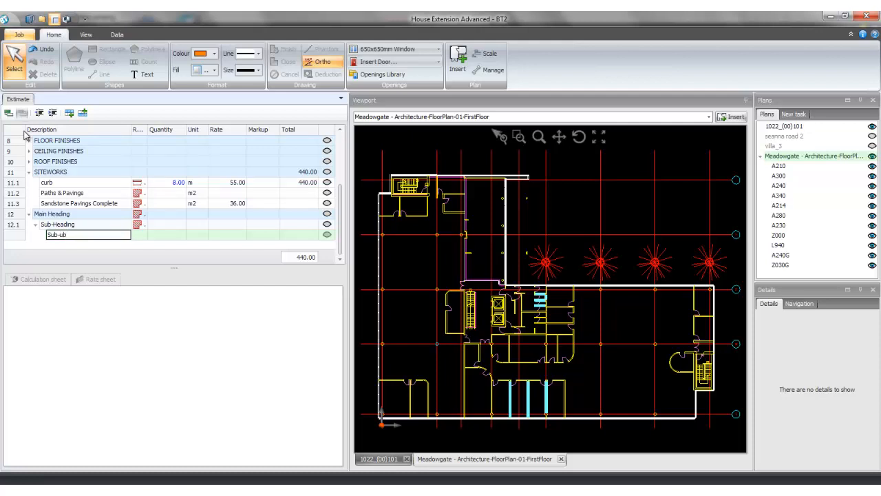
text(-sub Heading)
key(Return)
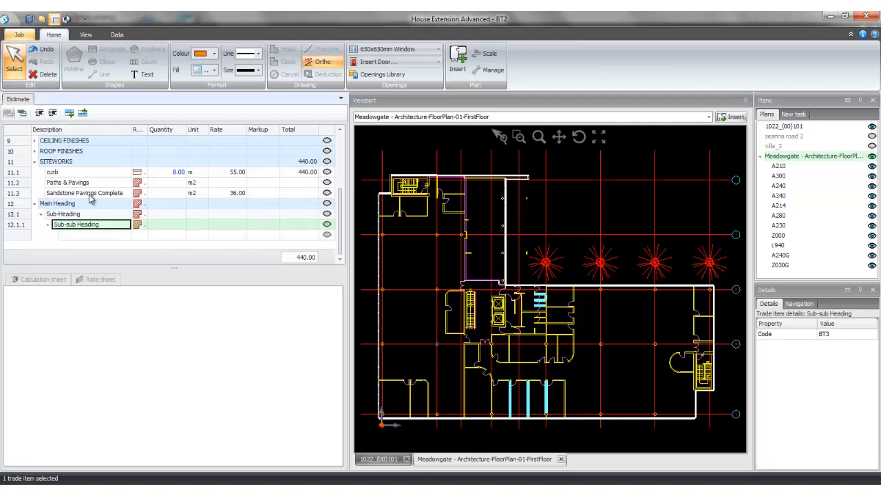
- Add a fourth-level heading named Sub-Sub-Heading beneath Sub-sub Heading
click(95, 235)
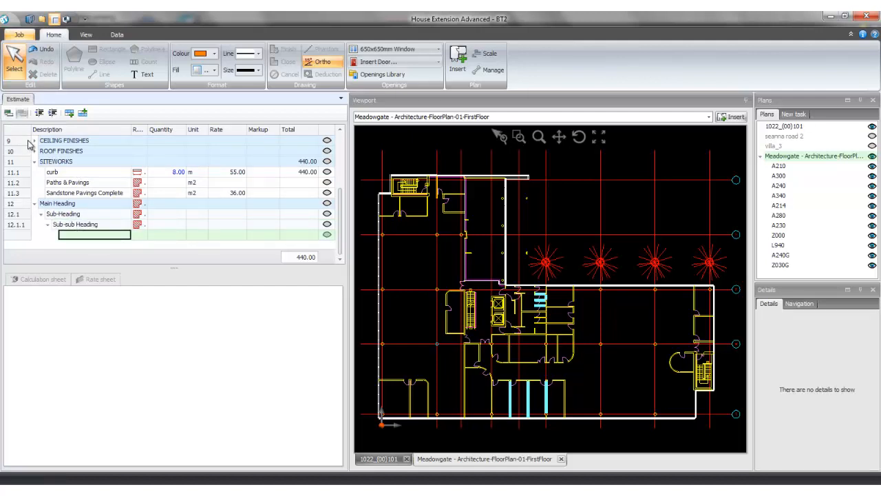
text(Sub-Su)
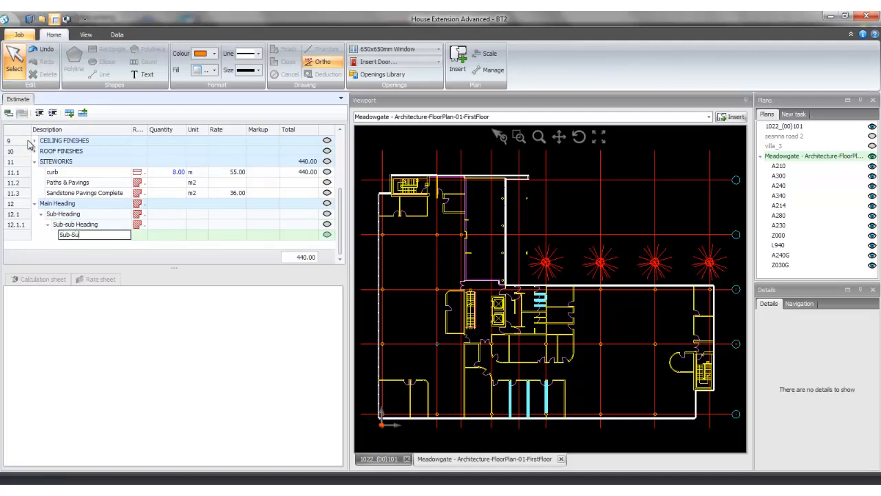
text(b-Heading)
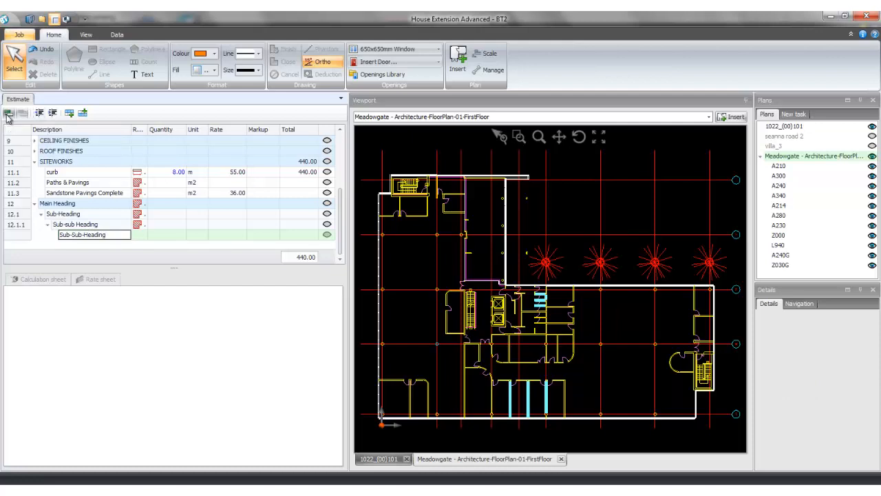
click(7, 115)
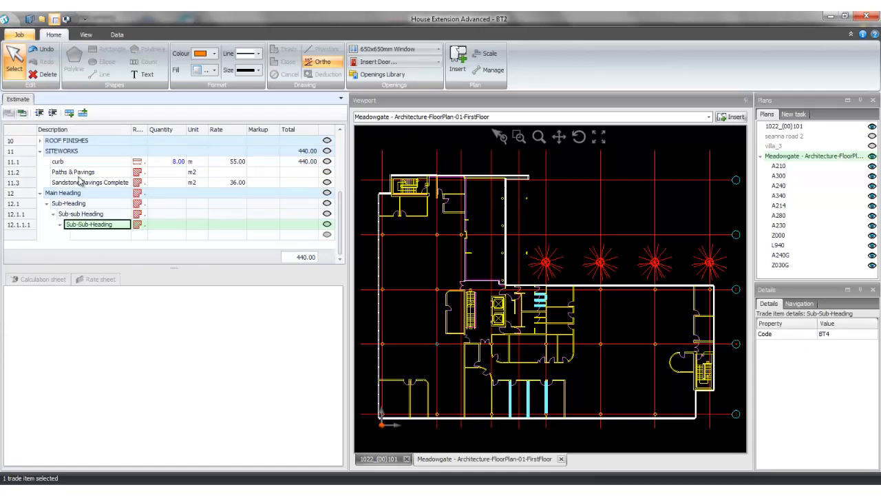
- Set the result type of Sub-Sub-Heading to Area and add a measured item named Floor Area beneath it
click(146, 226)
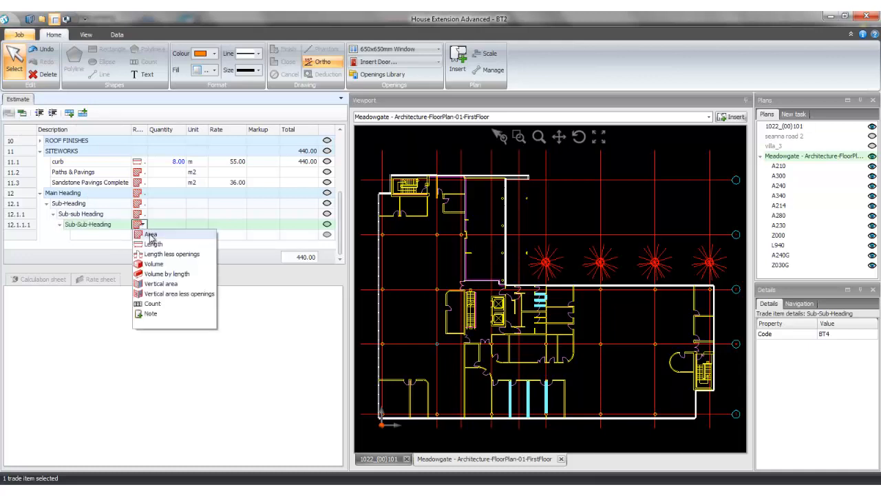
click(150, 235)
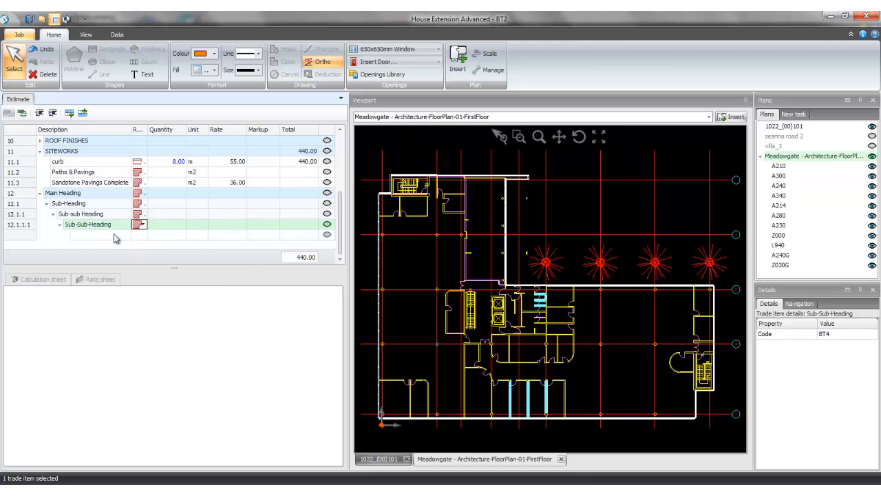
click(114, 236)
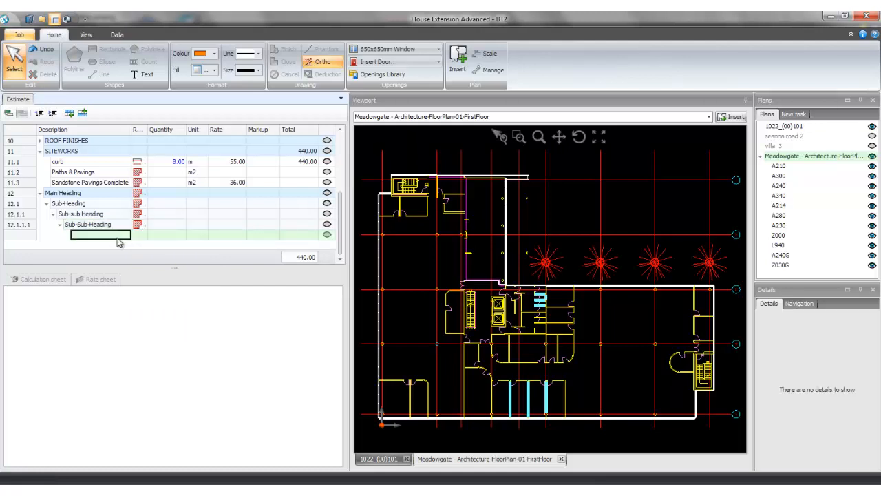
text(Floor )
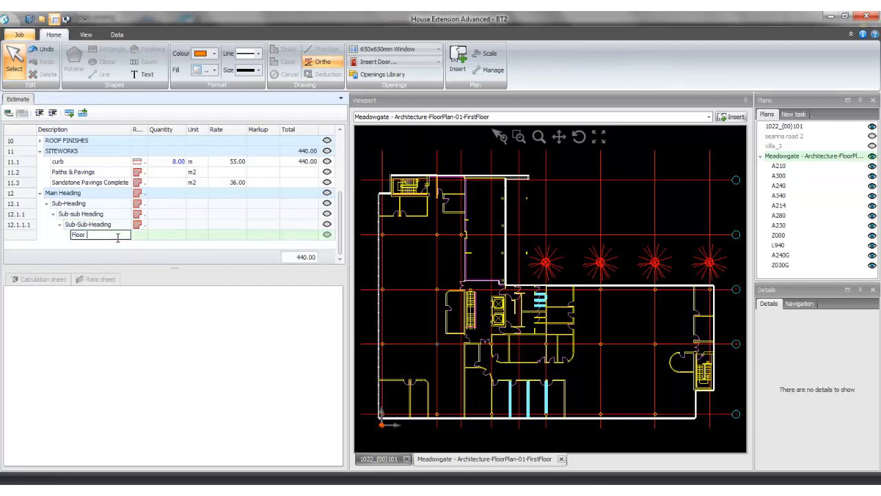
text(Area)
key(Return)
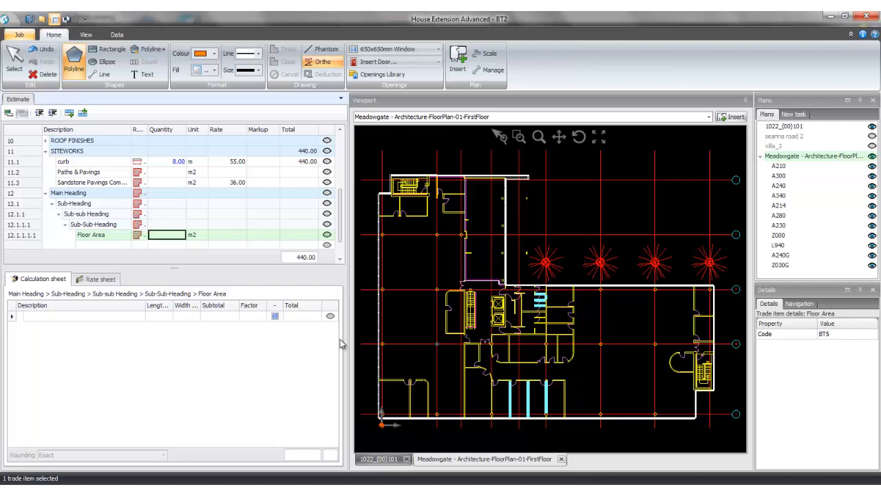
- Display the 1022_(00)101 plan, rename the Floor Area item as Paths & Pavings and select its quantity for measuring
click(380, 458)
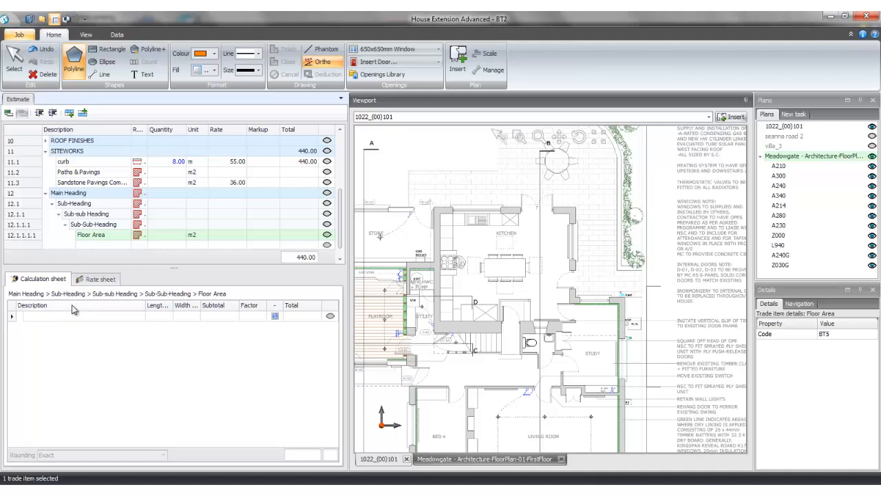
click(110, 239)
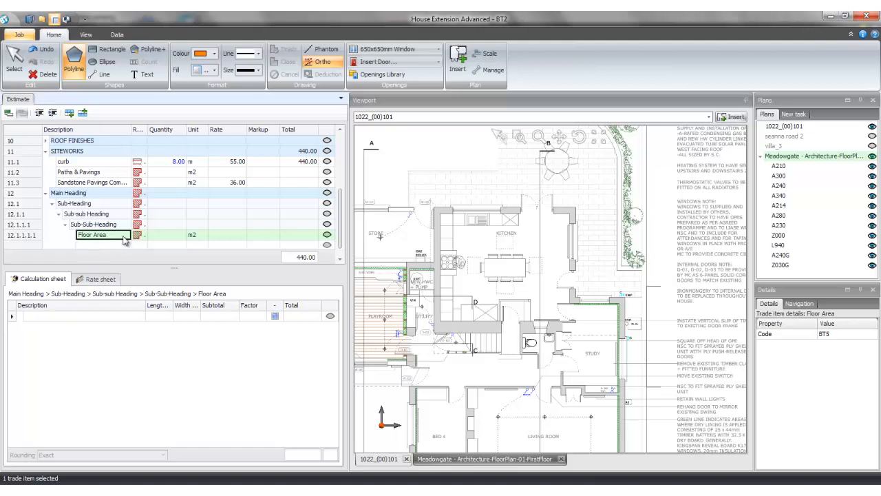
text(Pa)
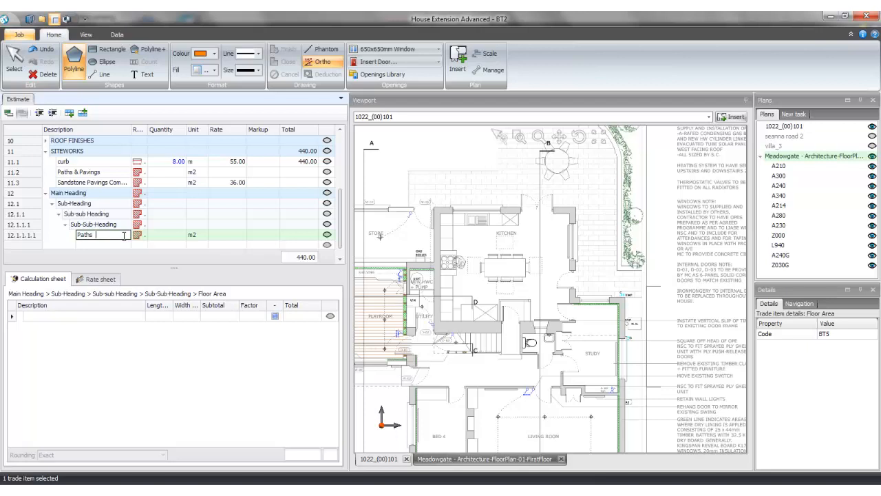
text(ths & Pavings)
click(168, 235)
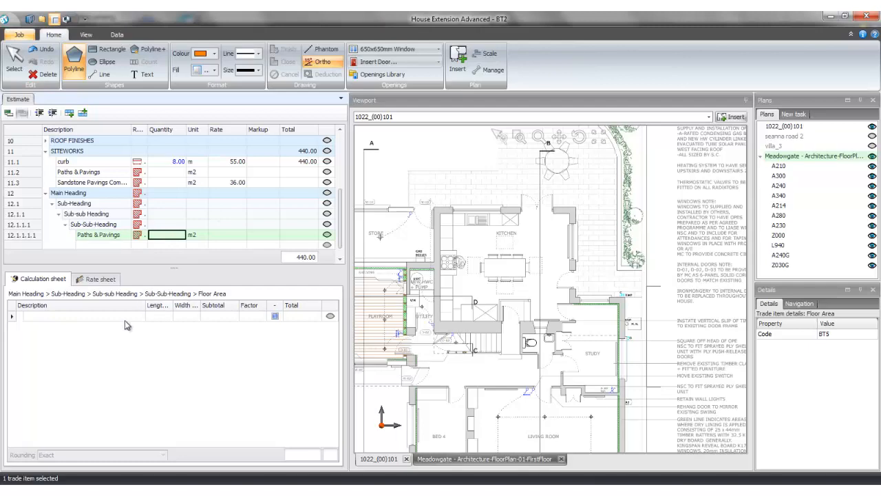
- Name the new shape Patio for measuring the paved area above the kitchen
scroll(519, 228, up, 5)
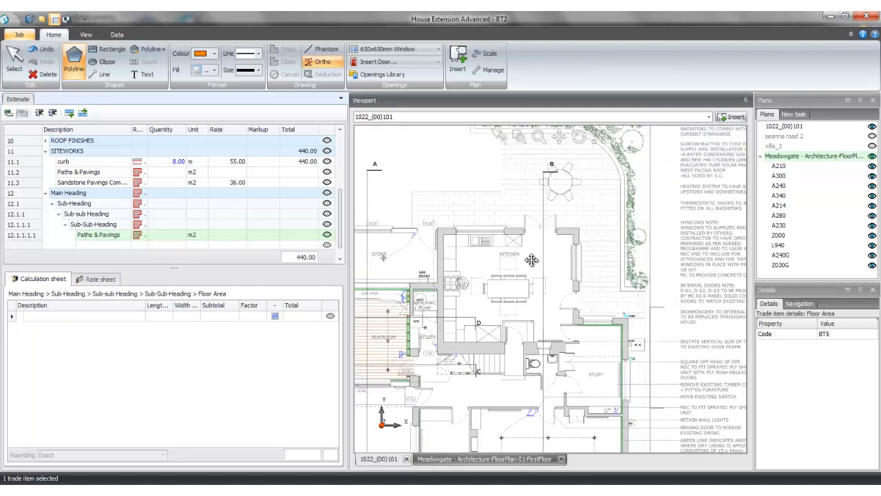
scroll(533, 286, up, 1)
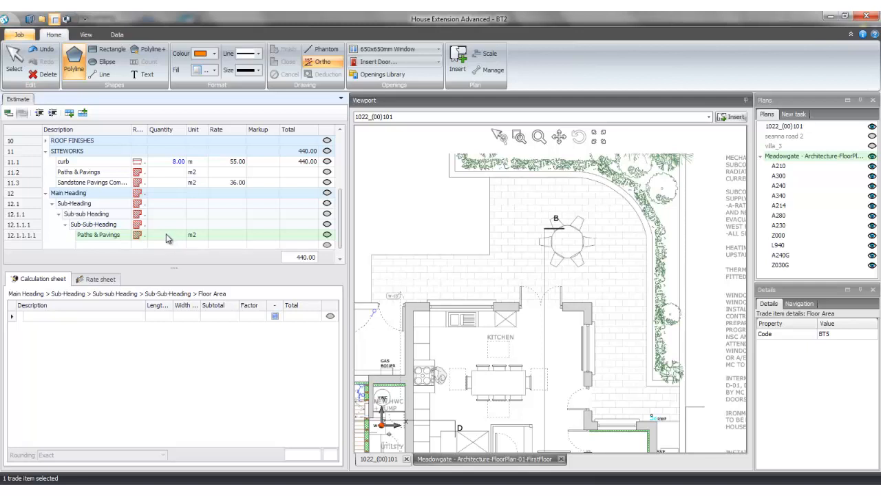
click(796, 115)
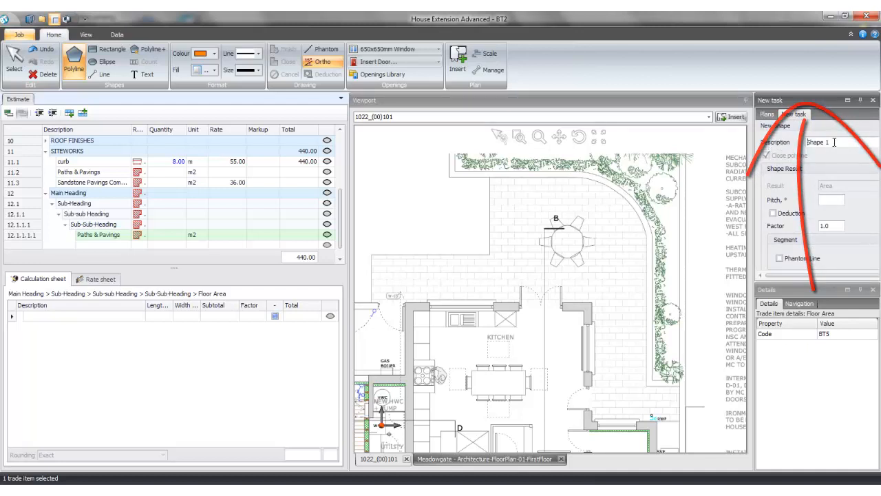
drag(845, 143, 804, 148)
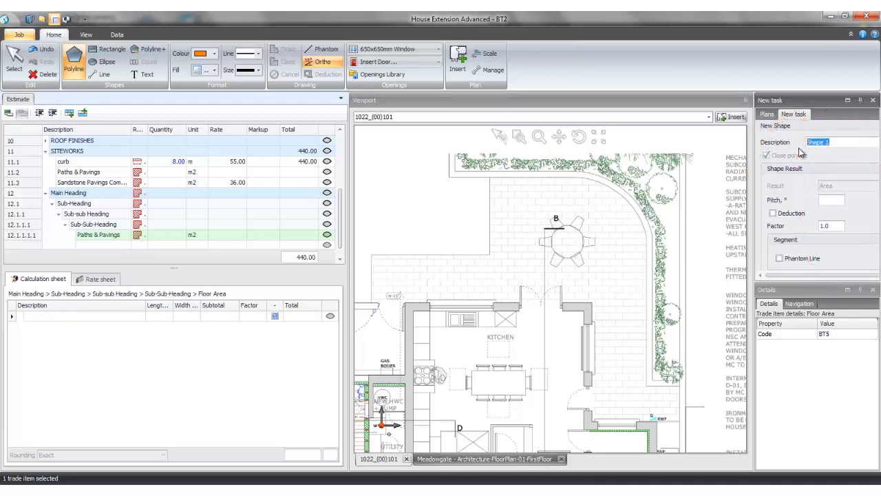
text(Patio)
click(832, 226)
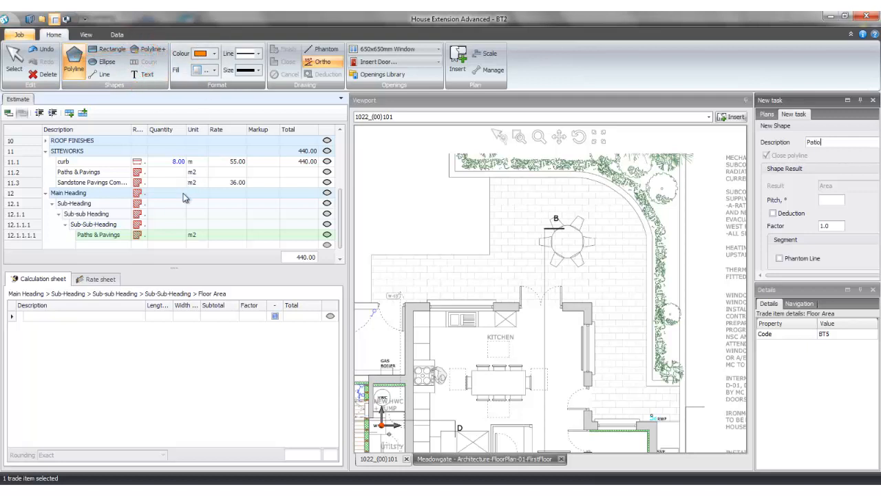
- Format the Patio shape of the new Paths & Pavings item with a light orange colour and a Transparent fill
click(168, 236)
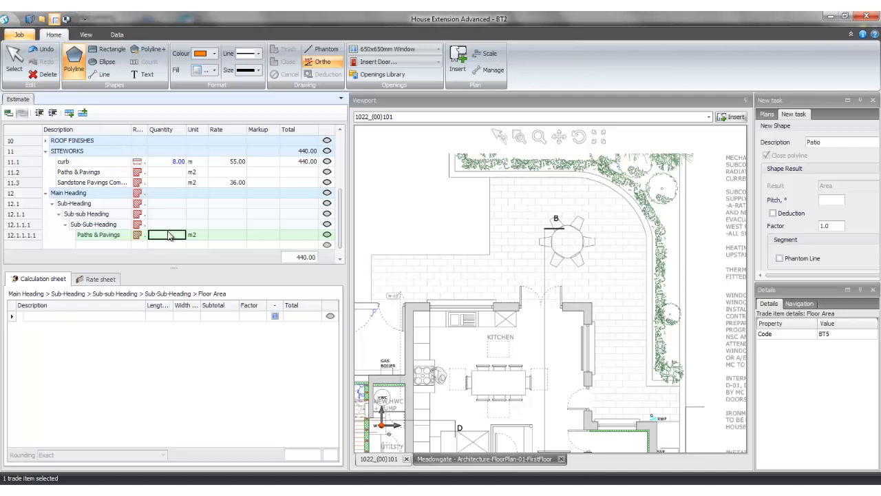
click(214, 54)
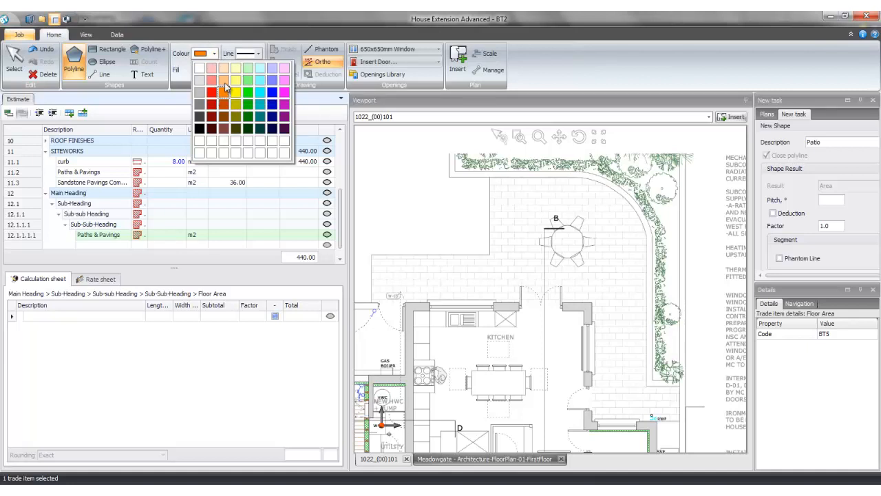
click(223, 81)
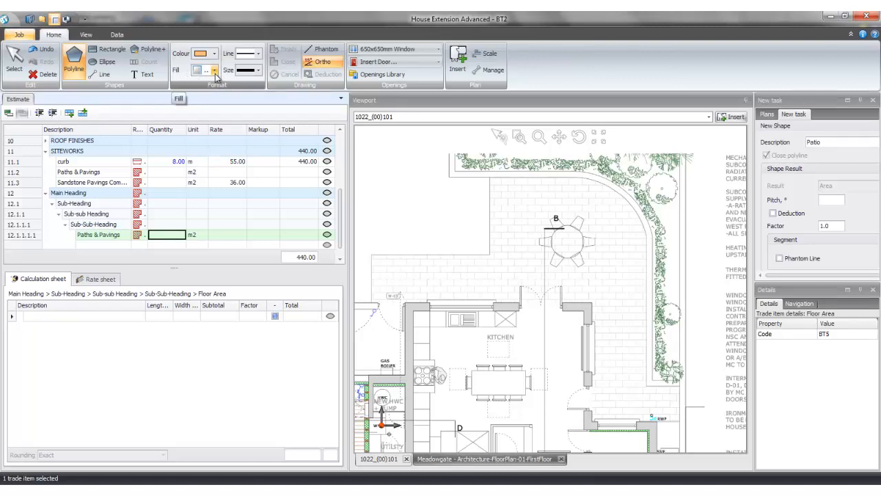
click(216, 73)
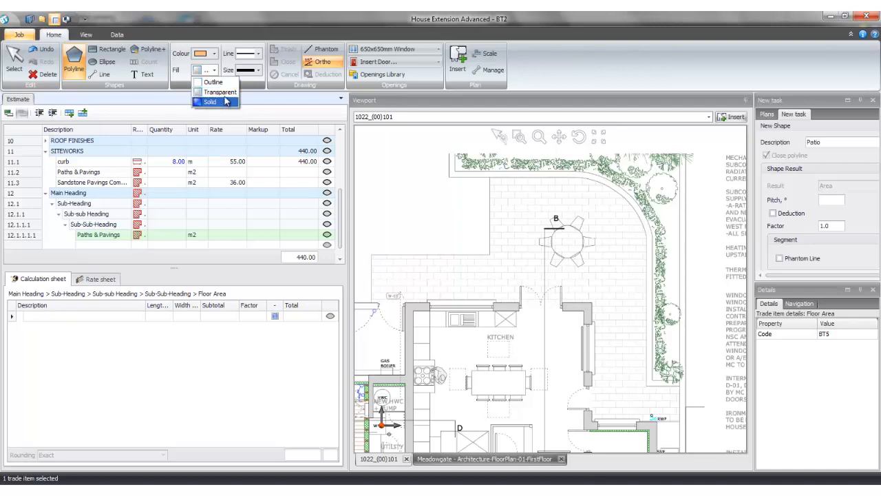
click(230, 96)
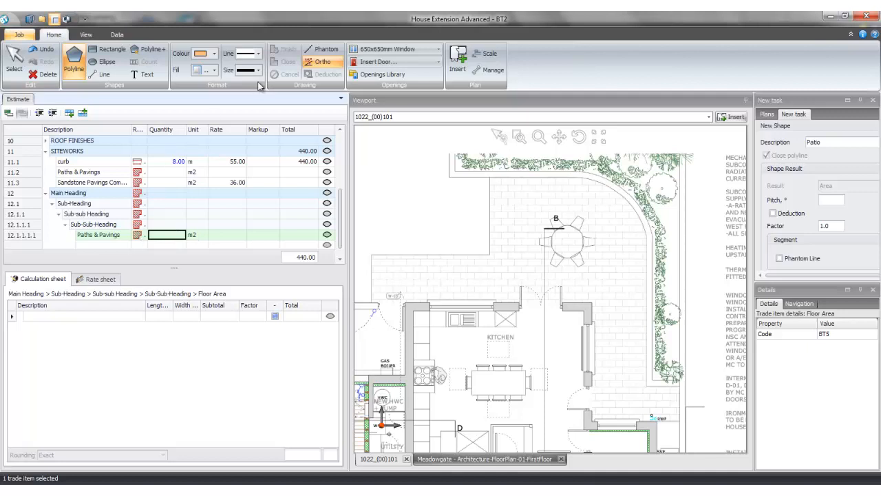
click(259, 54)
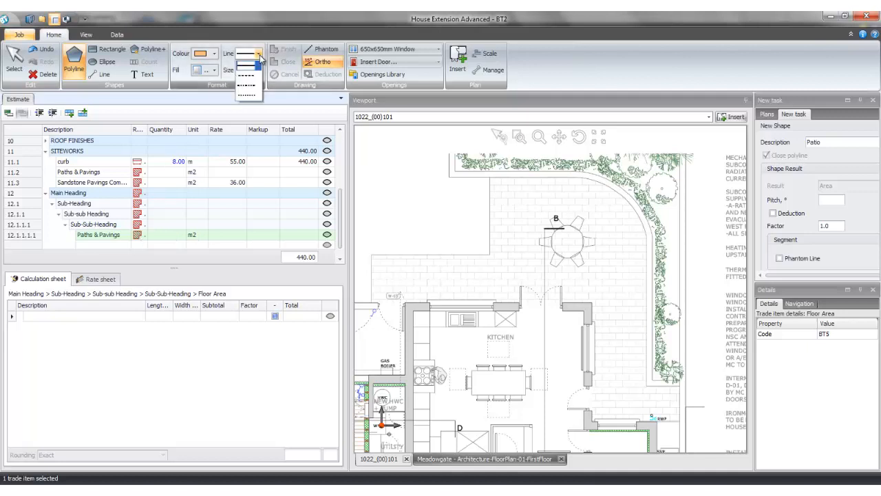
click(246, 74)
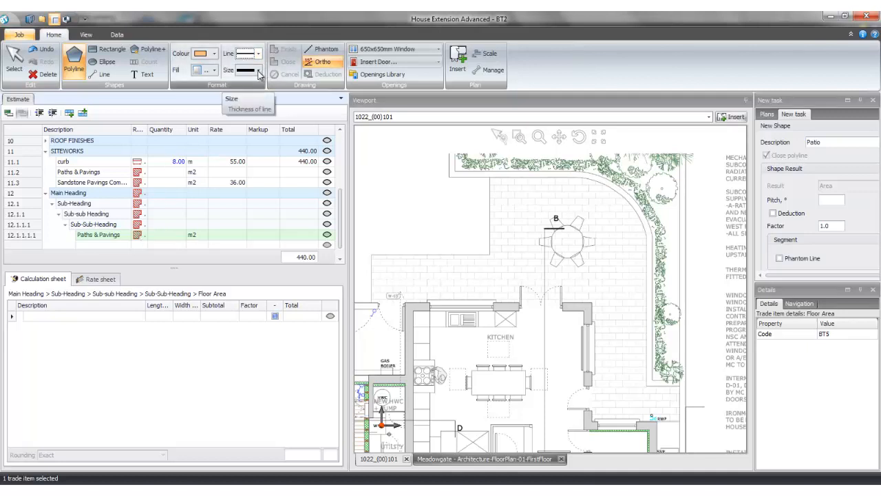
- Trace the patio outline from its far-left corner along the stepped outer edge and around the curved corner, then restore Ortho mode
drag(391, 272, 402, 256)
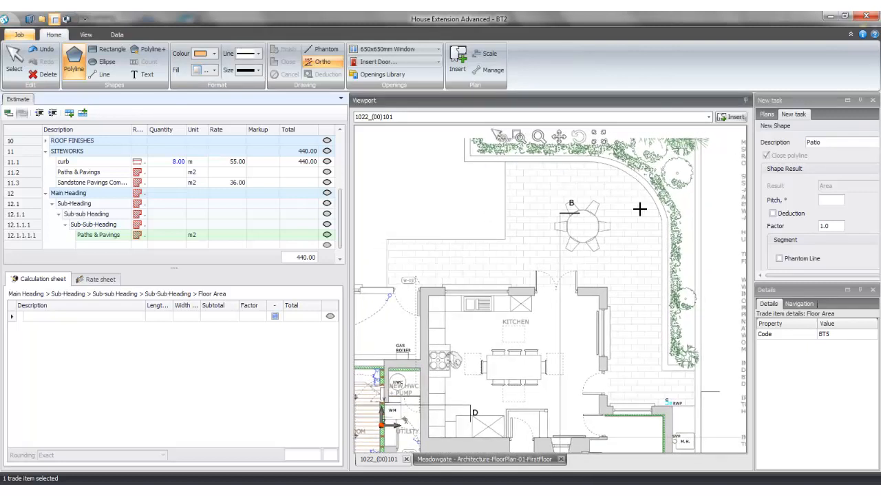
click(386, 239)
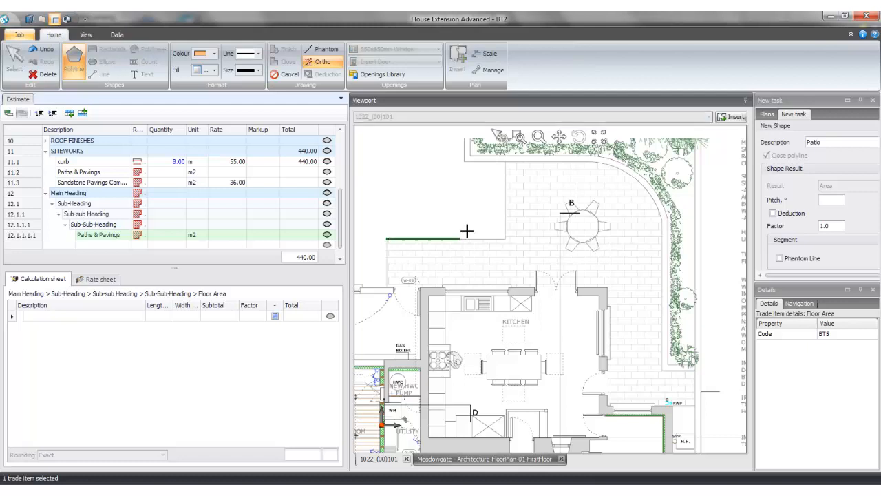
click(506, 238)
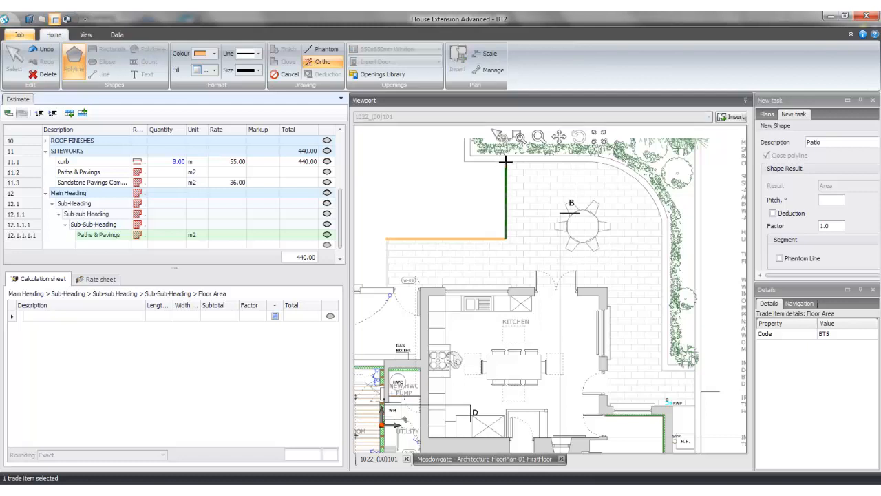
click(506, 162)
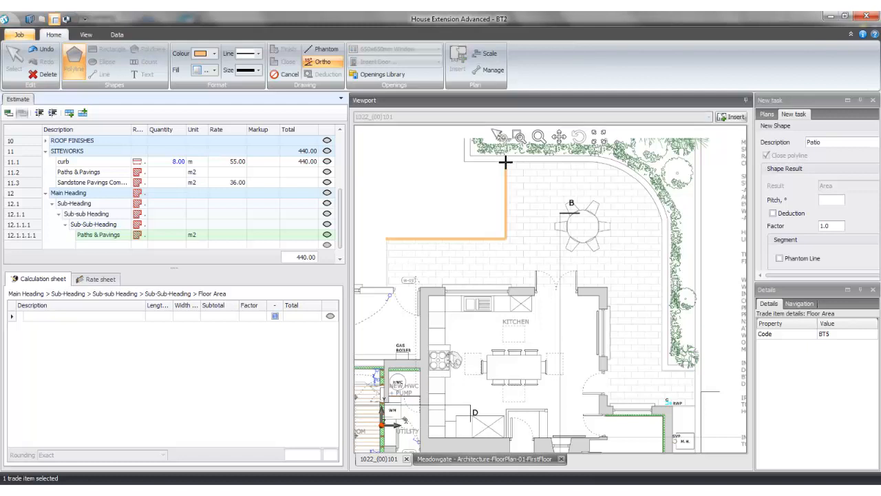
click(597, 162)
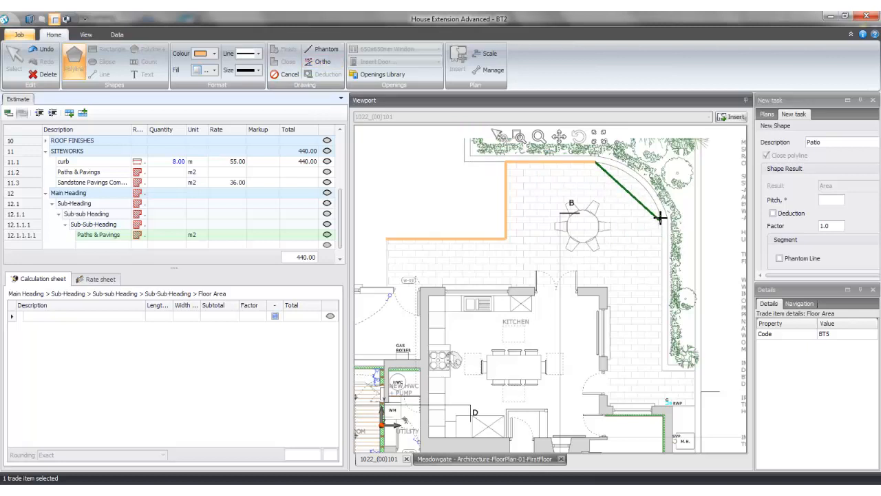
mouse_move(660, 218)
mouse_down()
mouse_move(658, 229)
mouse_move(656, 208)
mouse_up()
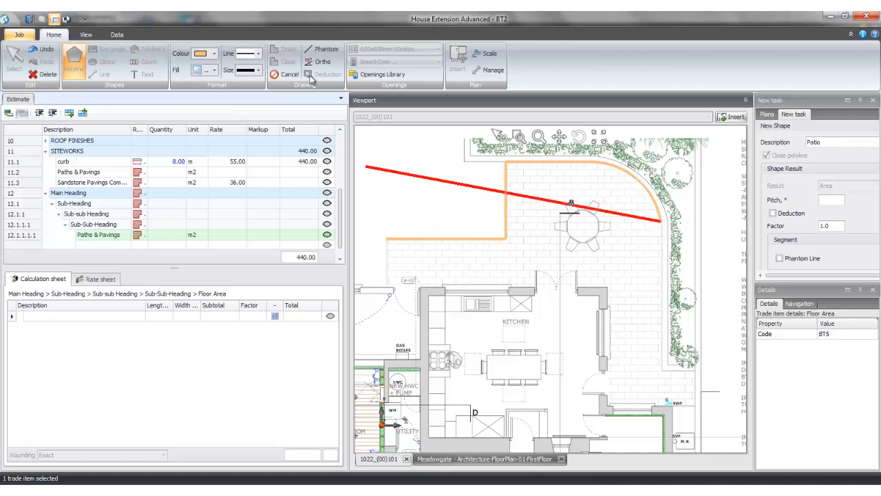
click(329, 66)
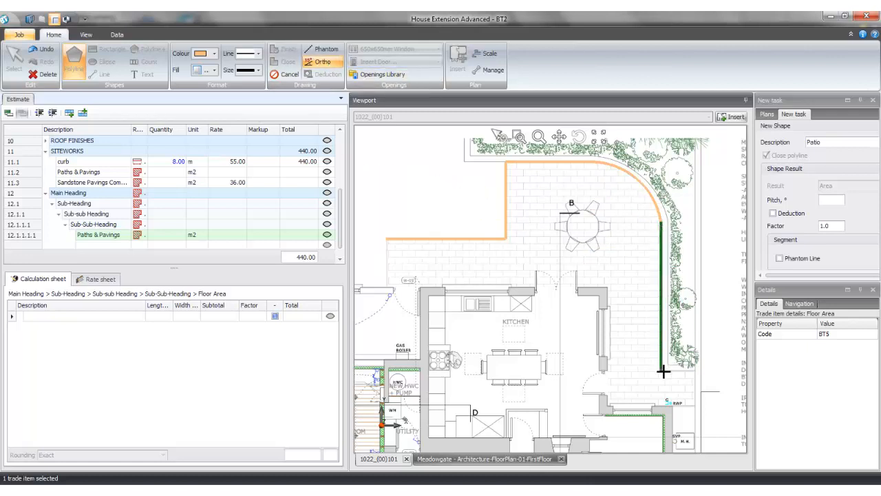
- Trace the remaining straight patio edges beside the planting and along the kitchen walls, and close the shape at its starting corner
click(662, 372)
click(696, 372)
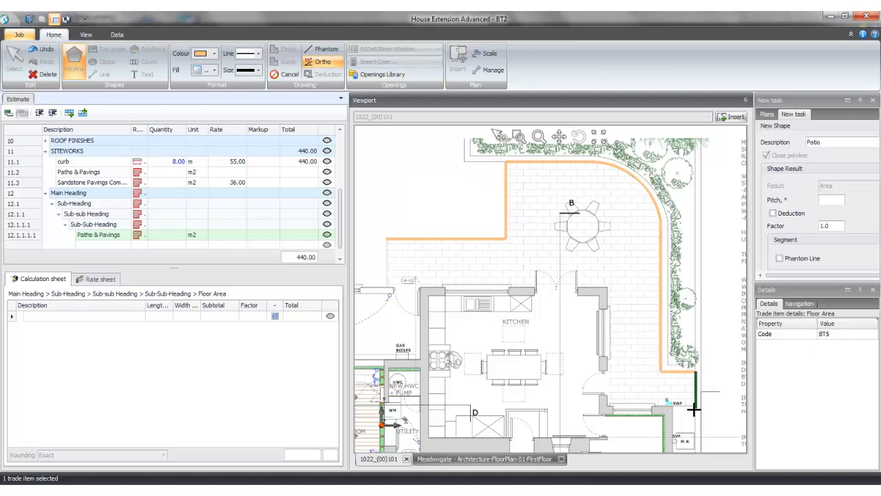
click(696, 404)
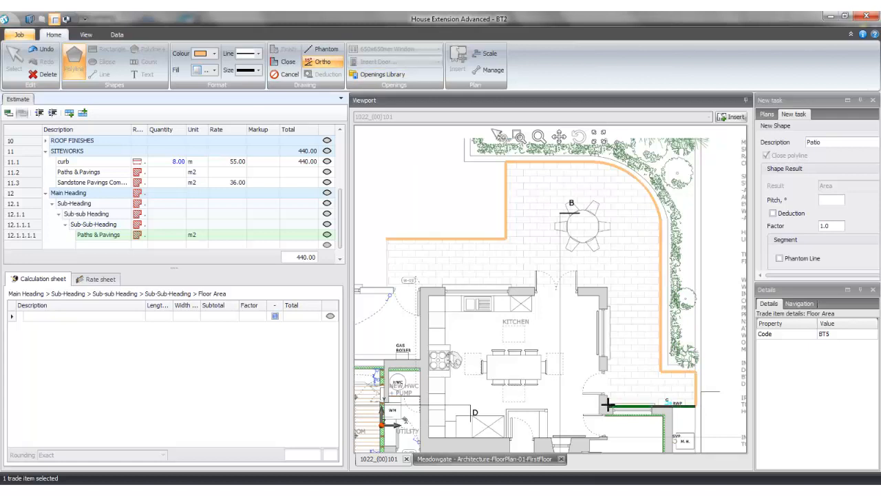
click(607, 405)
click(607, 285)
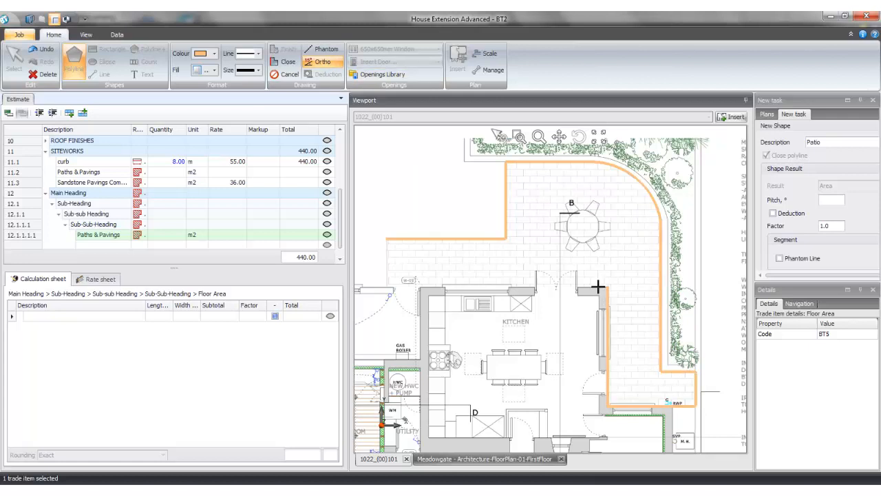
click(387, 285)
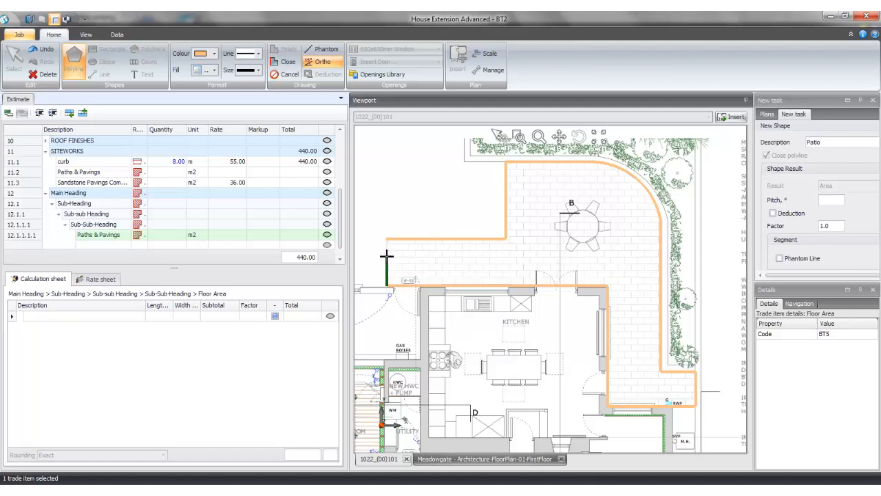
double_click(387, 255)
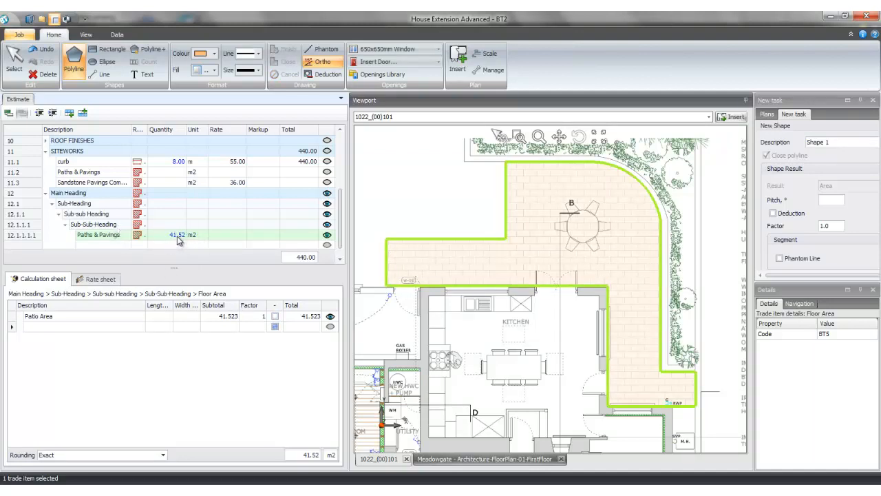
- Try toggling the display of dimensions for the measured patio on the plan
click(112, 246)
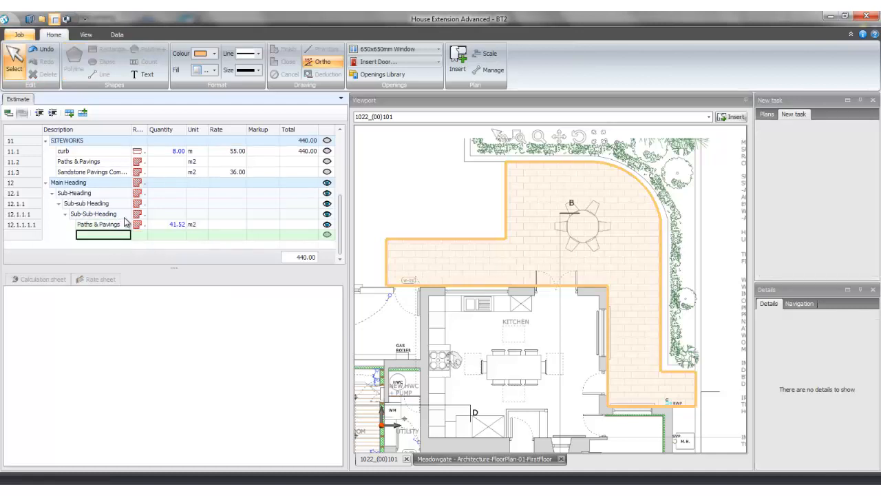
scroll(559, 274, down, 3)
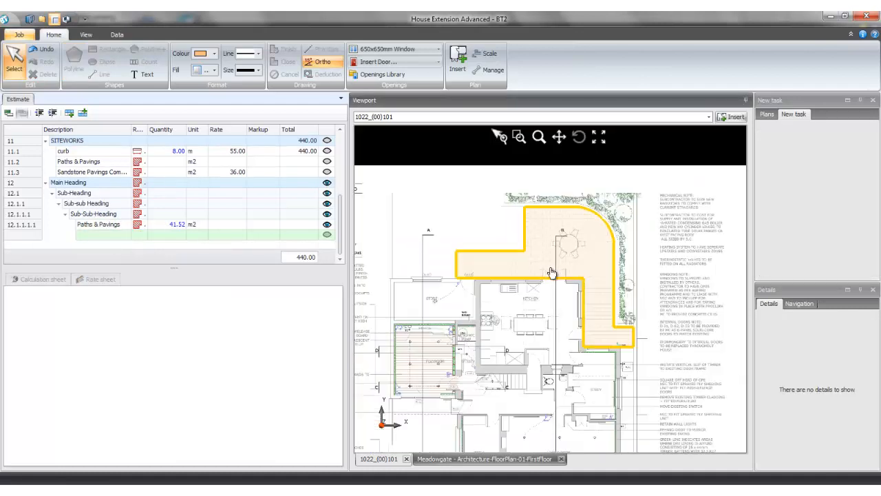
click(100, 231)
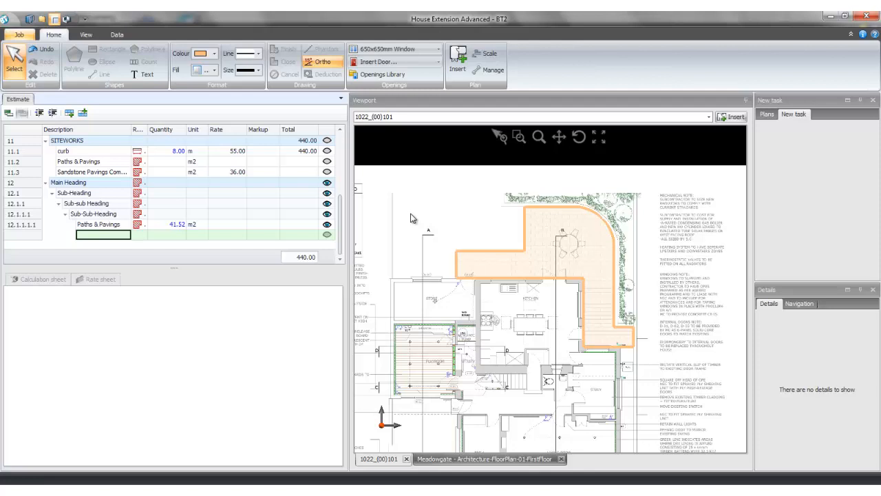
click(88, 36)
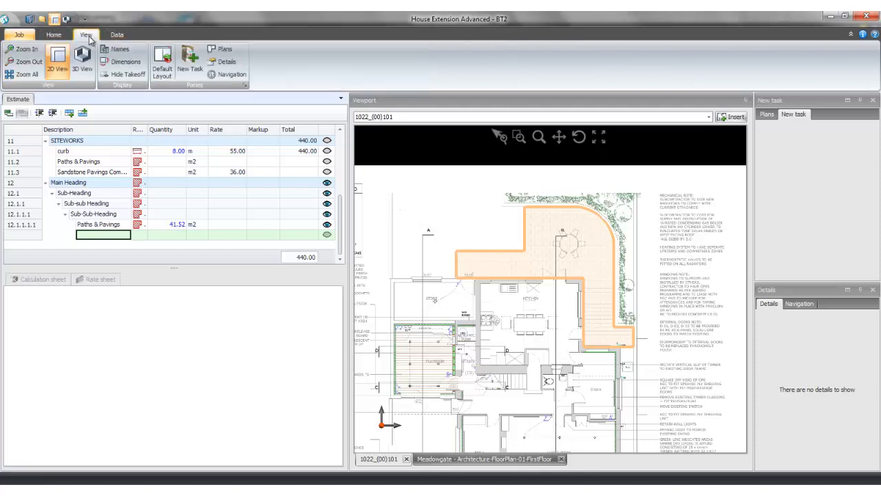
click(125, 64)
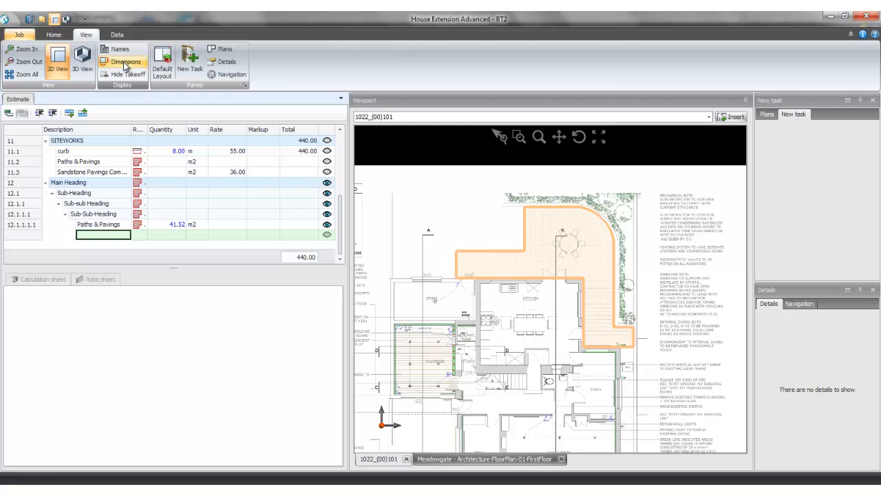
click(125, 63)
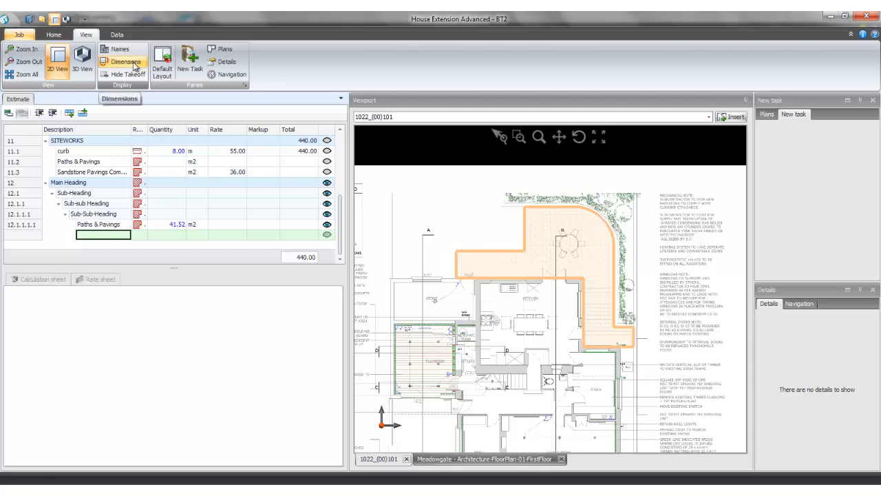
click(54, 35)
- Add a Manual Items line with length 3 and width 4 to the calculation sheet of the measured Paths & Pavings item
click(176, 229)
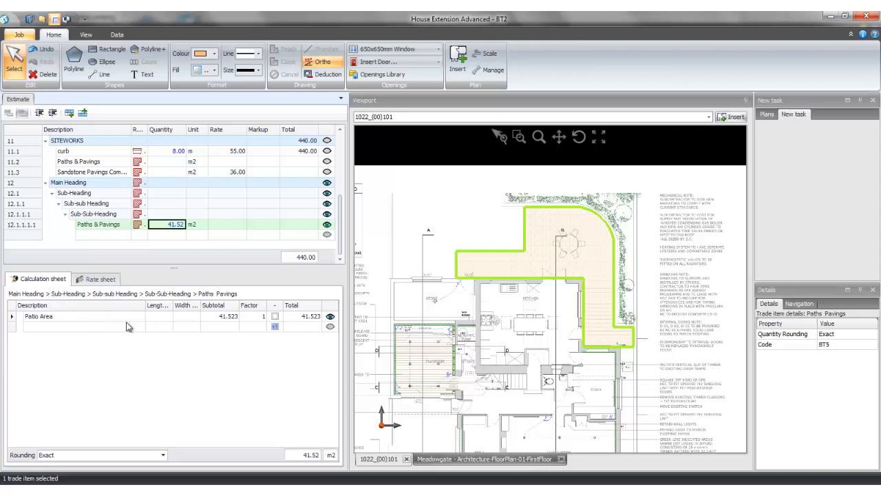
click(109, 329)
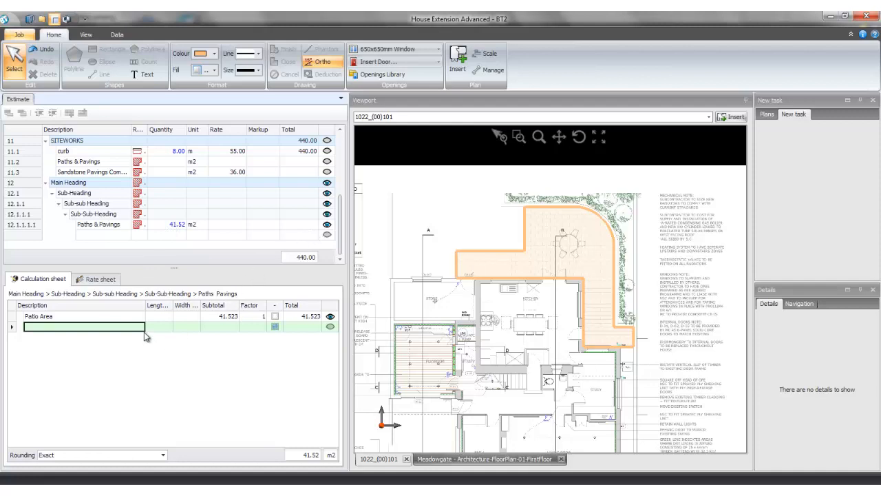
text(Manual Items)
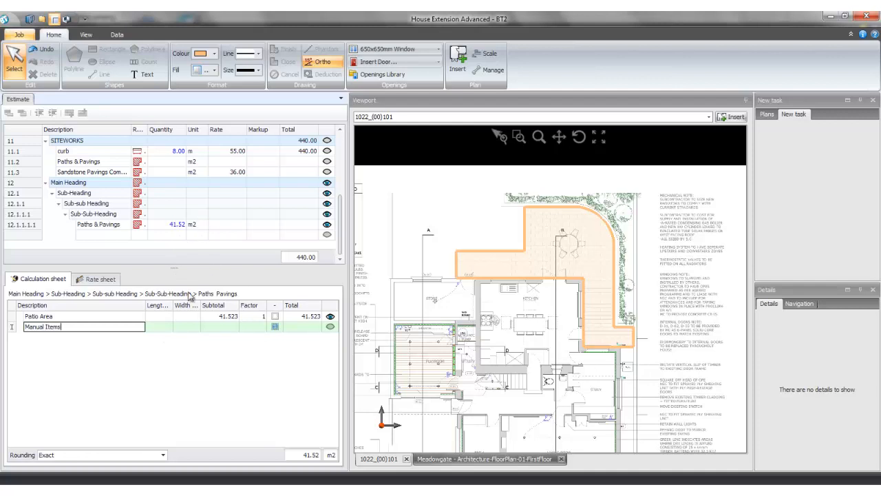
click(161, 327)
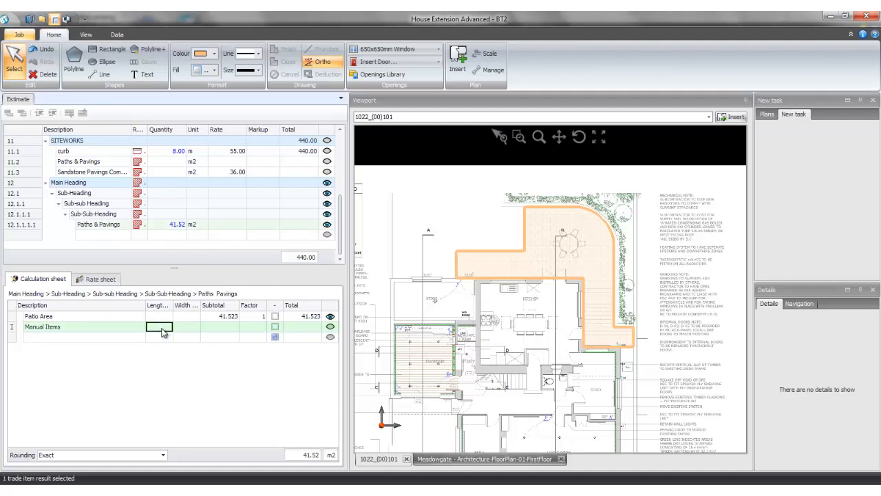
text(3)
click(191, 329)
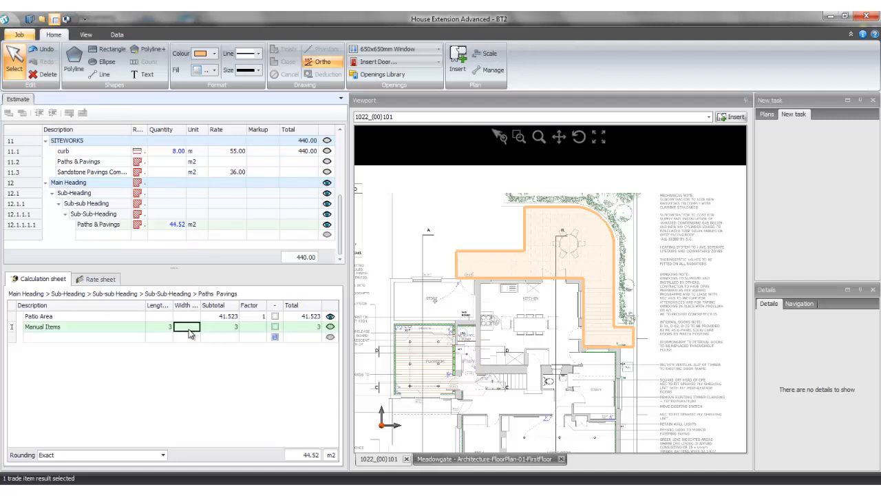
text(4)
click(186, 338)
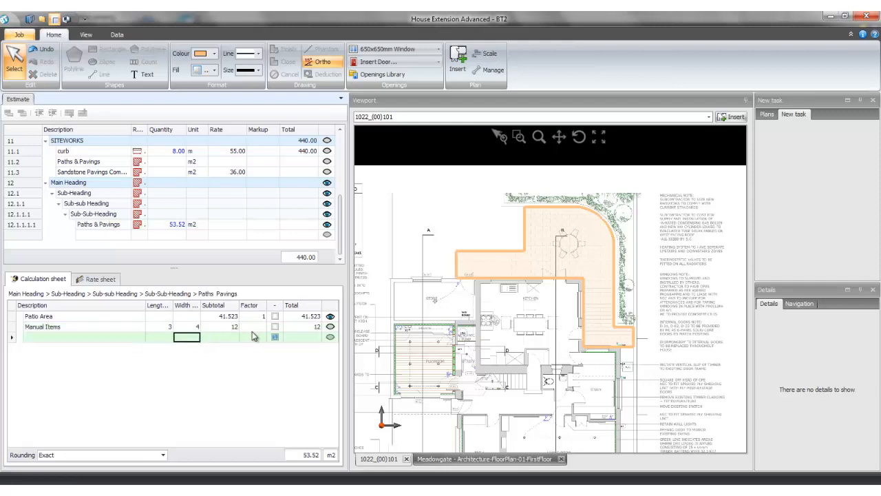
- Mark the Manual Items line as a deduction from the patio area
click(127, 328)
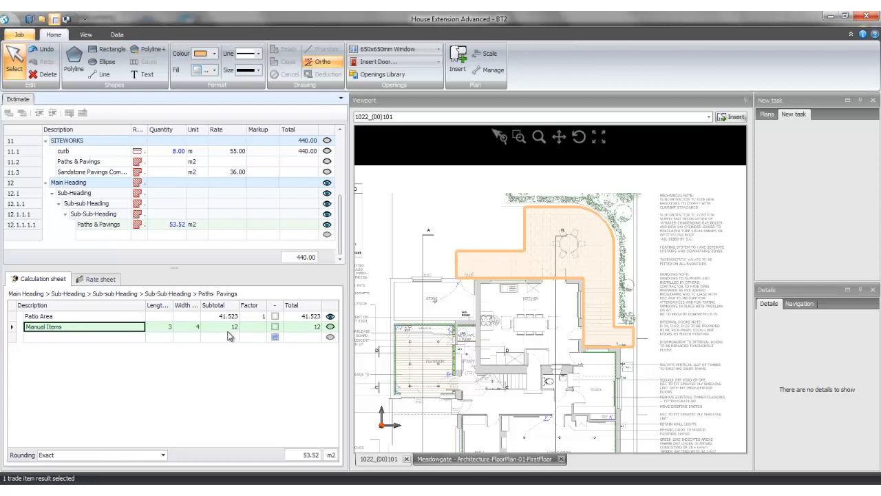
click(276, 331)
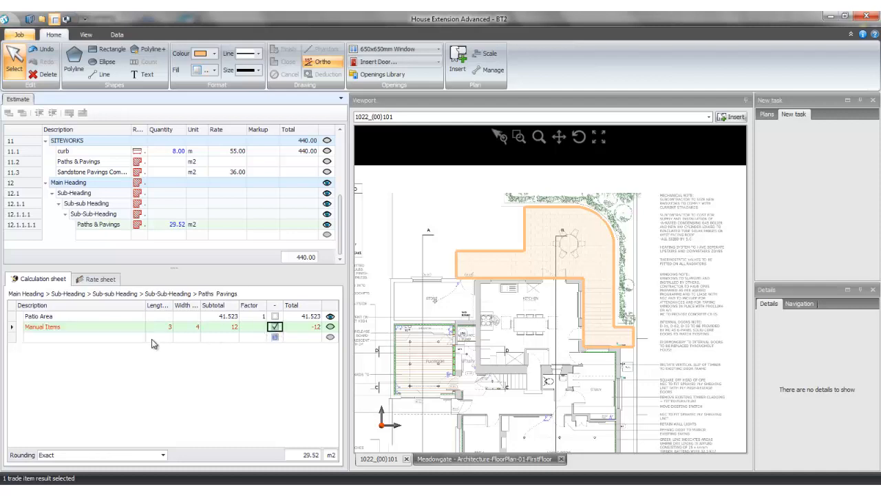
click(115, 342)
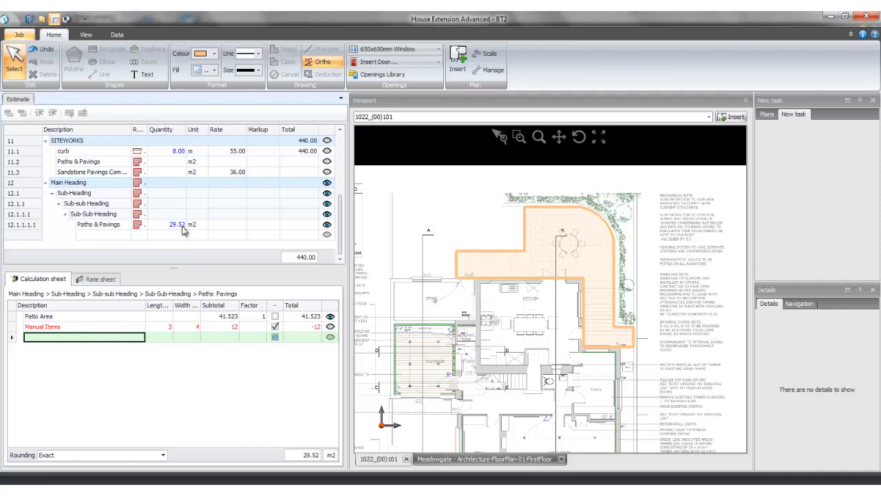
- Set the rounding of the measured Paths & Pavings quantity to Up and enter a rate of 50 for the item
click(164, 456)
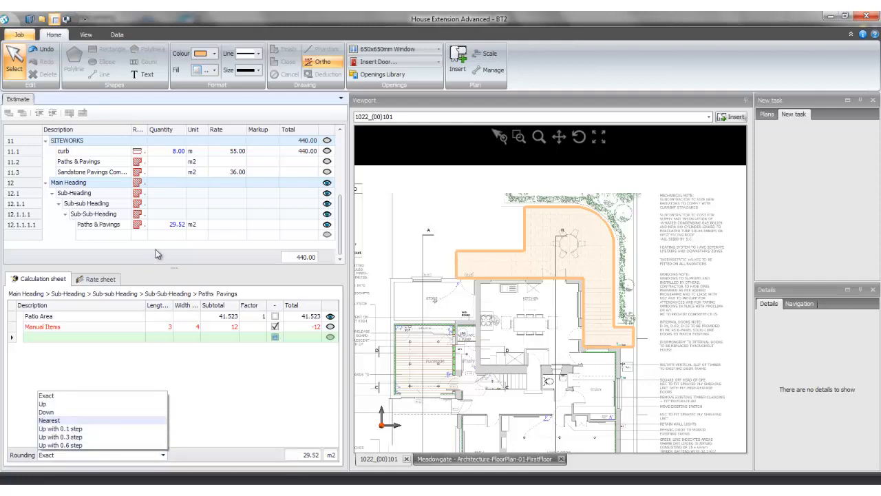
click(48, 405)
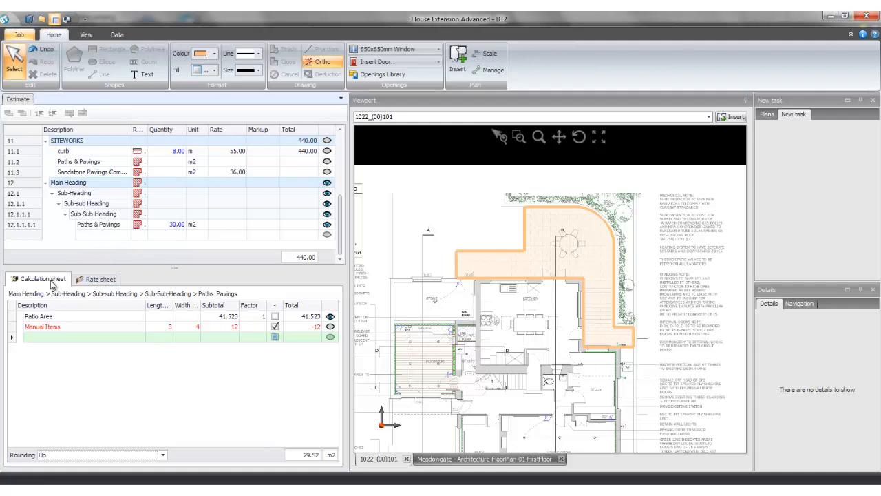
click(228, 224)
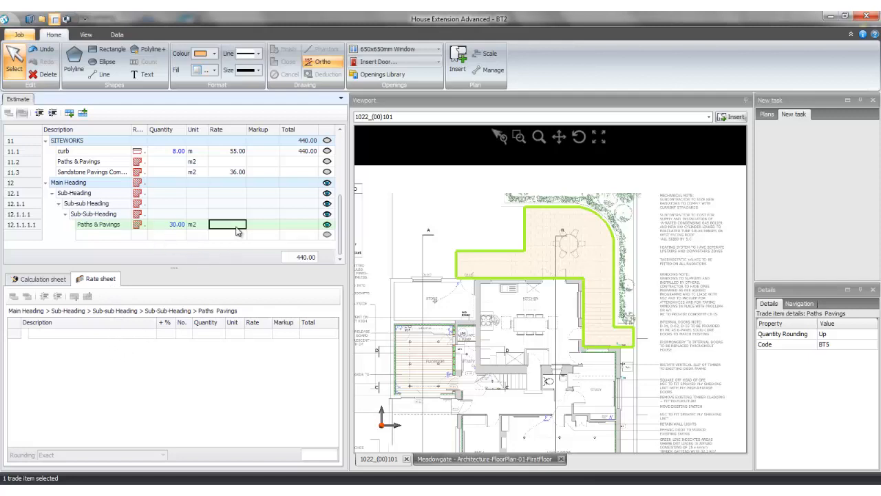
text(50)
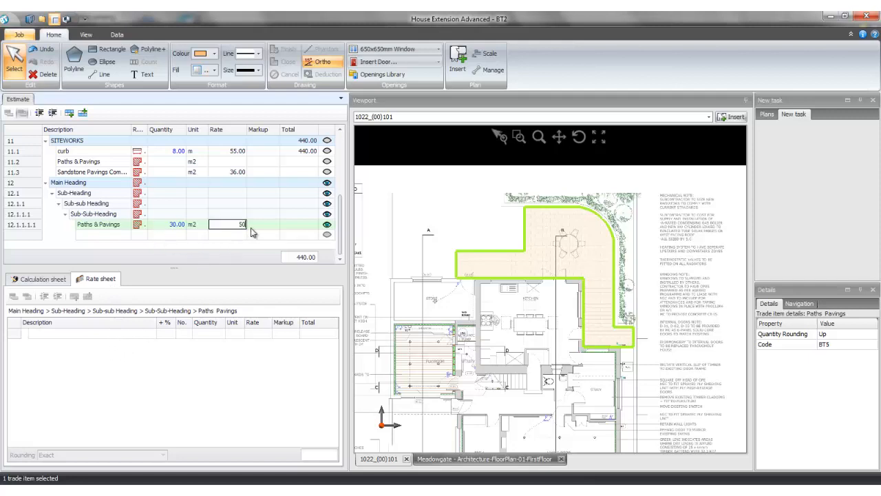
key(Return)
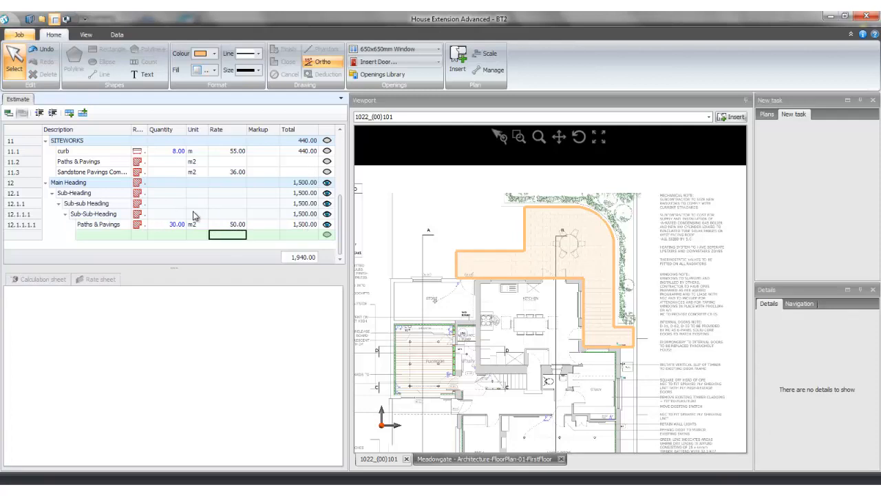
- Add a Patio slabs line to the rate sheet of the measured Paths & Pavings item with quantity 8, unit no and rate 5
click(242, 226)
click(135, 335)
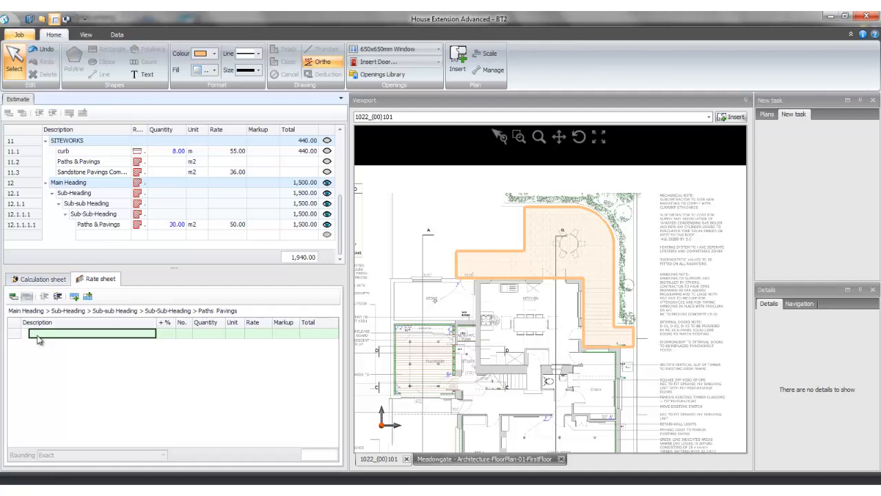
text(Patio slabs)
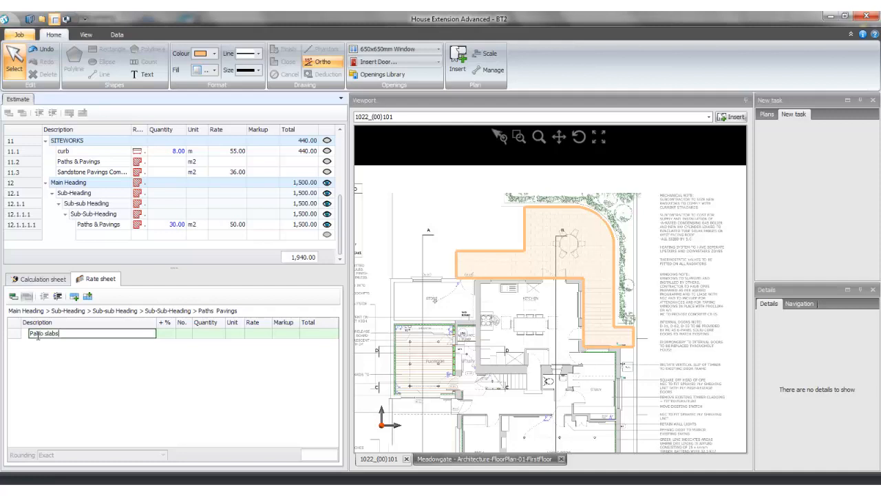
click(213, 334)
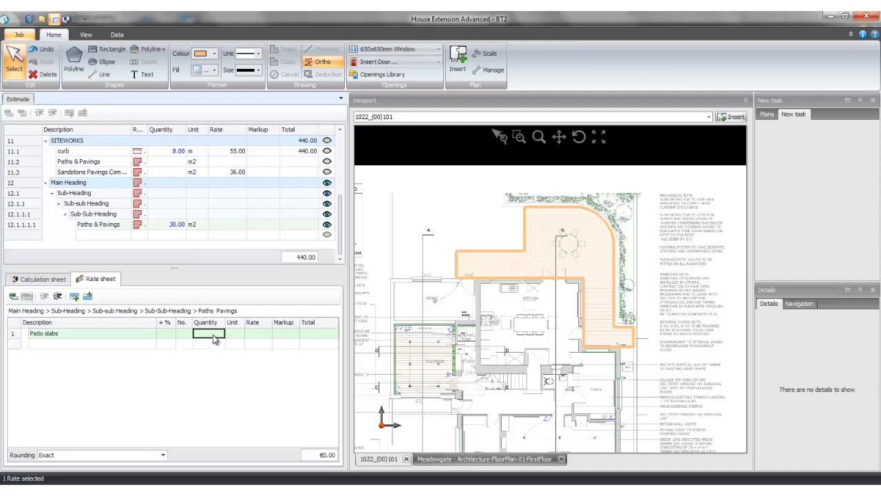
text(8)
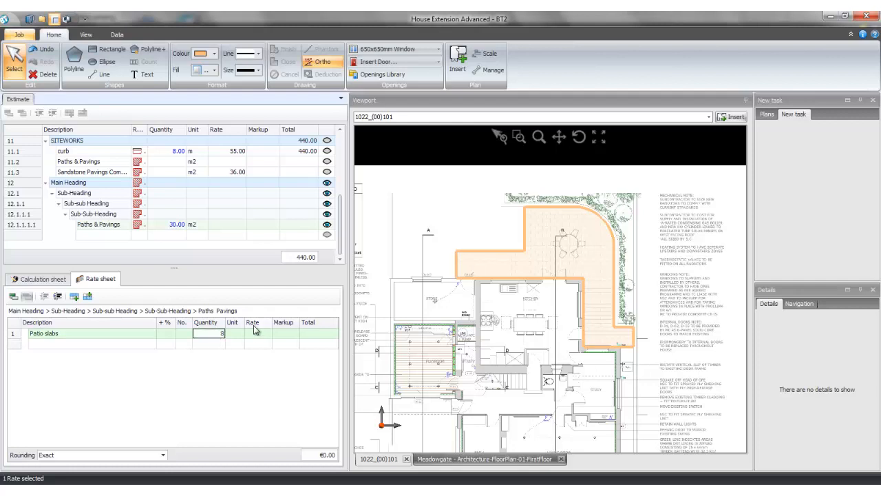
click(237, 335)
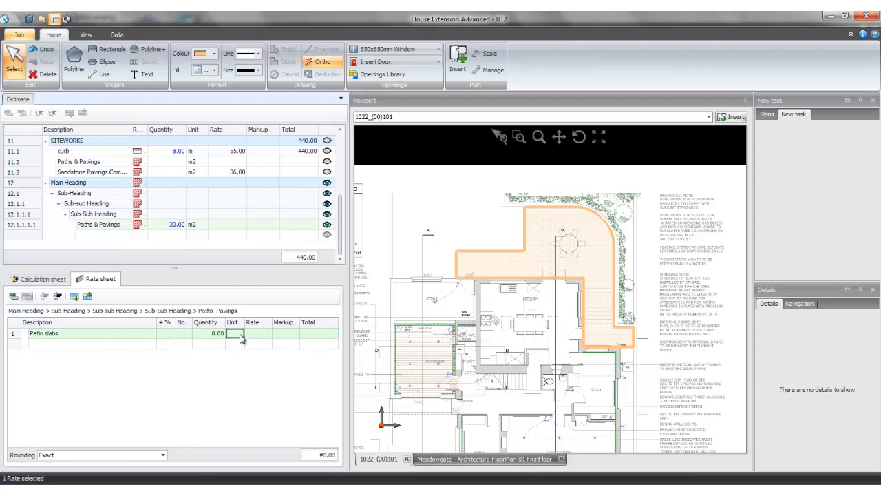
text(no)
click(265, 333)
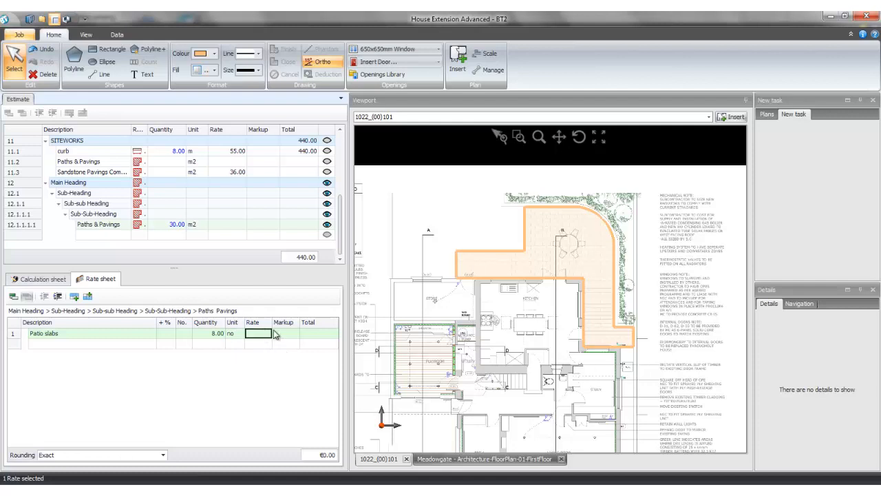
text(5)
key(Return)
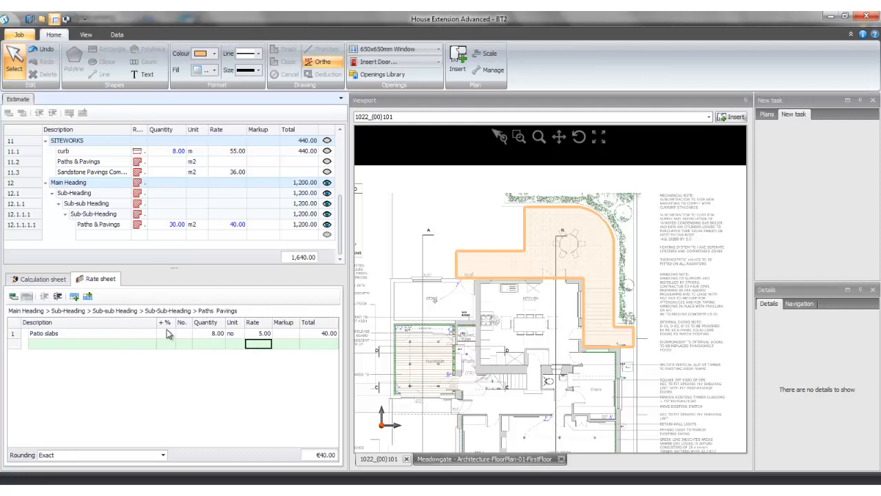
- Add a Labour line to the rate sheet with quantity 2*.5, unit hrs and rate 25
click(135, 347)
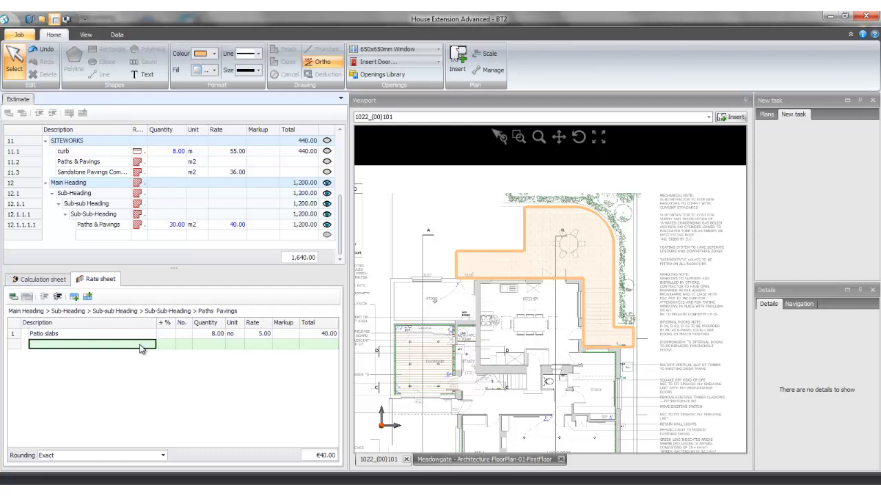
click(141, 348)
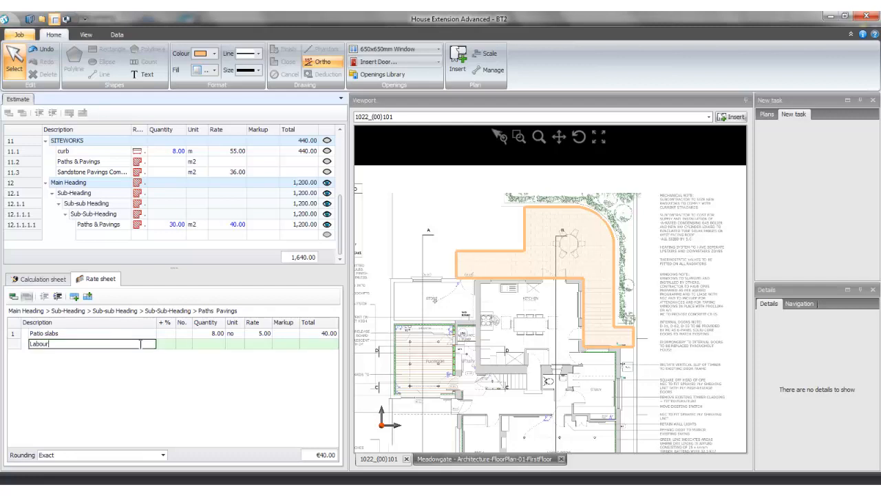
click(210, 351)
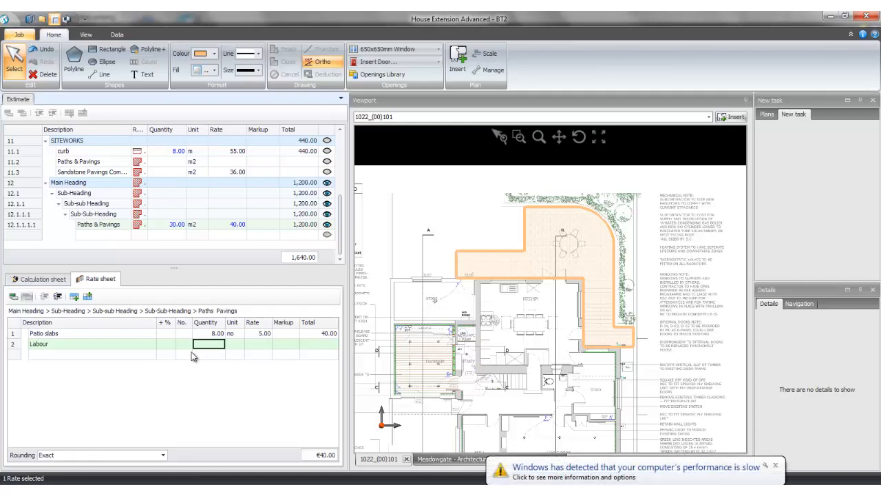
text(2)
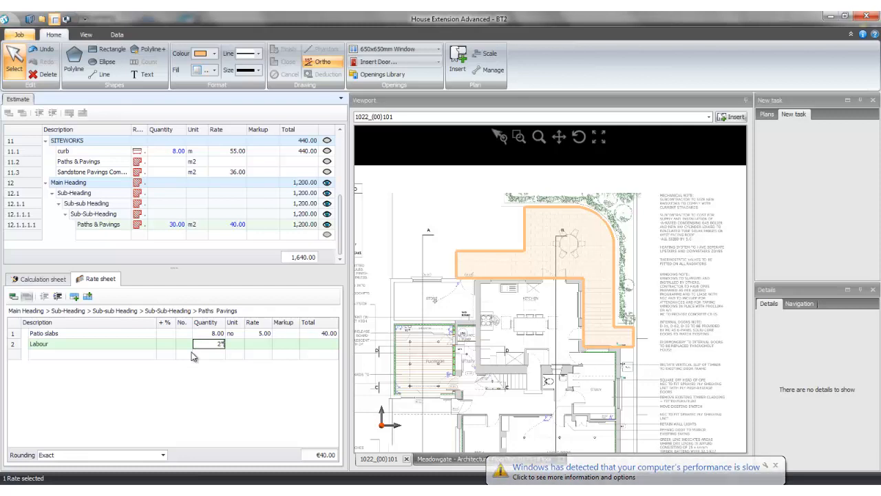
text(*5)
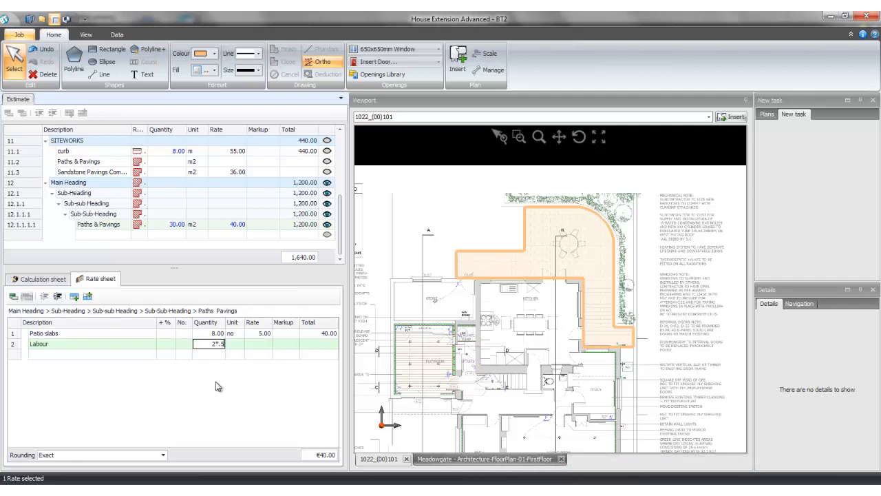
click(236, 345)
text(hr)
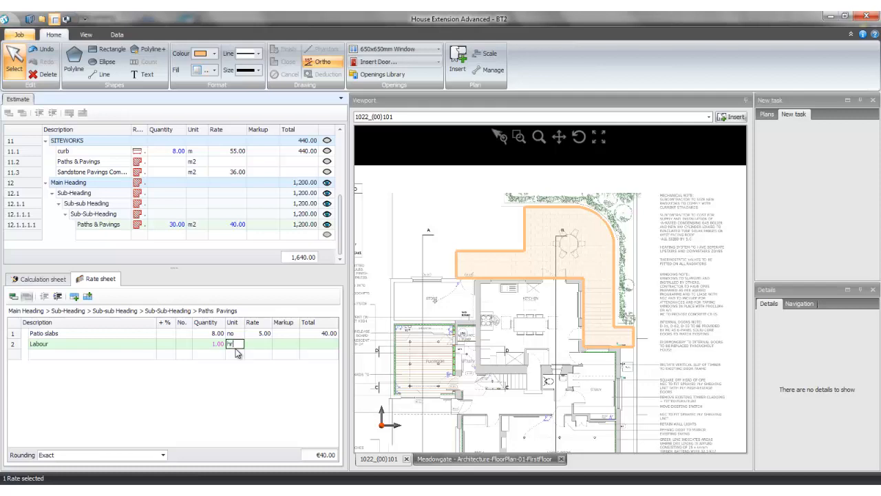
text(s)
click(262, 349)
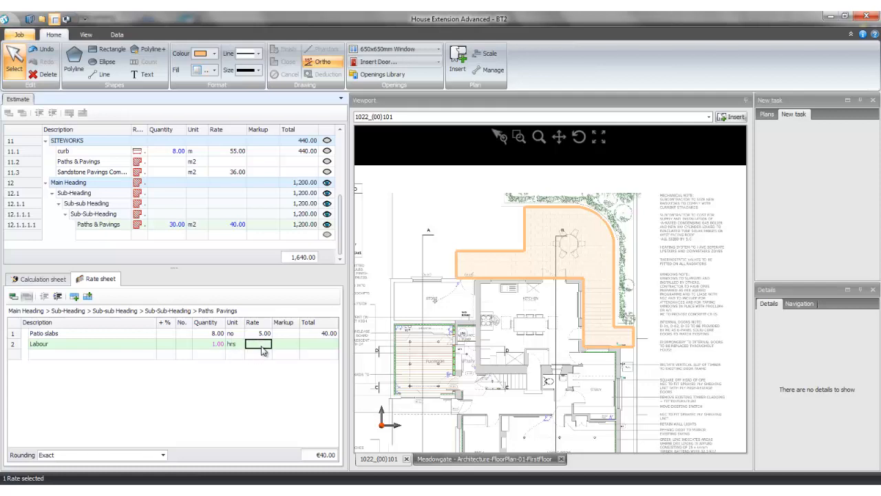
text(25)
key(Return)
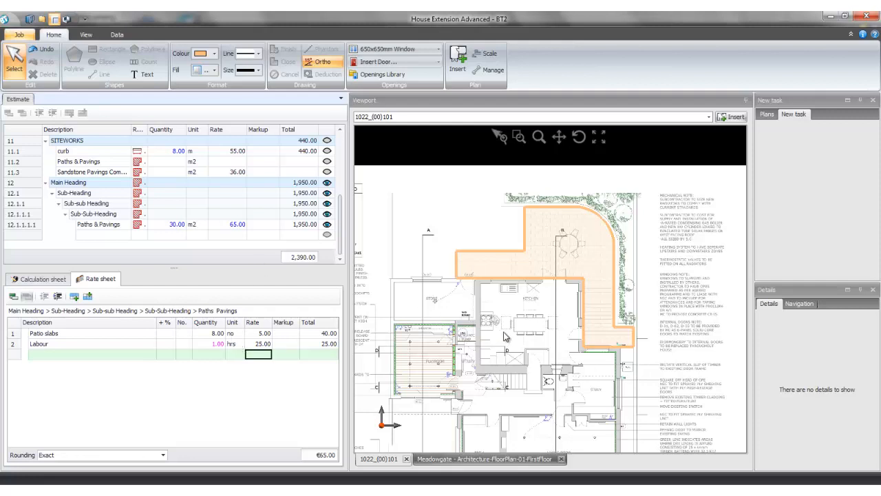
- Expand the INTERNAL WALLS heading in the estimate and select its 100 mm thick stud partition item
drag(501, 333, 559, 300)
scroll(559, 299, down, 2)
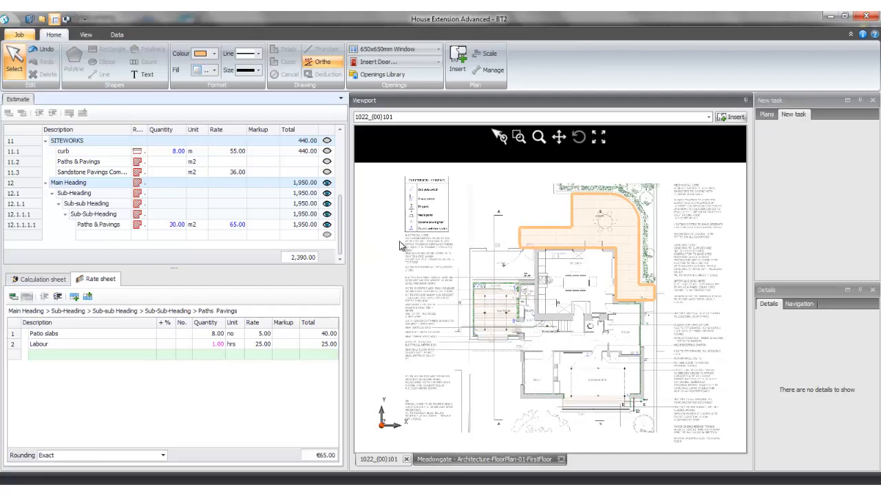
drag(339, 242, 348, 173)
click(45, 162)
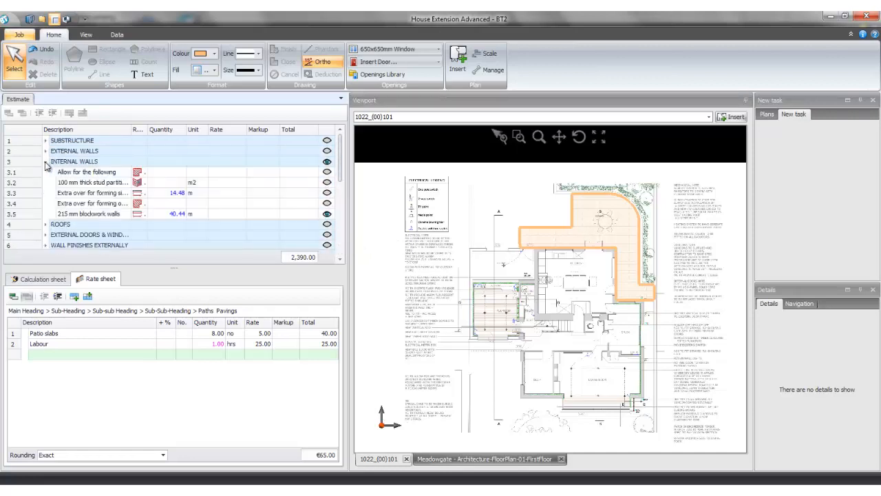
click(92, 183)
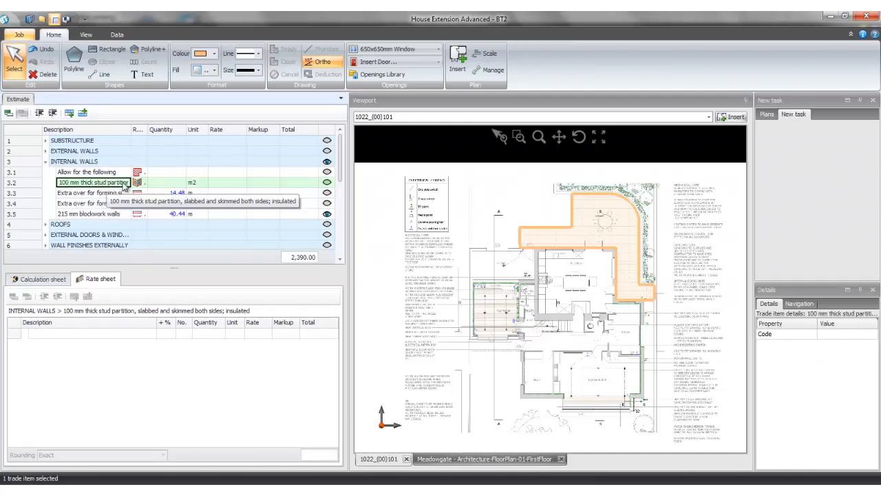
- Display the Meadowgate - Architecture-FloorPlan-01-FirstFloor plan at the small rooms beside the toilets
click(459, 461)
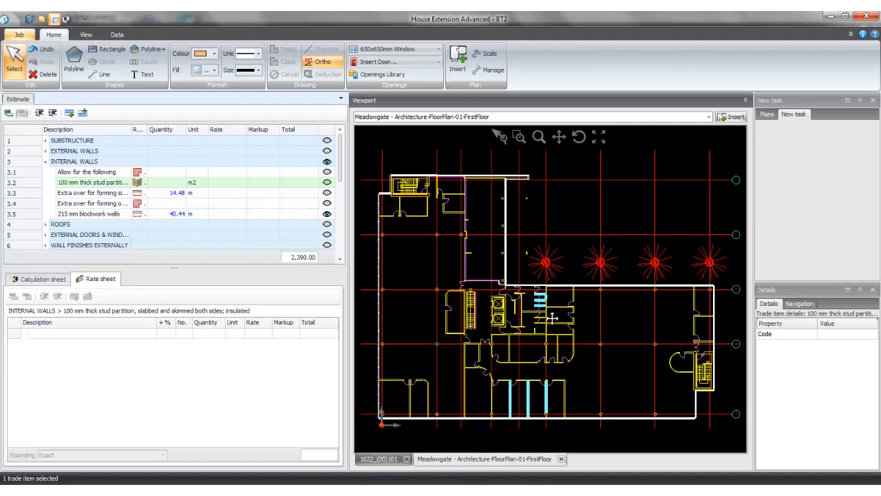
scroll(557, 326, up, 3)
scroll(551, 336, up, 1)
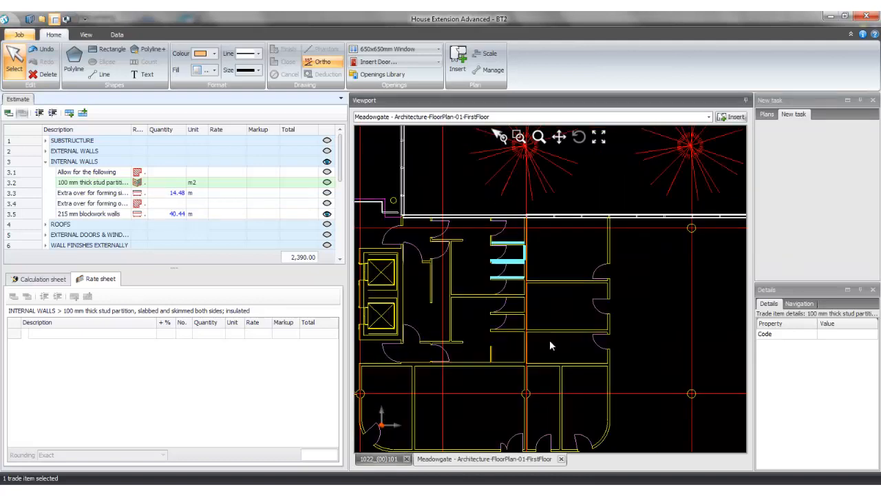
drag(549, 339, 506, 289)
scroll(510, 287, up, 1)
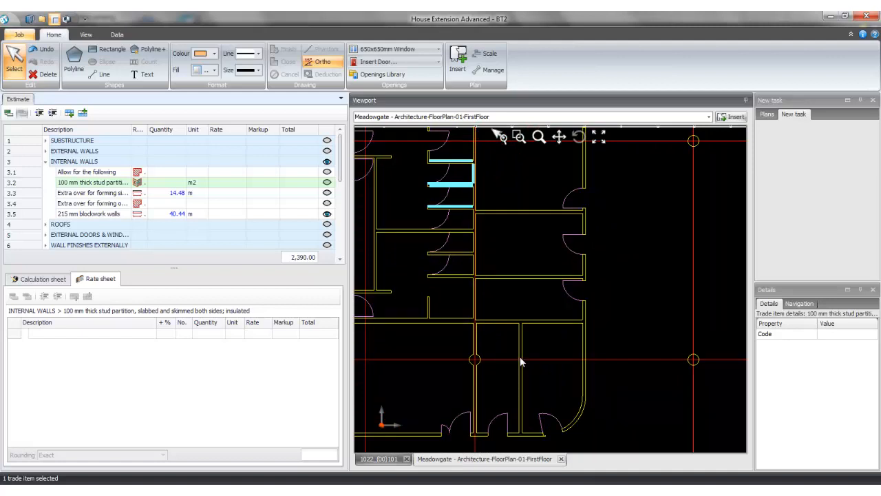
- Examine the description and height settings of a new polyline for the 100 mm stud partition quantity
click(157, 183)
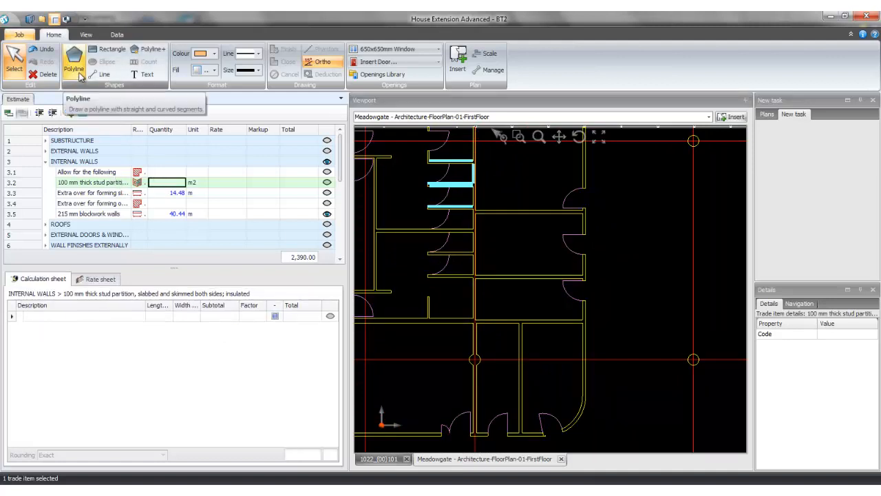
click(81, 69)
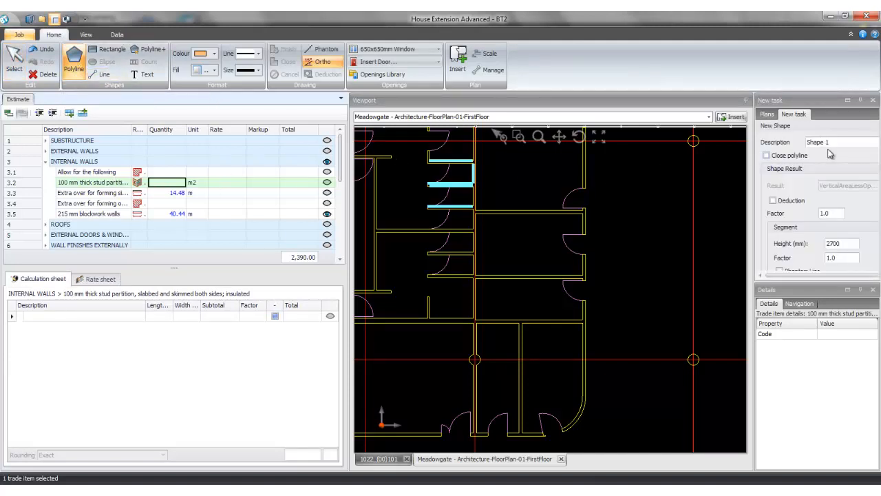
drag(843, 141, 808, 140)
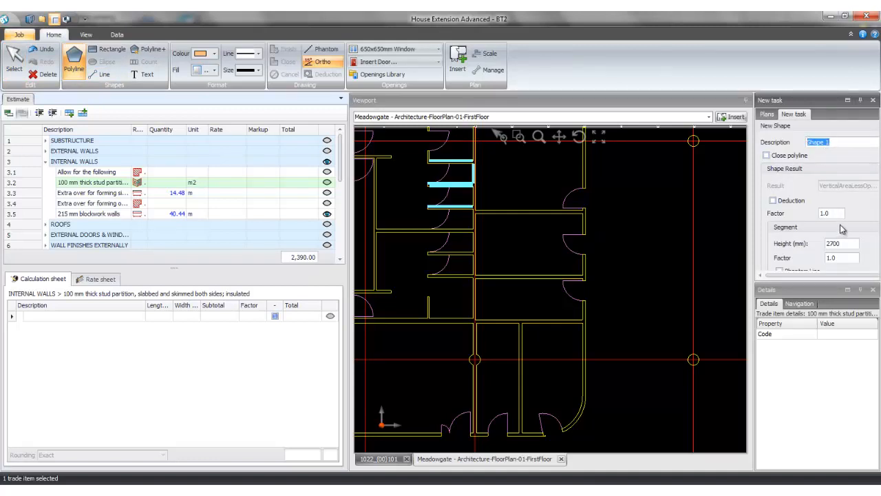
click(851, 243)
drag(850, 237, 825, 243)
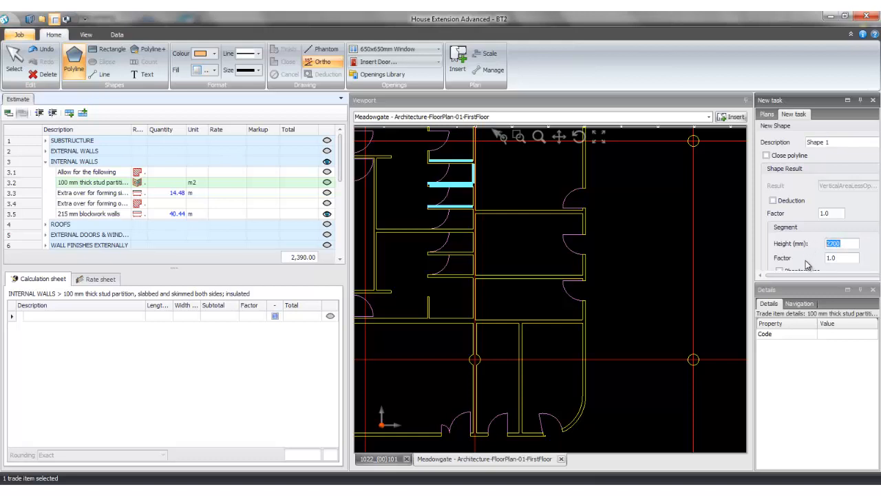
click(855, 243)
double_click(847, 245)
click(844, 257)
double_click(847, 245)
click(850, 245)
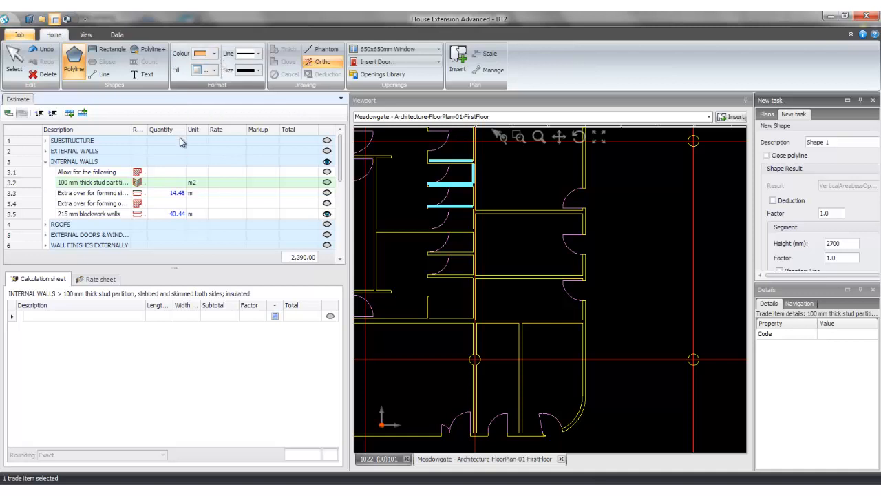
- Set the drawing format for the stud partition quantity to green with a transparent fill
click(177, 182)
click(215, 54)
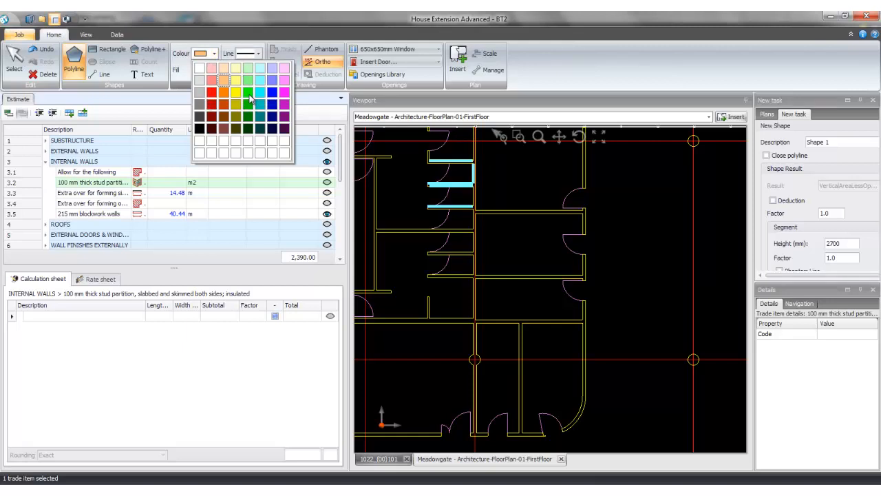
click(248, 93)
click(214, 69)
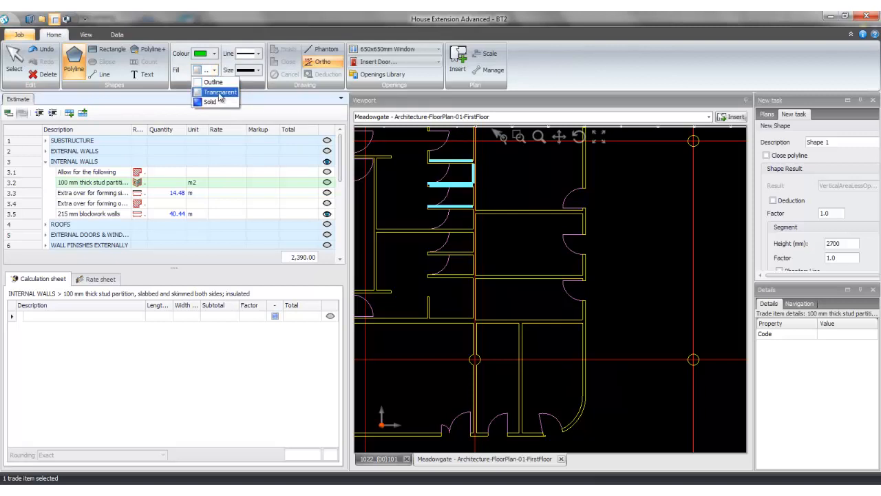
click(226, 96)
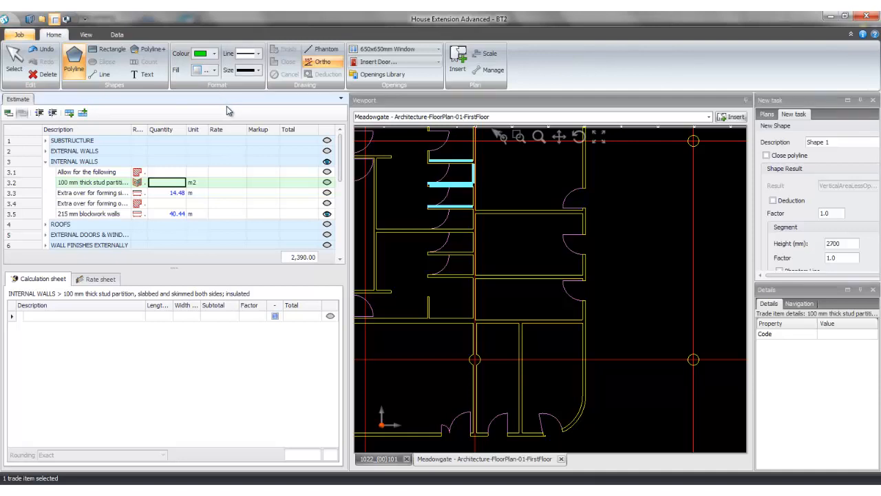
- Measure the stud partition around the upper room east of the toilets with a 2700 mm high rectangle
drag(544, 243, 532, 216)
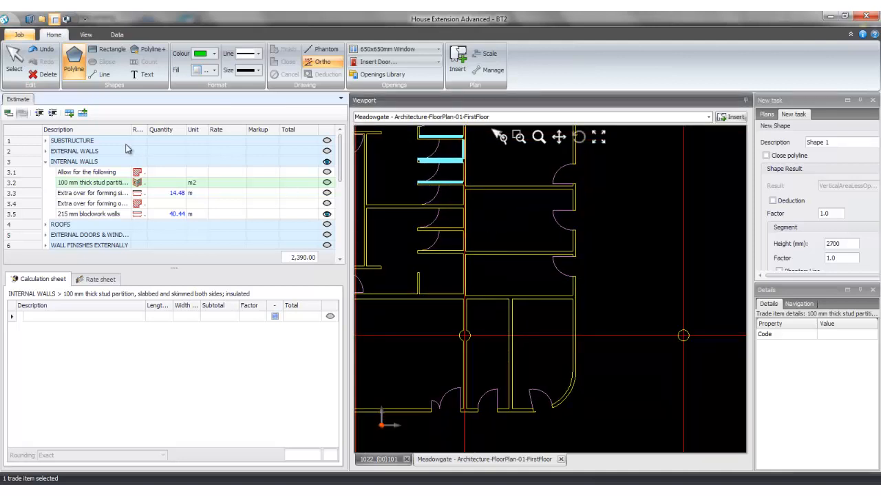
click(108, 49)
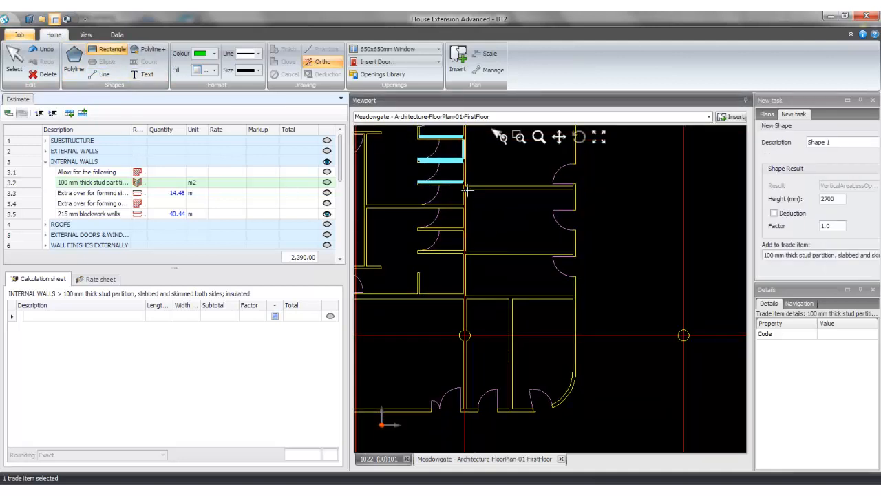
click(466, 187)
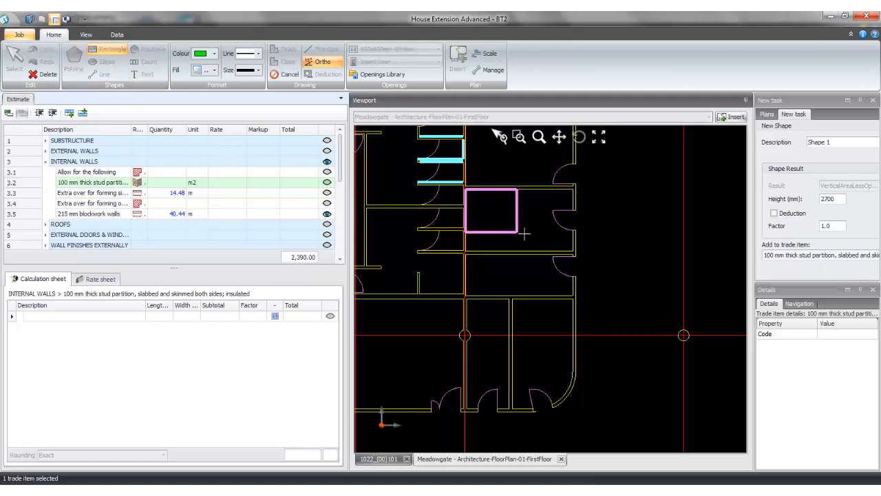
click(574, 252)
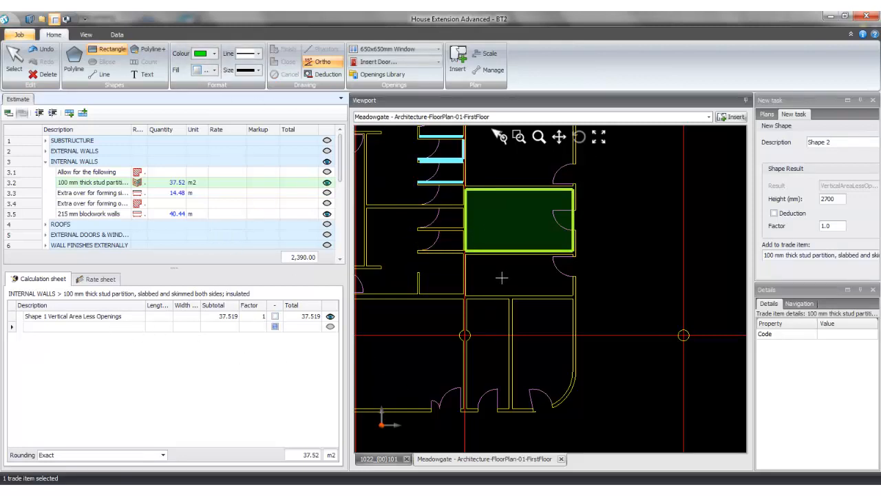
- Measure the stud partition around the adjoining smaller room below with a second 2700 mm high rectangle
scroll(501, 277, up, 2)
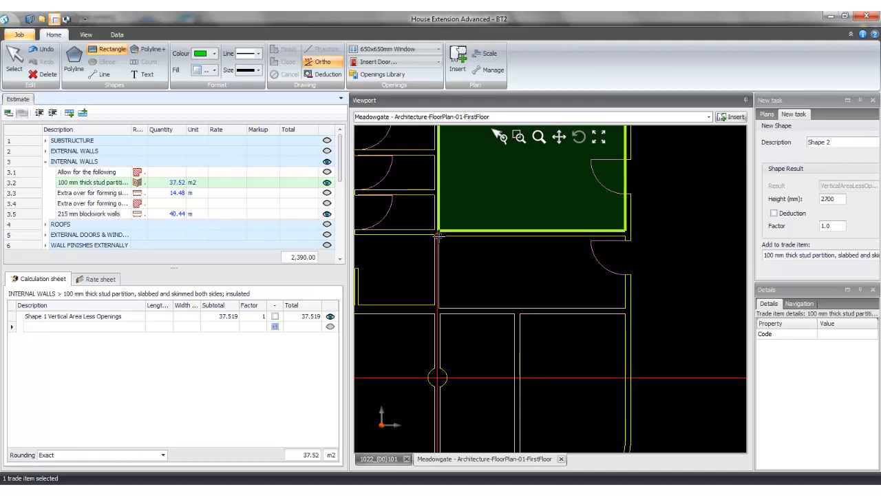
click(438, 236)
click(625, 308)
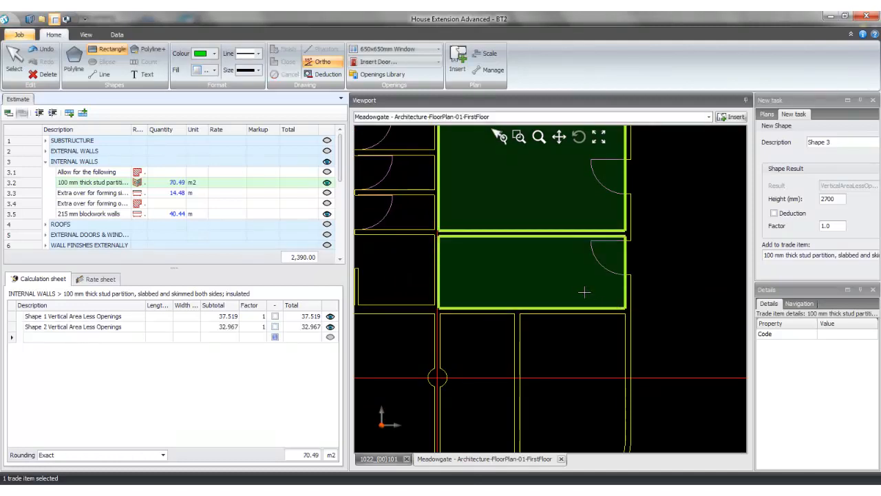
- Measure the 100 mm stud partition around the curved-corner room at the southeast with a closed 2700 mm high polyline
scroll(566, 264, down, 3)
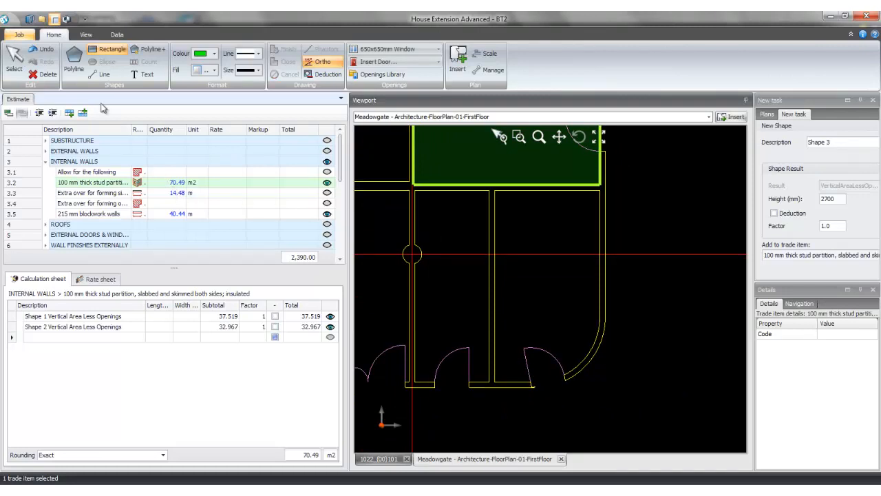
click(74, 69)
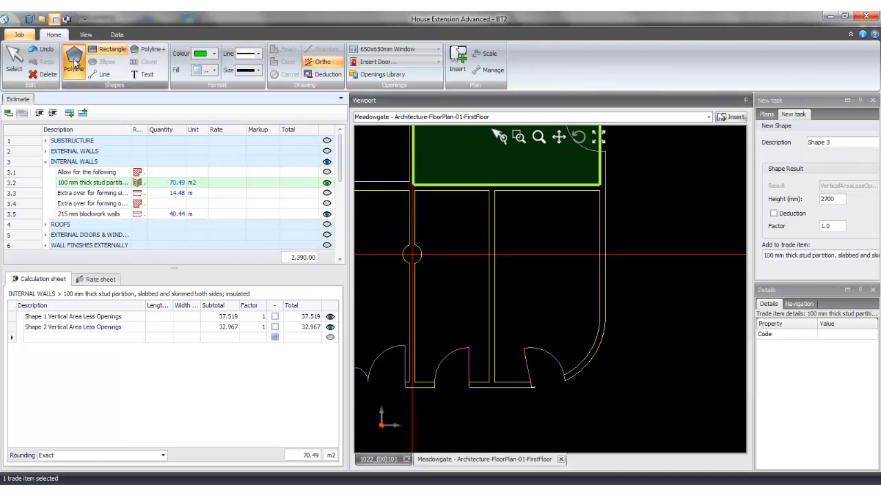
click(495, 190)
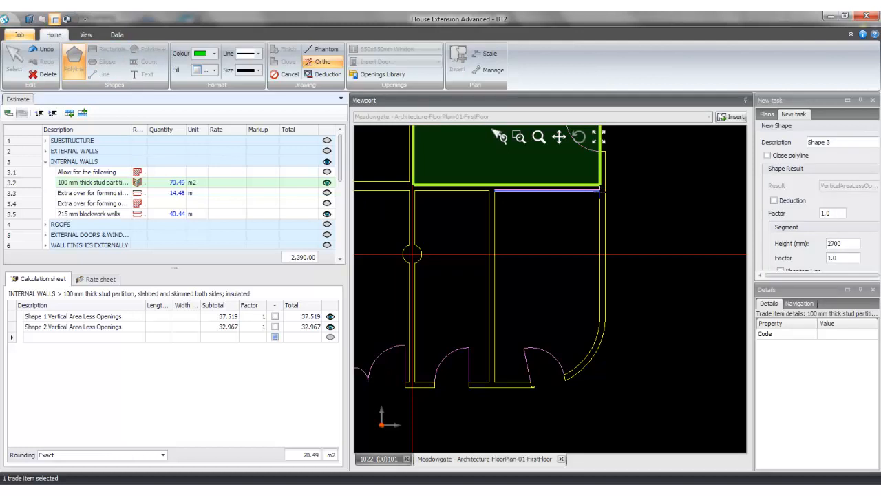
click(600, 191)
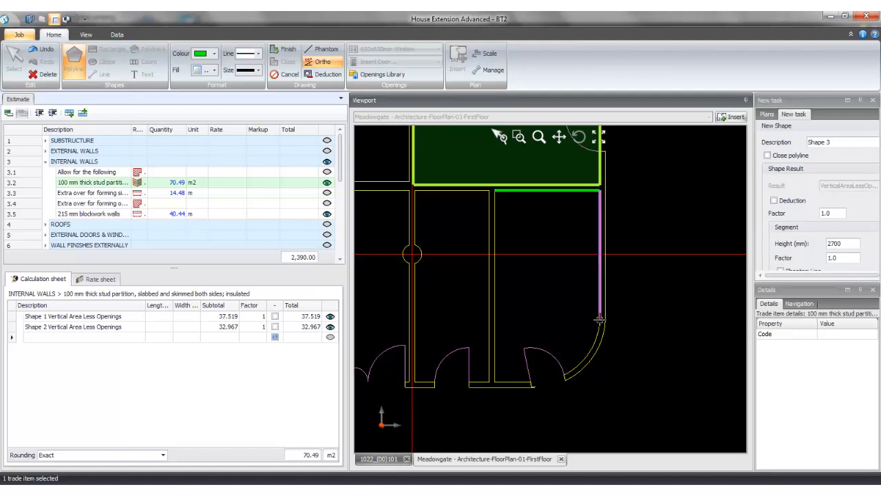
click(599, 320)
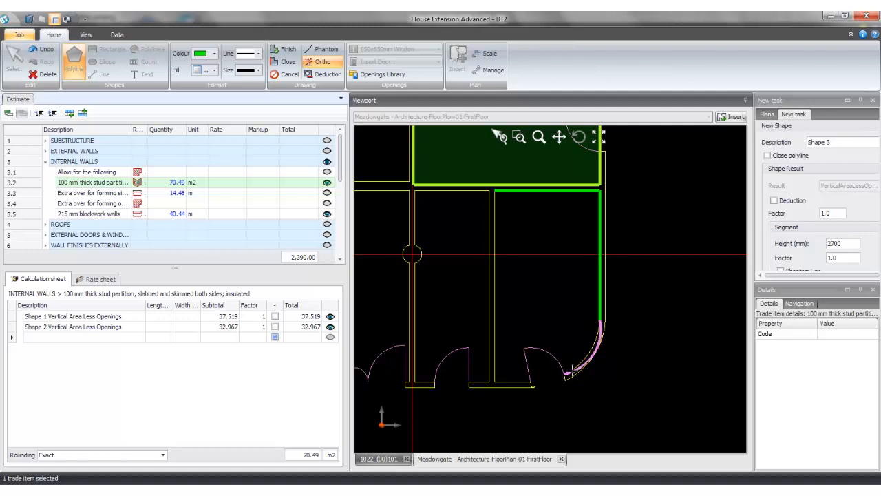
click(563, 374)
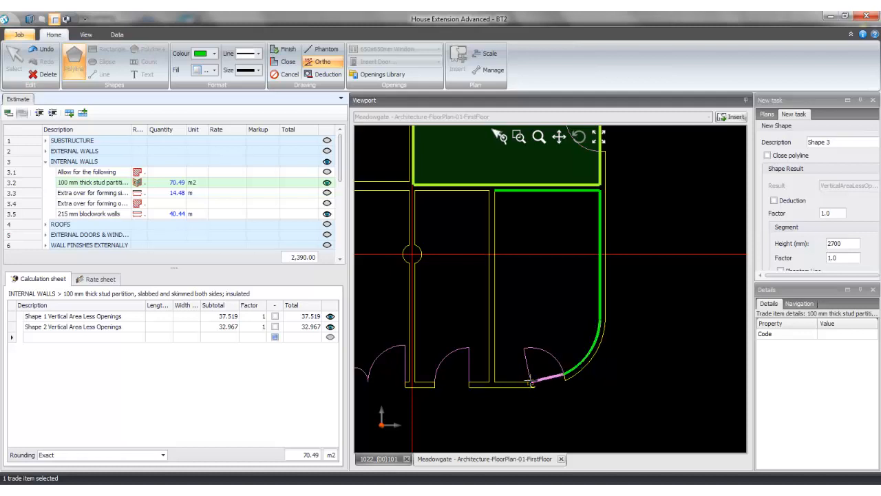
click(533, 381)
click(495, 380)
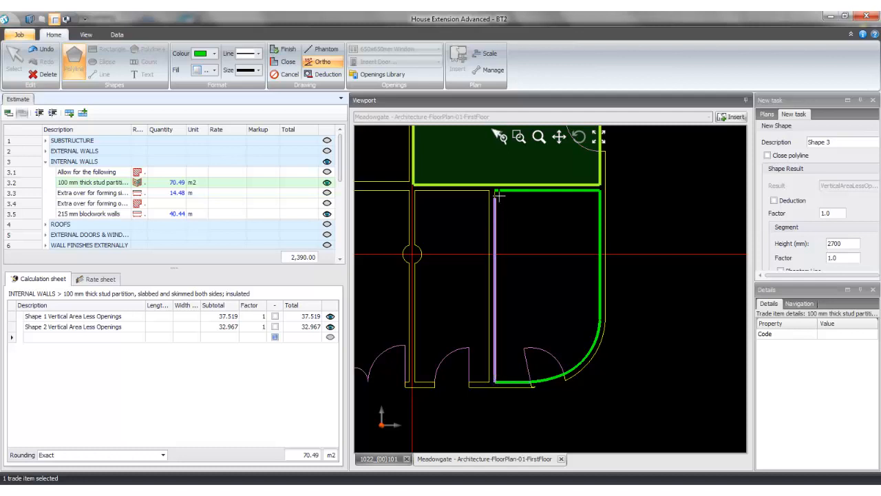
click(495, 191)
right_click(495, 190)
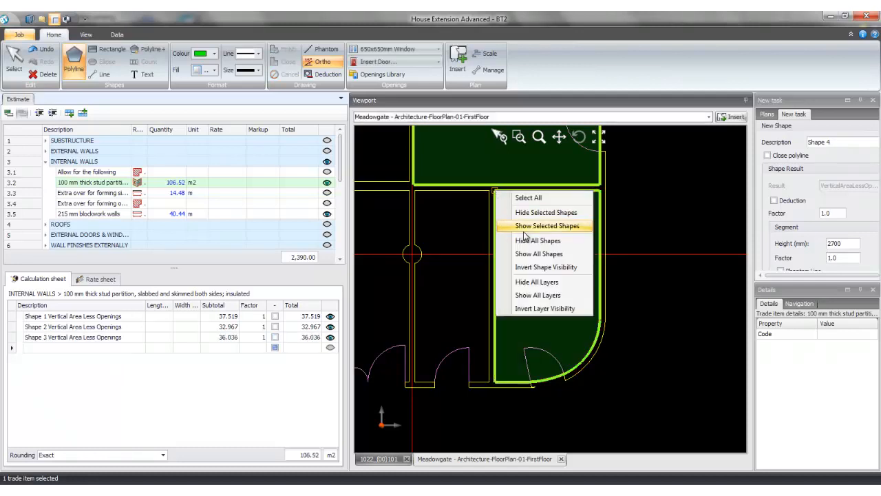
click(460, 216)
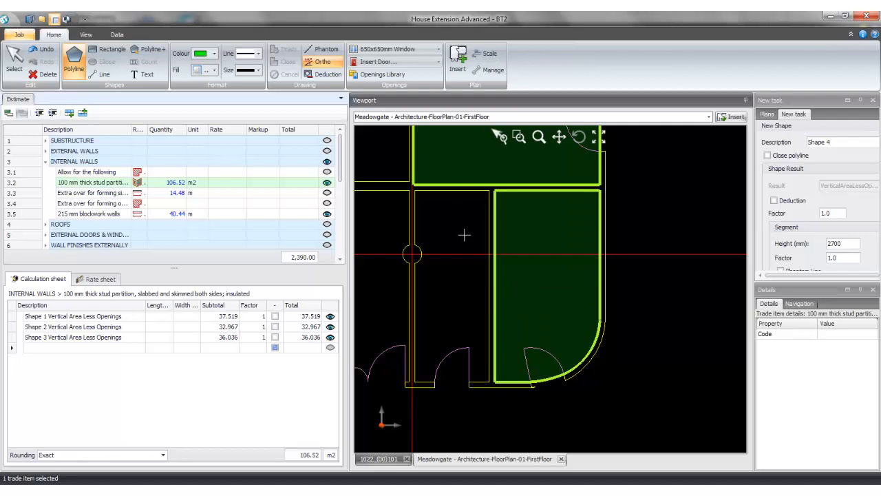
scroll(460, 237, down, 3)
drag(456, 236, 619, 285)
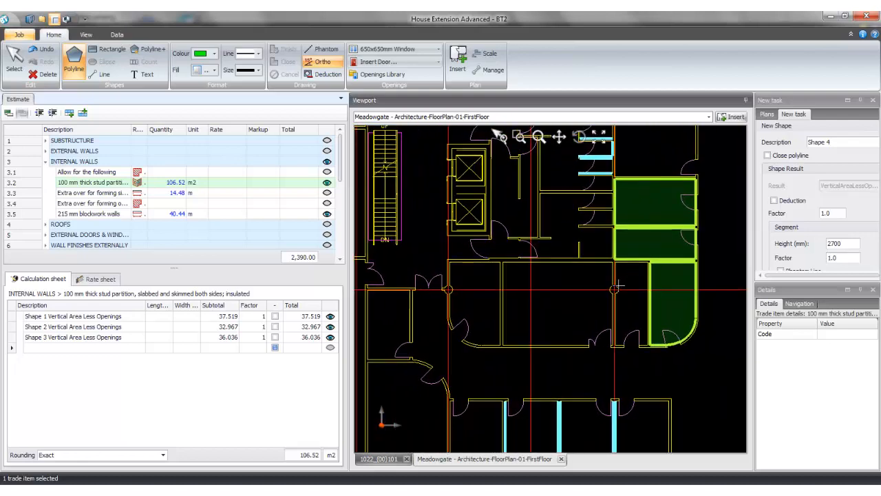
drag(559, 248, 528, 323)
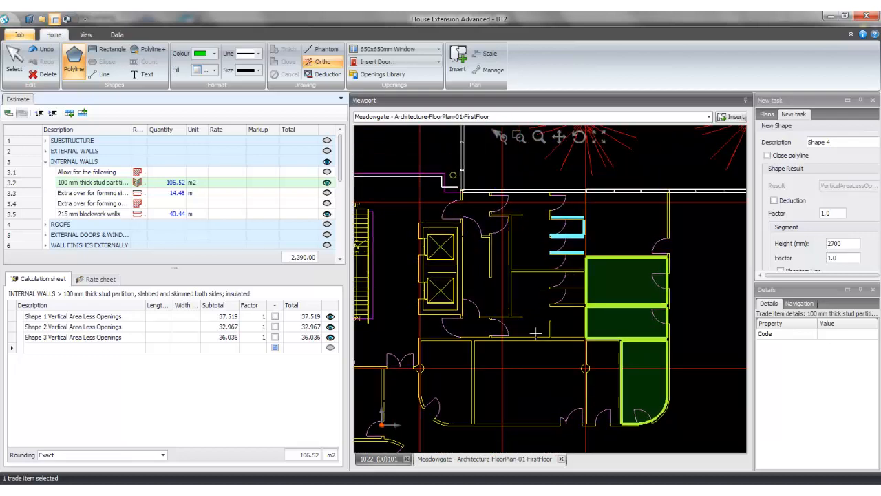
scroll(549, 287, up, 2)
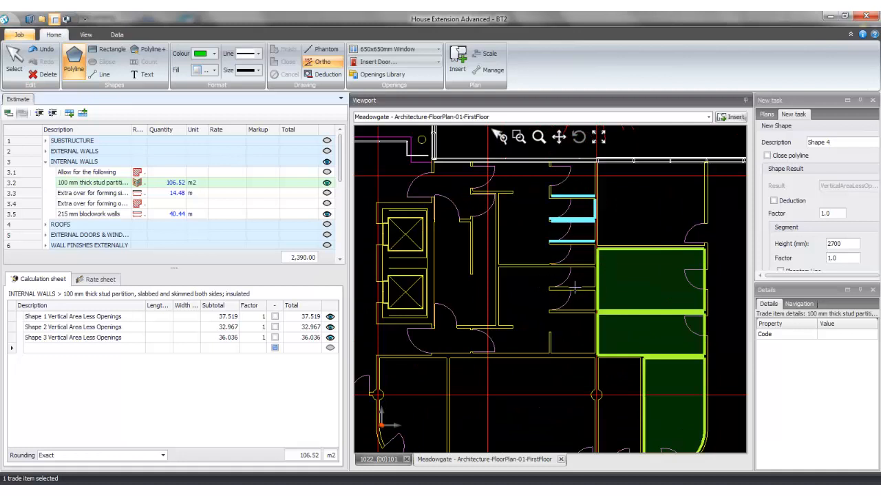
scroll(575, 286, up, 2)
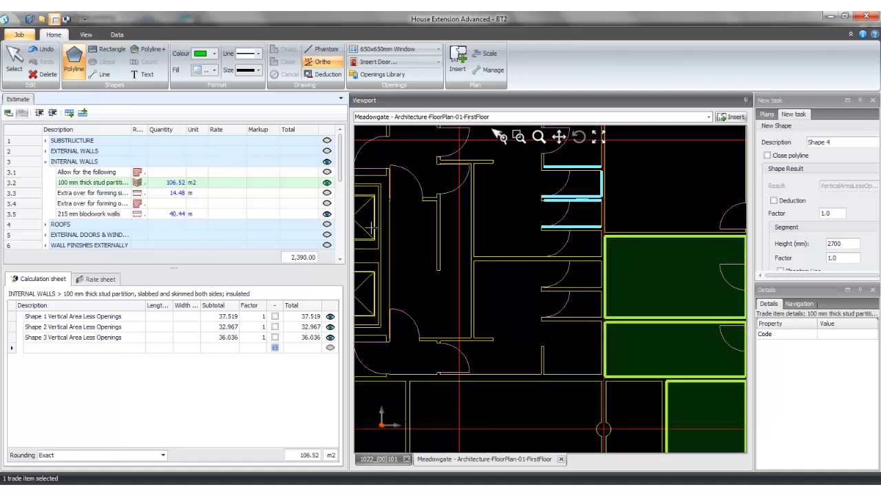
click(148, 55)
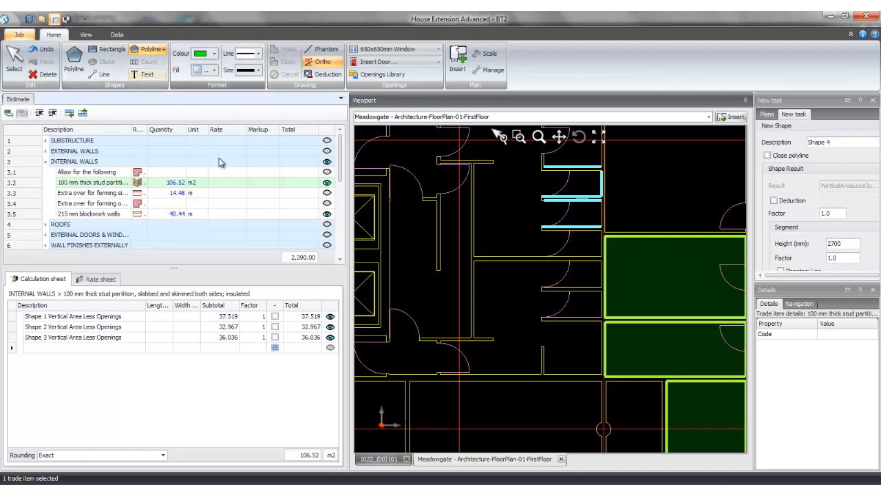
click(473, 305)
right_click(473, 296)
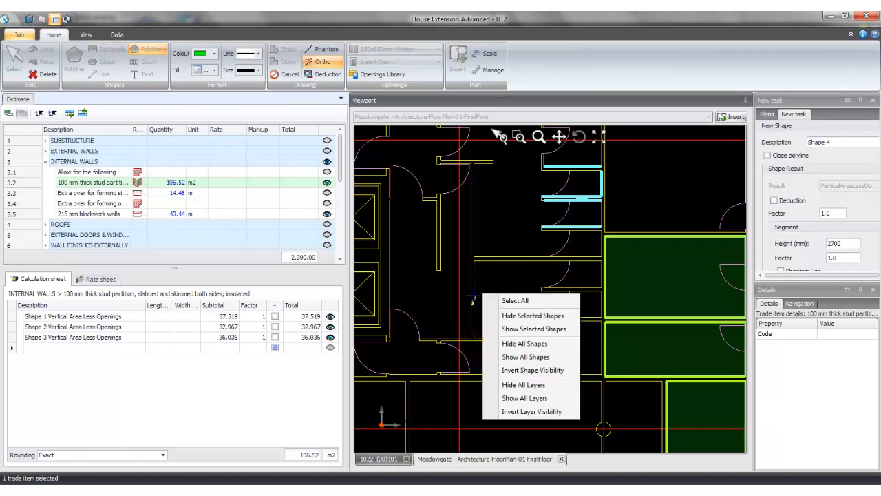
key(Escape)
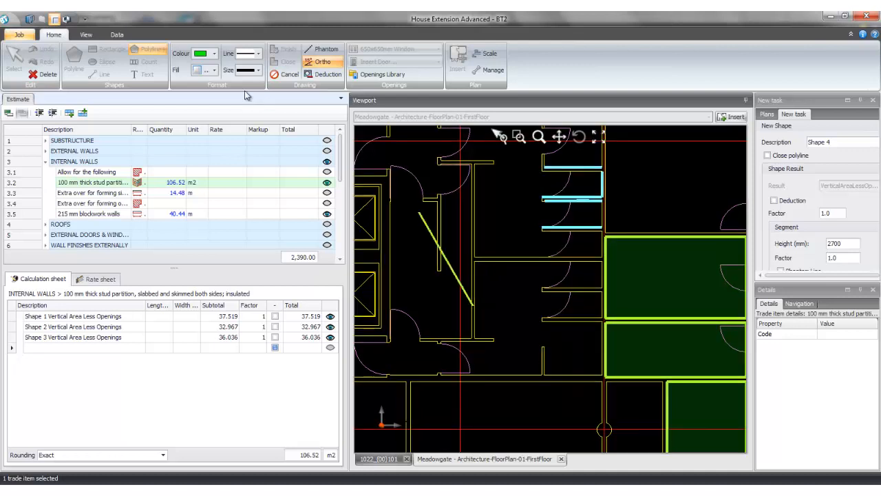
click(286, 74)
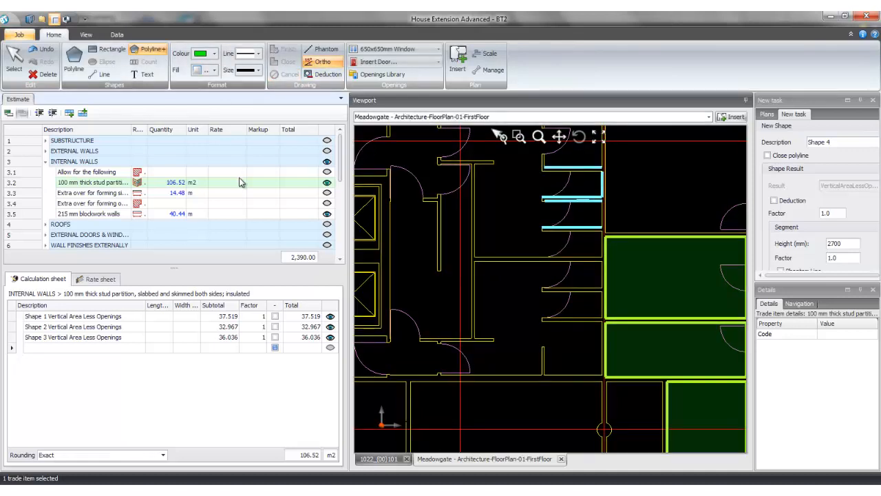
- Trace the stud partition along the lower toilet room's west and north walls and its upper cubicle divider with a 2700 mm high Polyline+
click(475, 292)
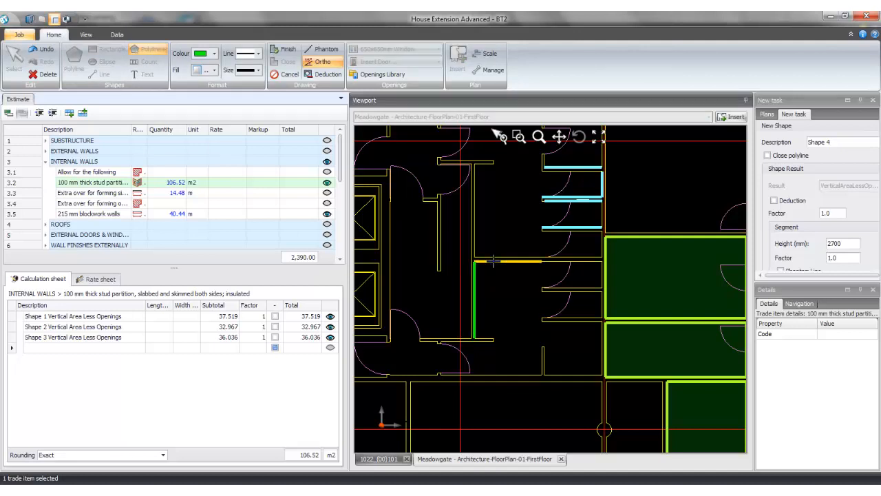
scroll(577, 265, up, 2)
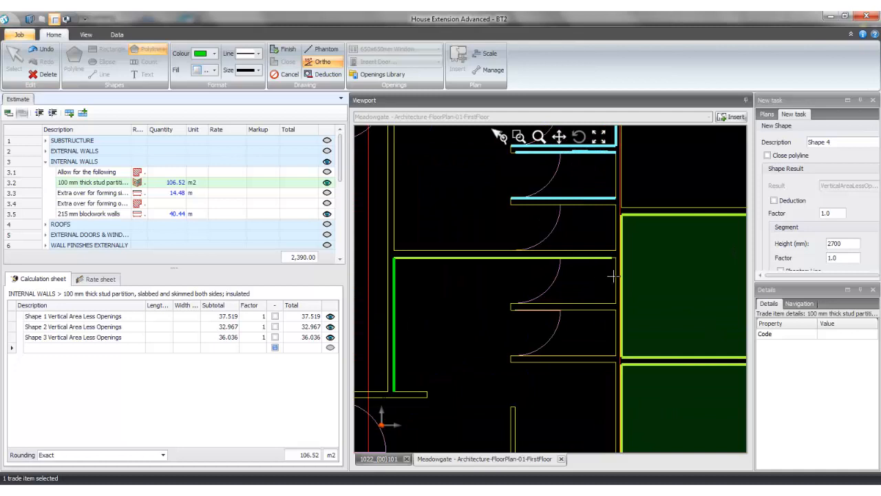
click(615, 276)
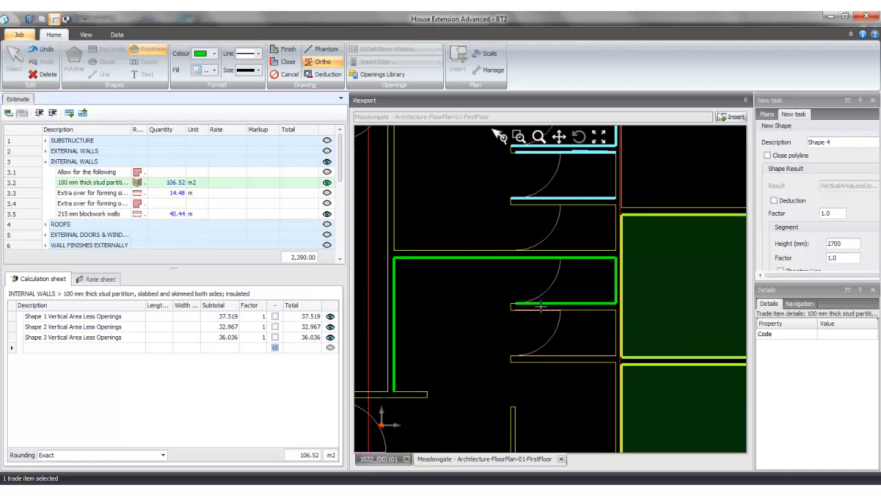
scroll(516, 307, up, 2)
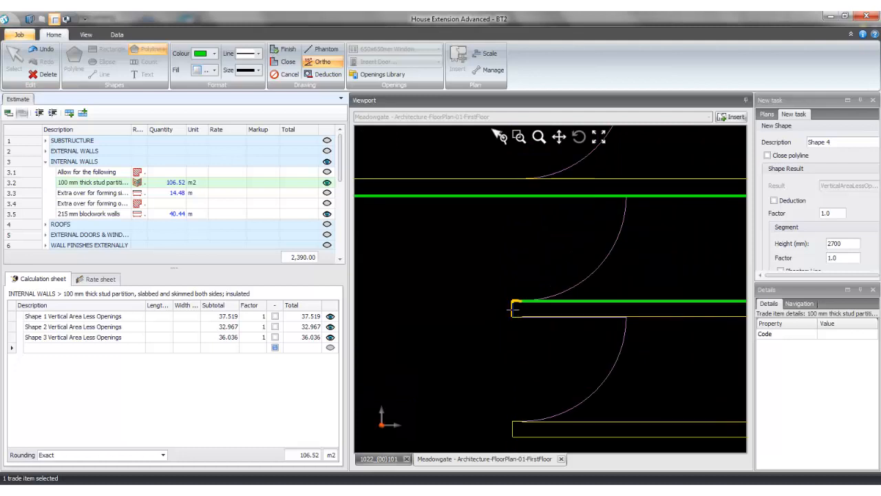
scroll(516, 307, down, 3)
click(521, 310)
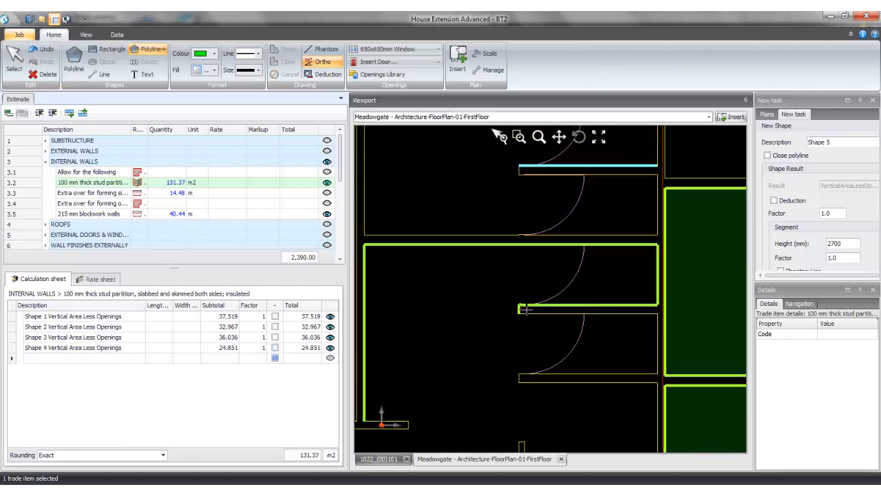
- Show the floor plan in 3D and examine the measured stud partition walls up close
scroll(523, 311, down, 2)
scroll(482, 329, down, 3)
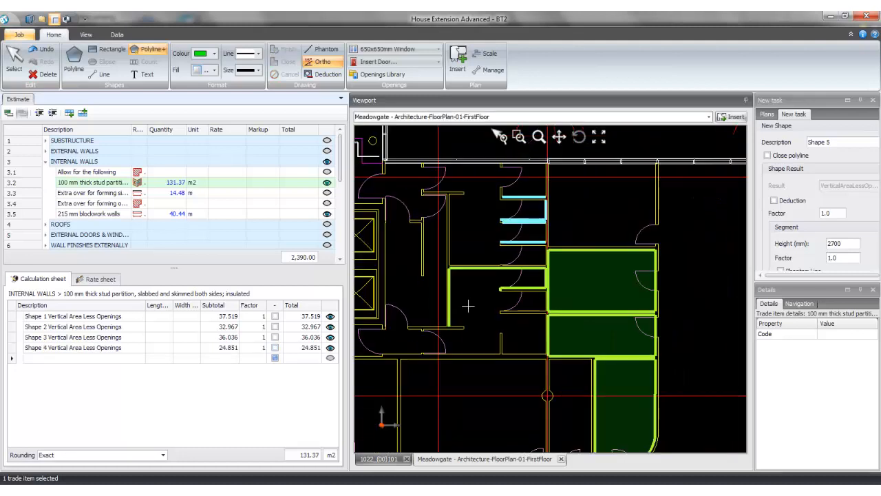
drag(445, 309, 451, 265)
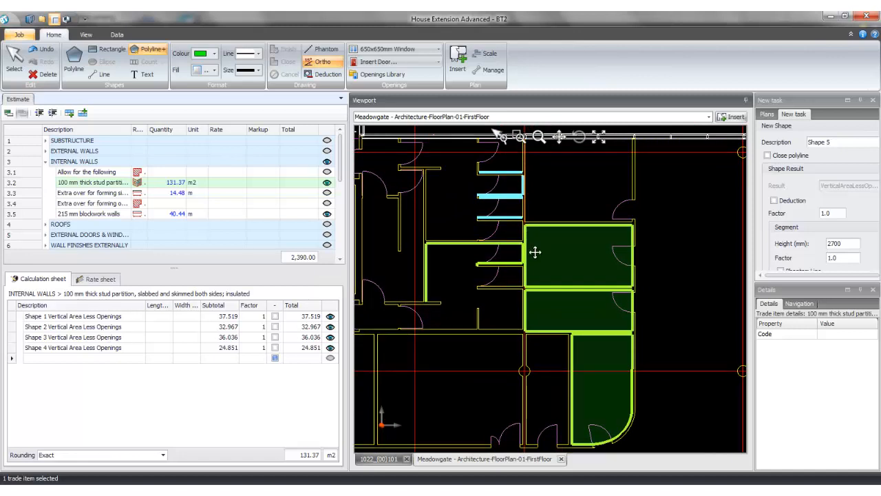
drag(535, 252, 535, 244)
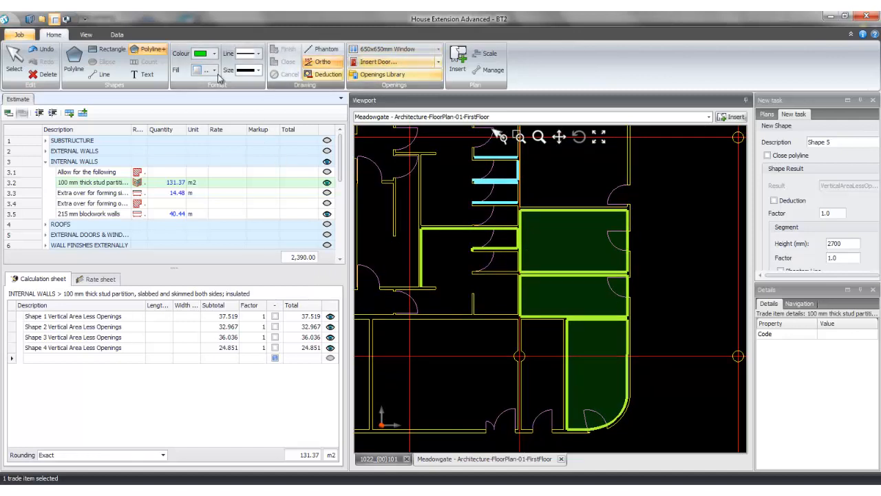
click(84, 36)
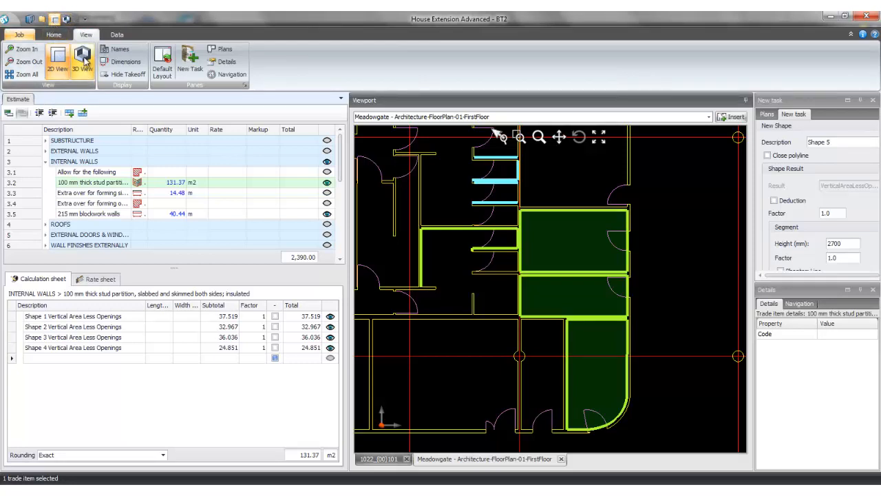
click(87, 61)
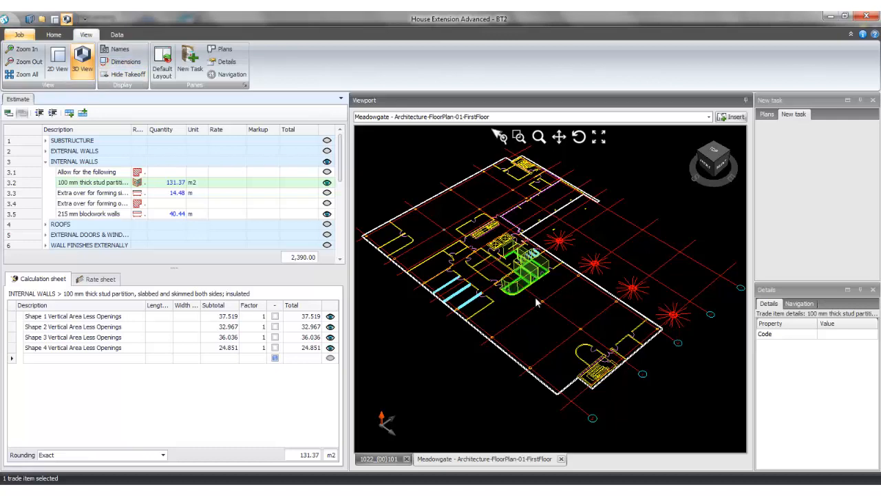
scroll(536, 296, up, 2)
scroll(549, 270, up, 2)
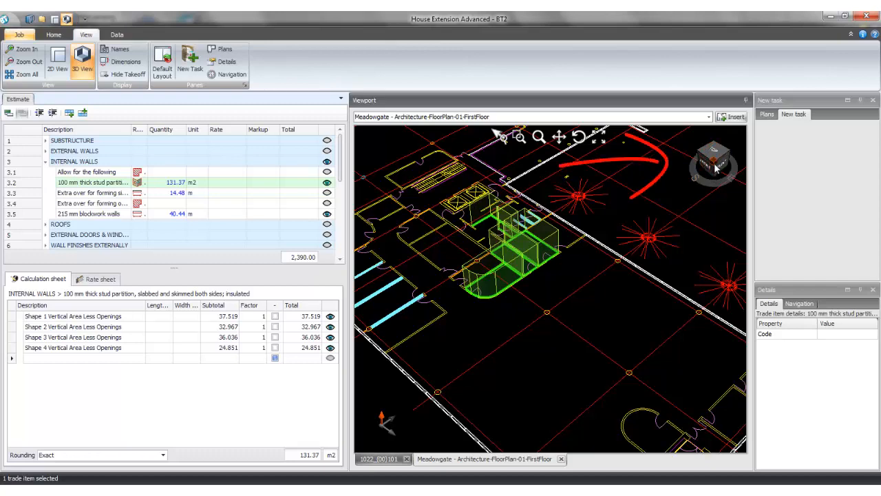
- Inspect the 3D partition walls from the front, the top-front edge, the right side and a low corner angle
mouse_move(717, 171)
mouse_down()
mouse_move(682, 160)
mouse_move(746, 181)
mouse_move(696, 177)
mouse_move(714, 191)
mouse_move(708, 183)
mouse_up()
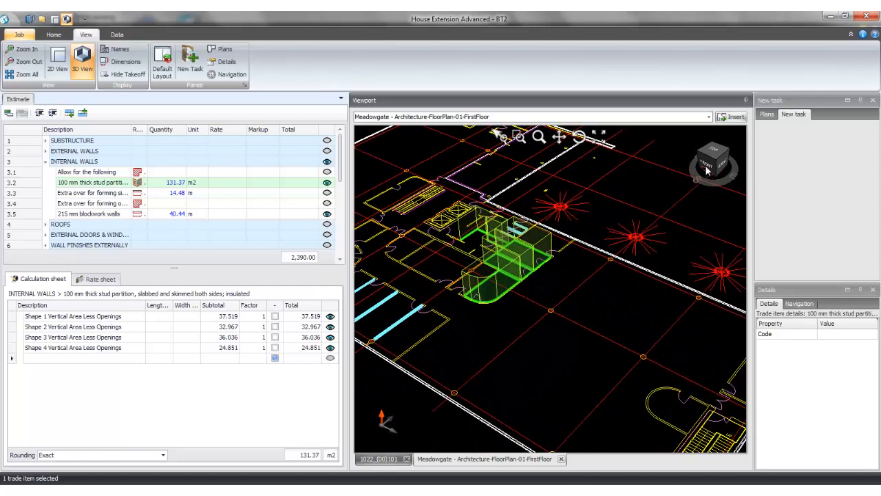
click(707, 169)
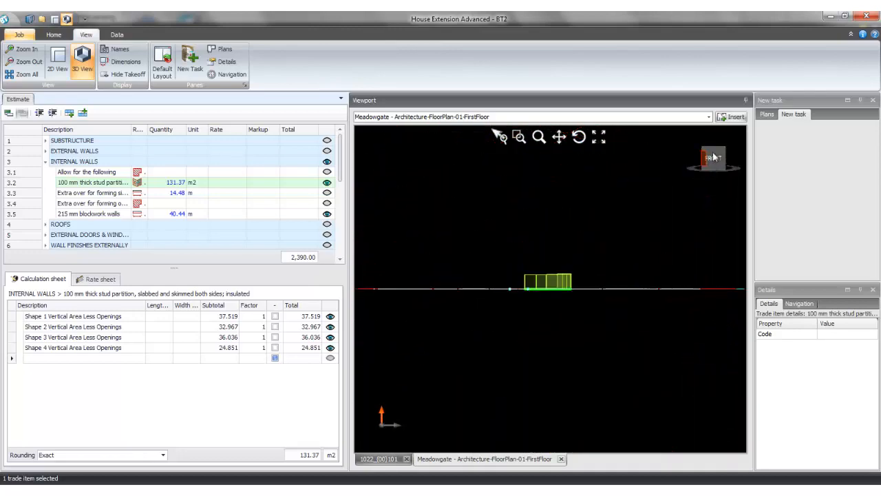
click(714, 152)
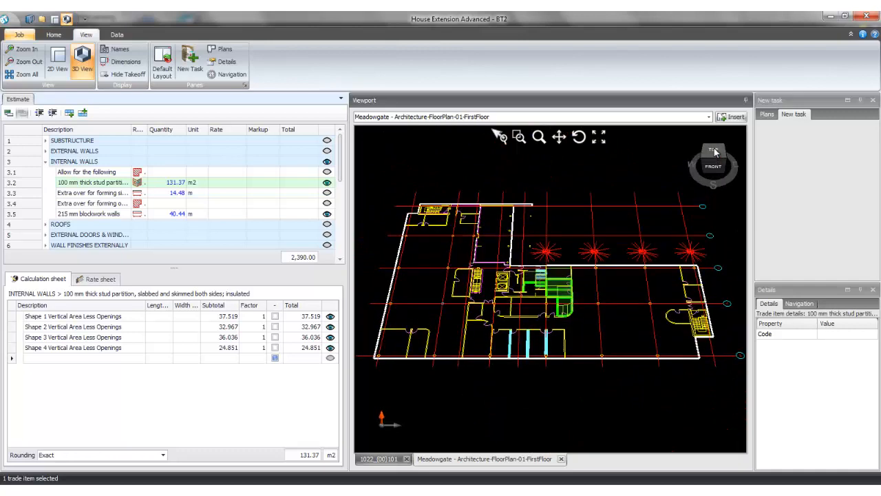
click(727, 163)
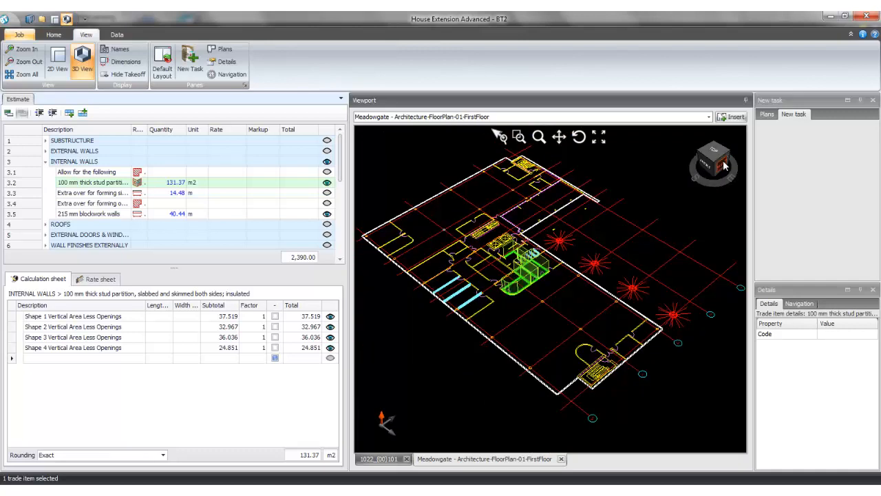
click(722, 168)
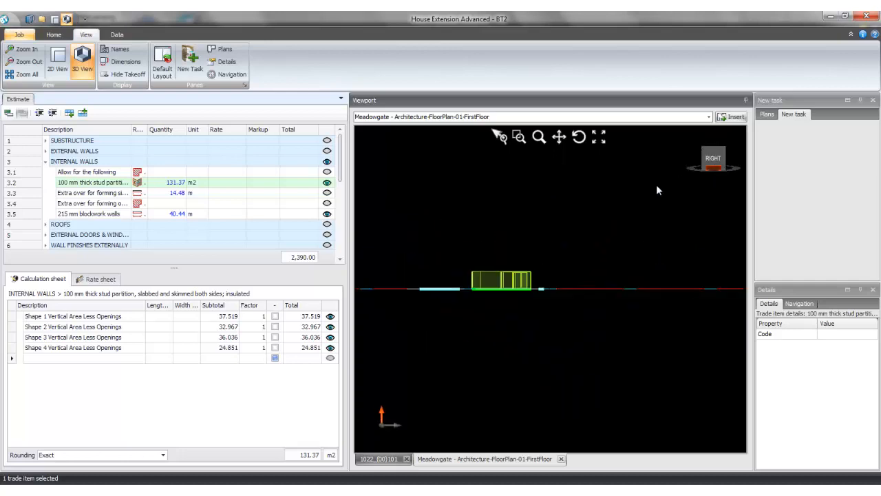
click(703, 146)
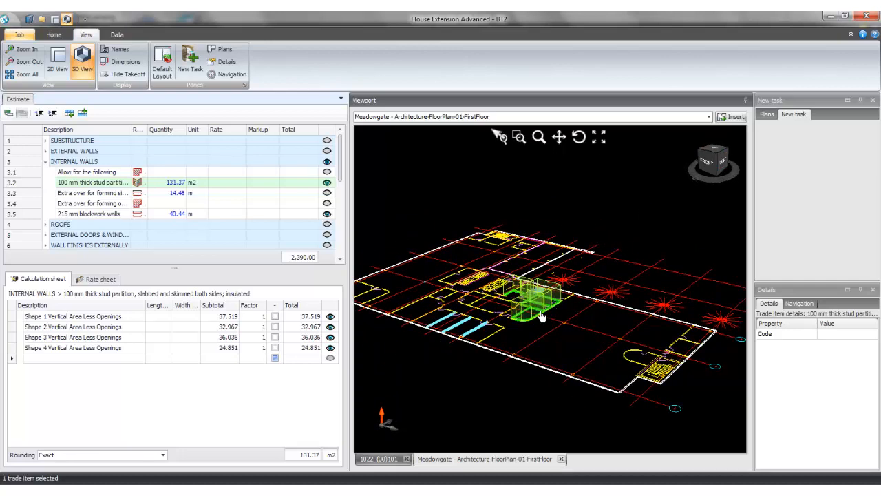
scroll(544, 316, up, 2)
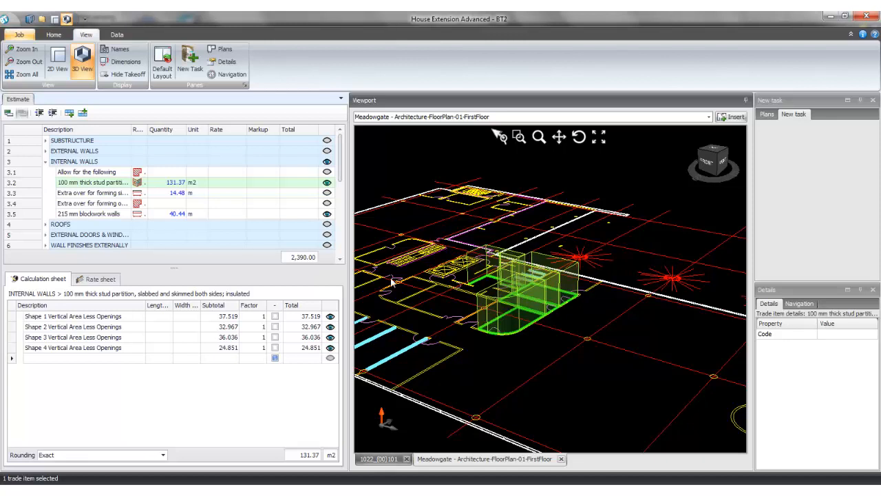
- Try the Solid and Outline fills on the 100 mm stud partition shapes and return them to Transparent
click(60, 35)
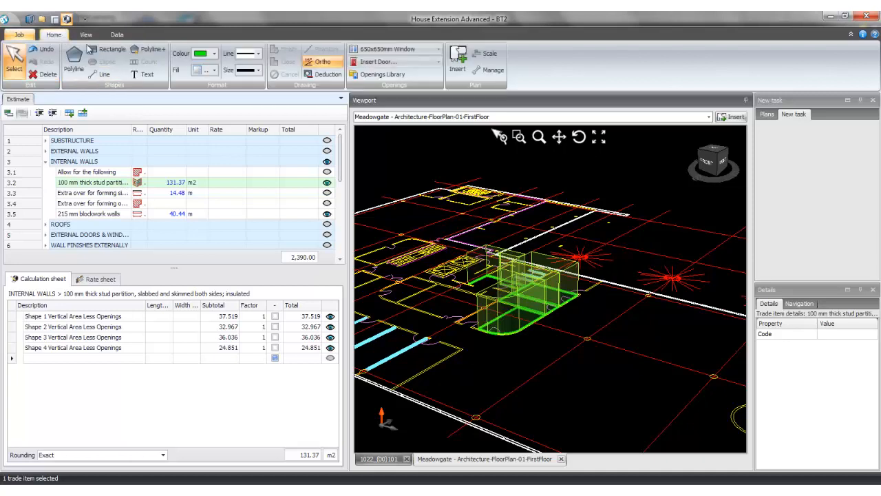
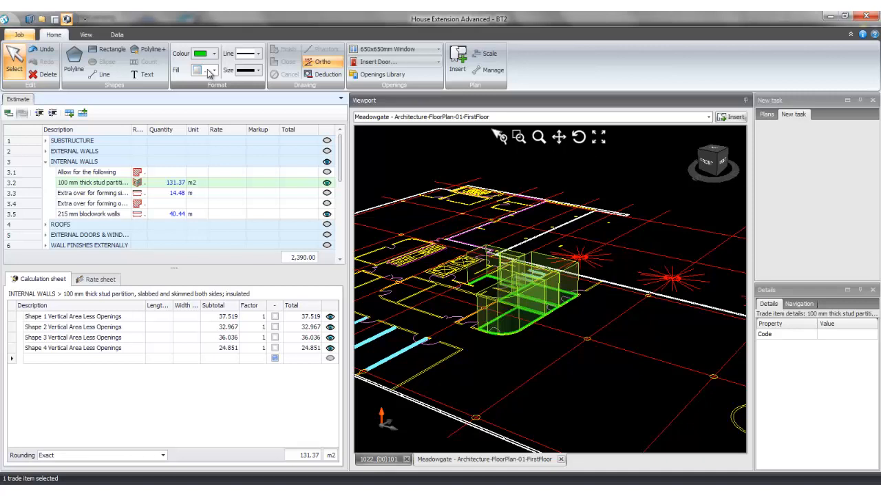
click(210, 71)
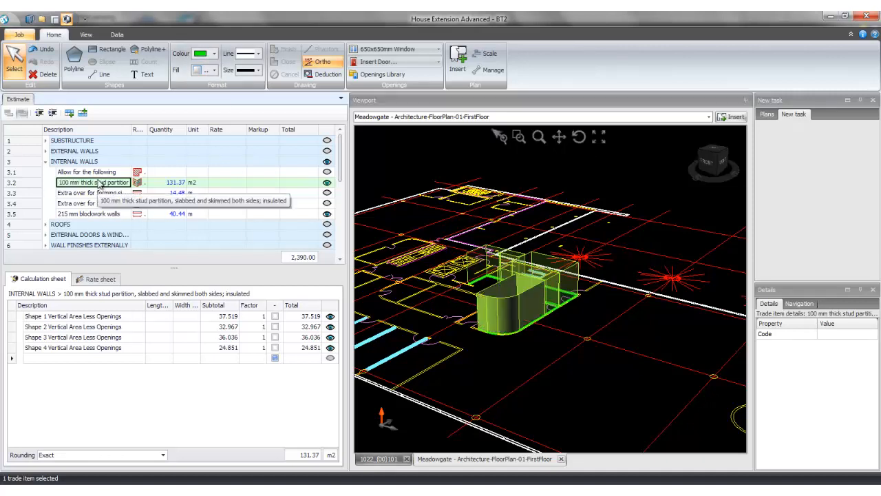
click(214, 71)
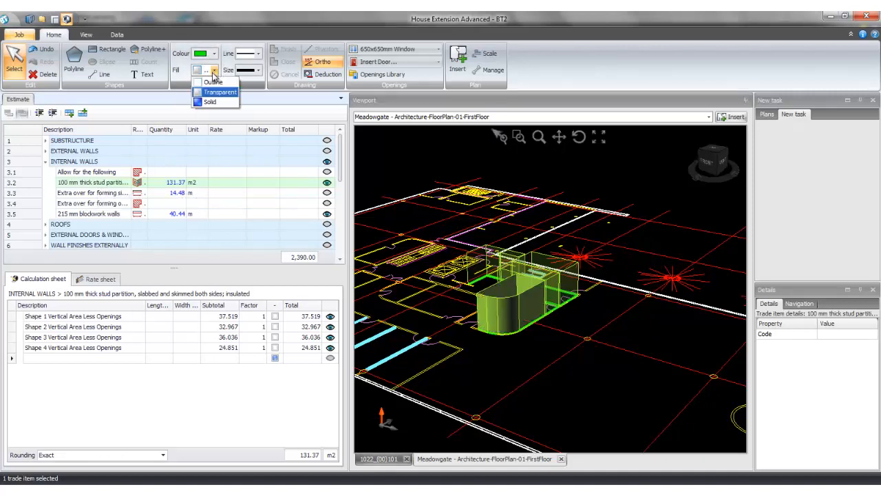
click(214, 103)
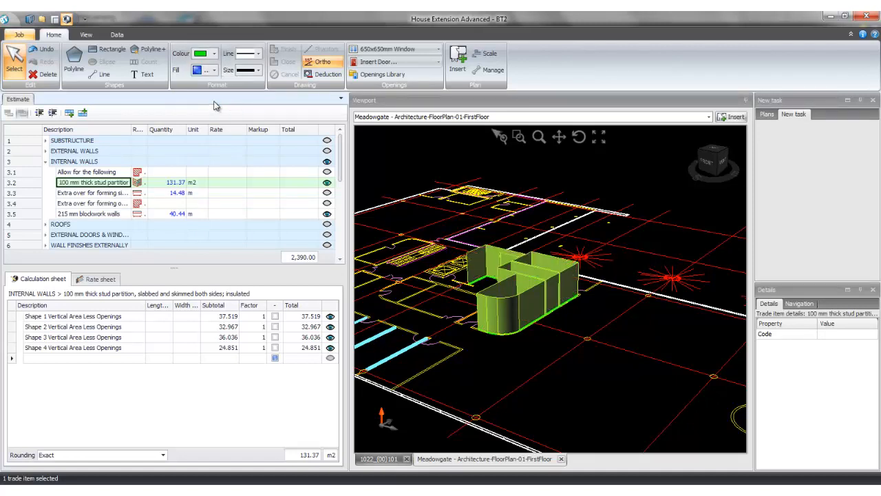
click(214, 71)
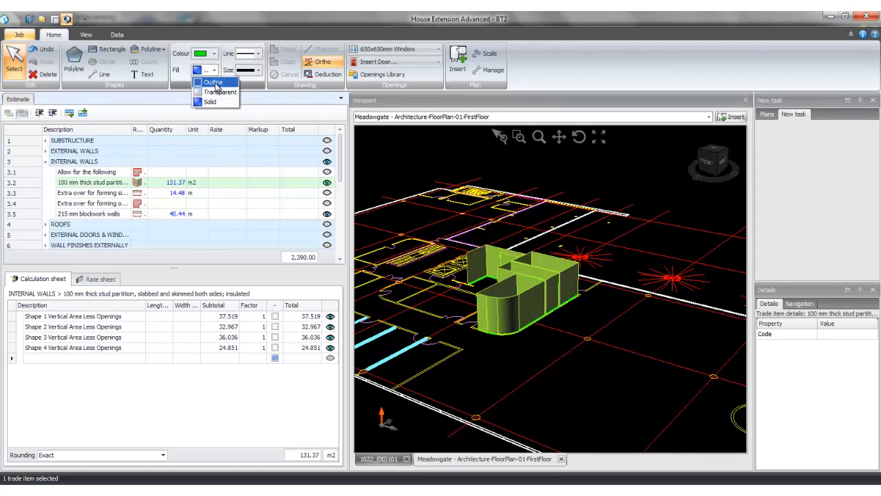
click(214, 83)
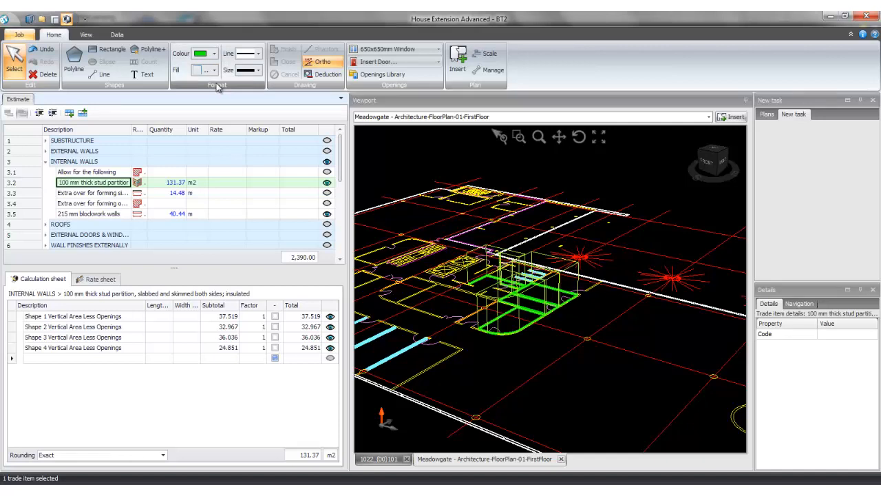
click(215, 71)
click(215, 93)
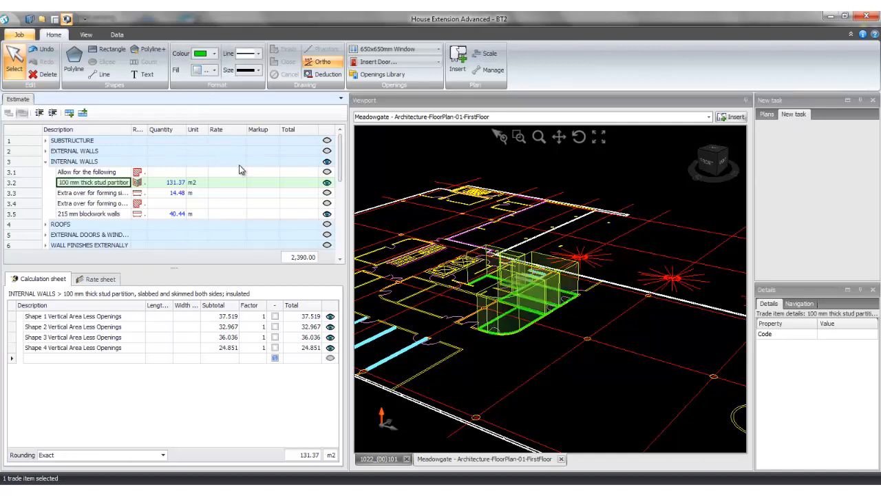
- Return to the 2D plan at the measured partition rooms and review the window entries in the Openings Library
click(551, 298)
click(54, 19)
scroll(557, 320, up, 3)
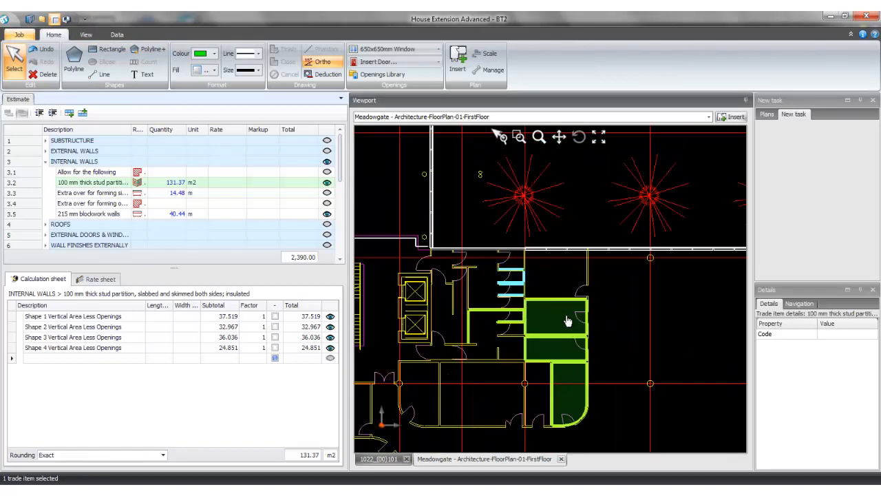
scroll(567, 329, up, 3)
scroll(568, 329, up, 1)
drag(554, 302, 549, 263)
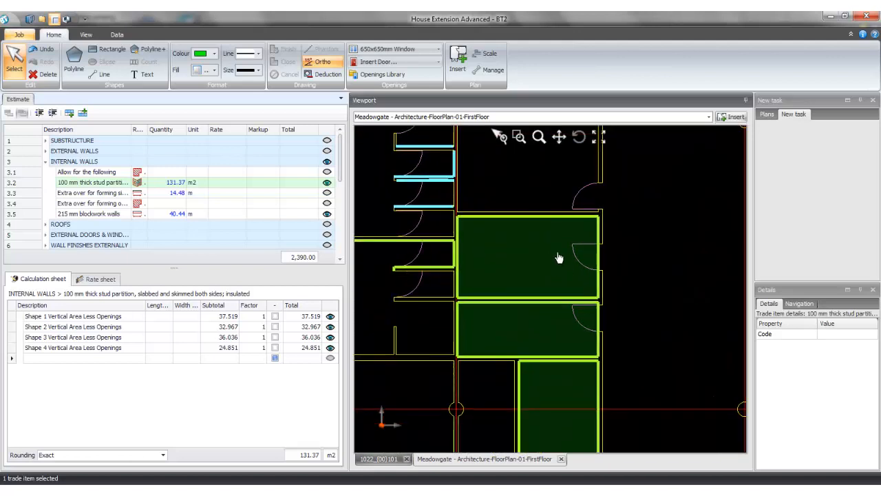
click(383, 74)
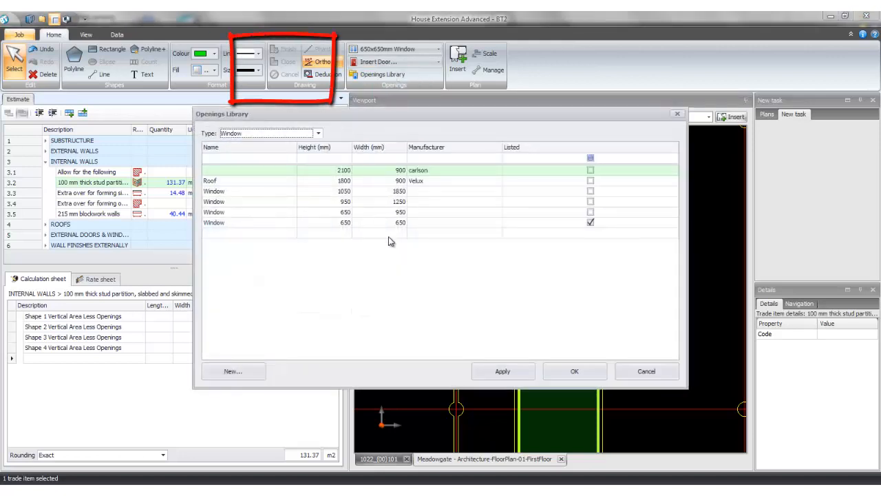
click(653, 373)
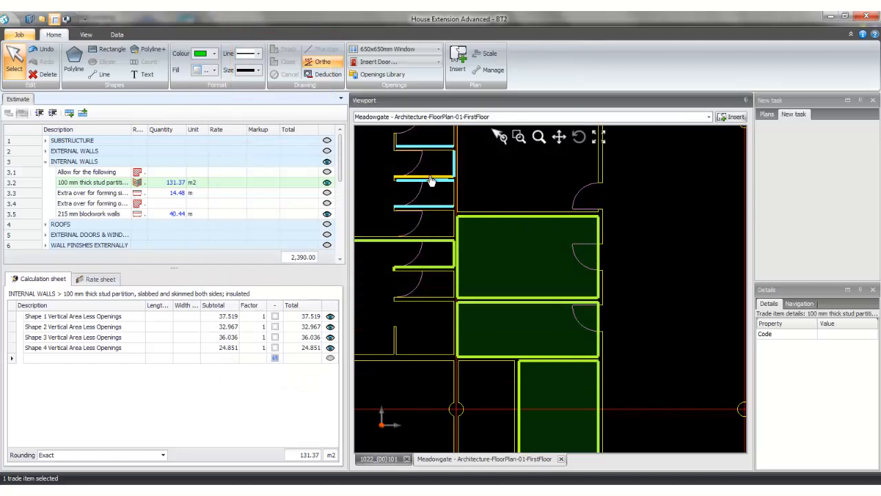
- Open the list of doors for insertion and look through its name, size, thickness, manufacturer and listed filter fields
click(439, 62)
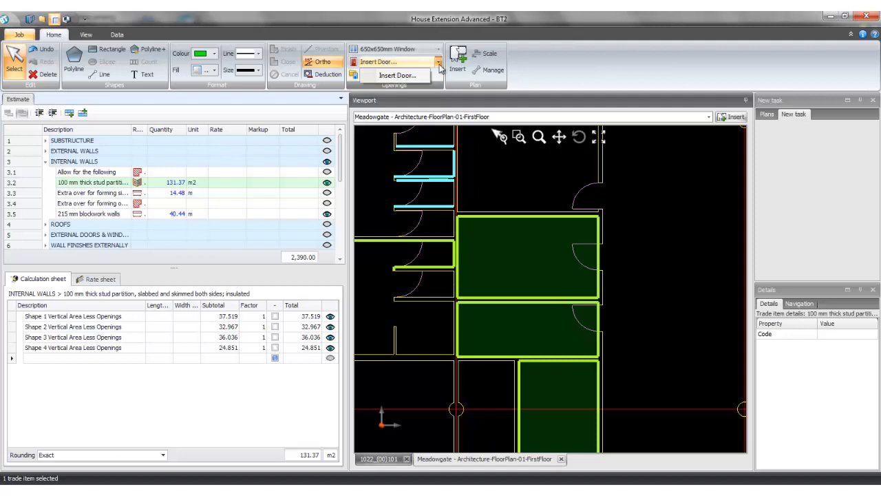
click(397, 76)
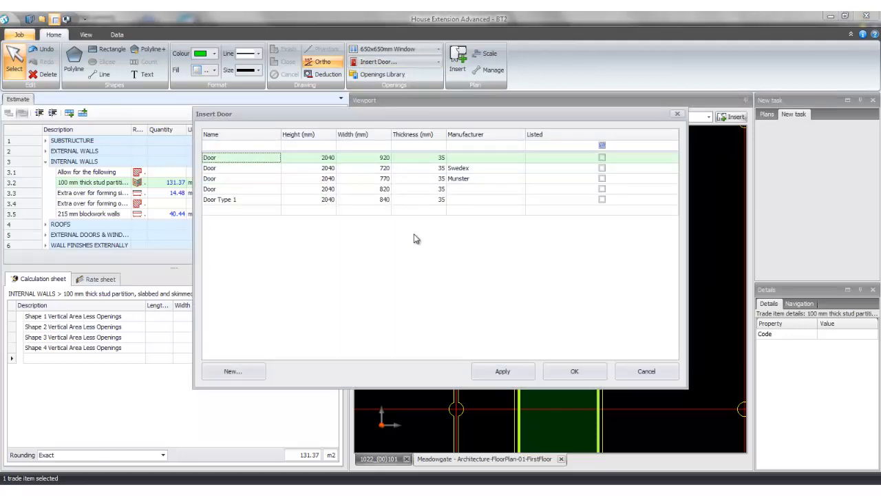
click(252, 145)
click(307, 147)
click(358, 147)
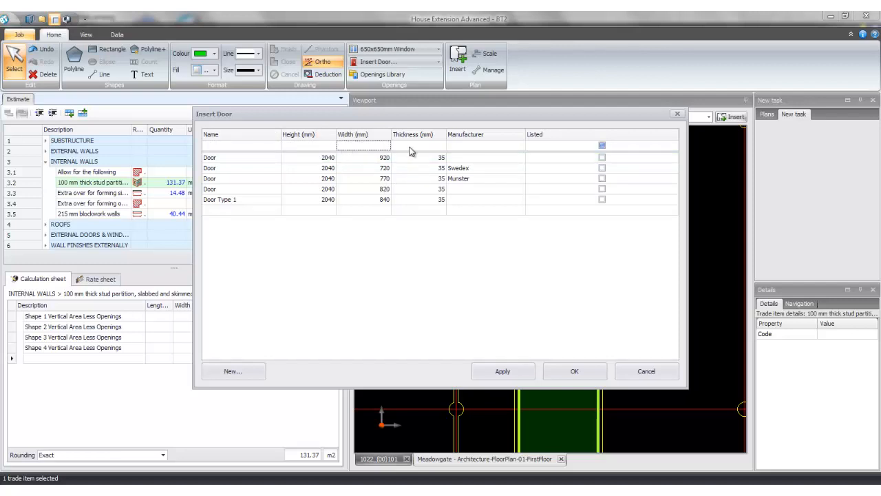
click(413, 148)
click(480, 147)
click(548, 146)
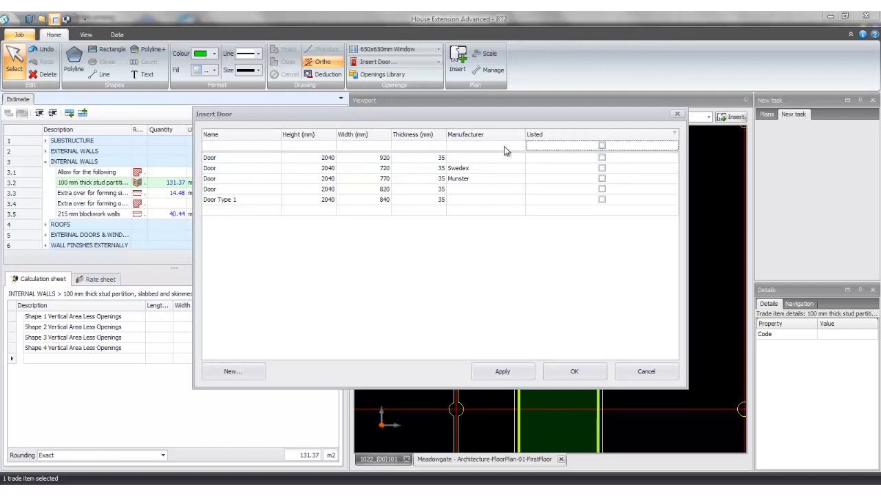
click(474, 147)
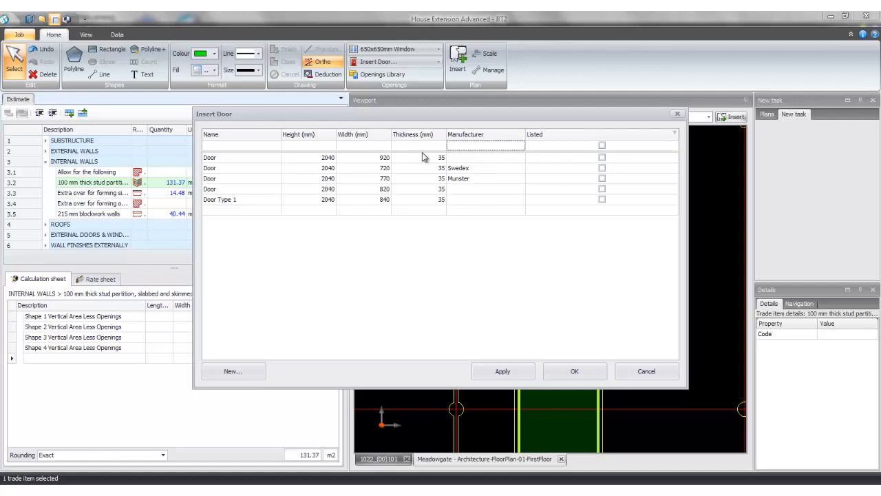
- Filter the door list by a width of 820 mm and clear that filter
click(383, 147)
text(820)
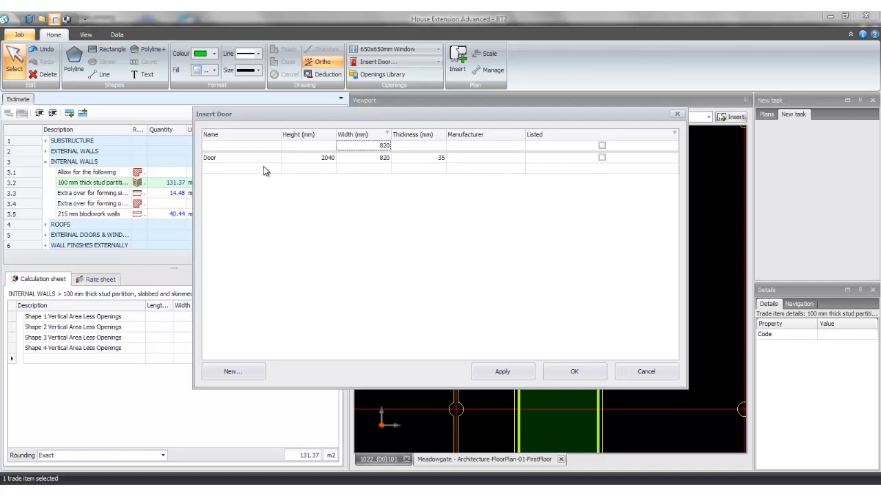
key(BackSpace)
key(BackSpace)
key(BackSpace)
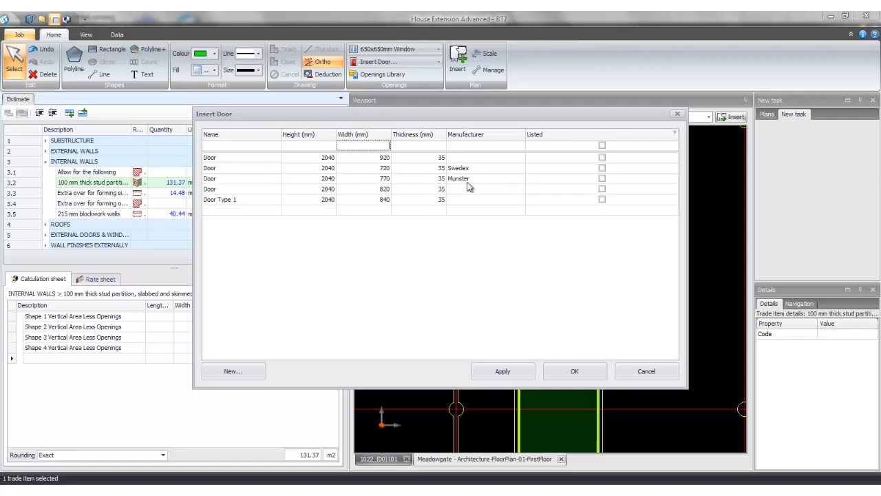
- Filter the doors by manufacturer "mun" and add a new door 2040 mm high, 820 mm wide and 35 mm thick
click(466, 147)
text(mun)
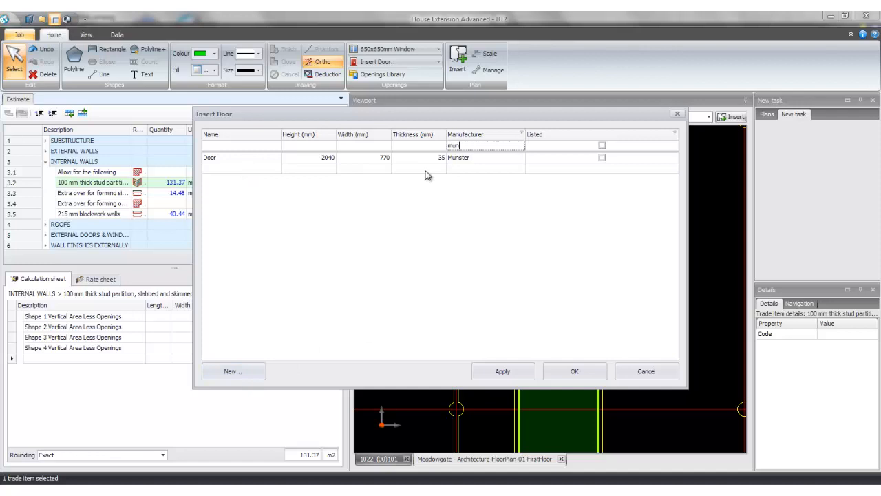
click(262, 176)
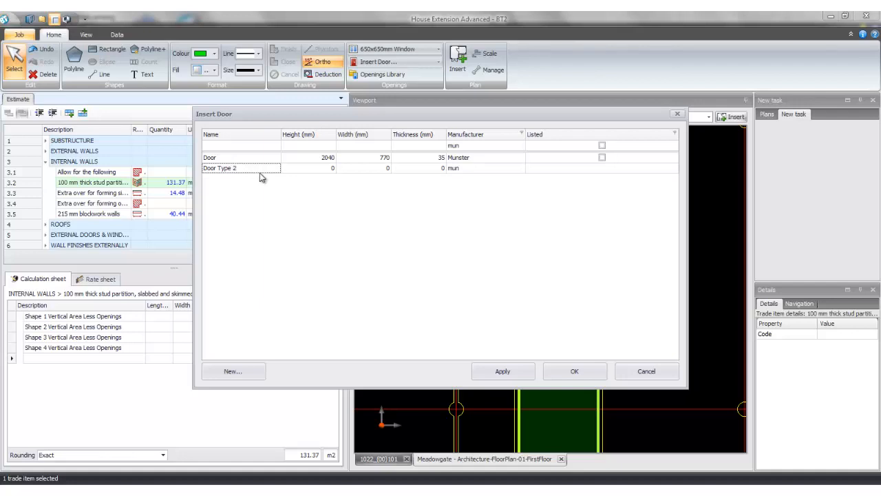
click(320, 172)
text(2040)
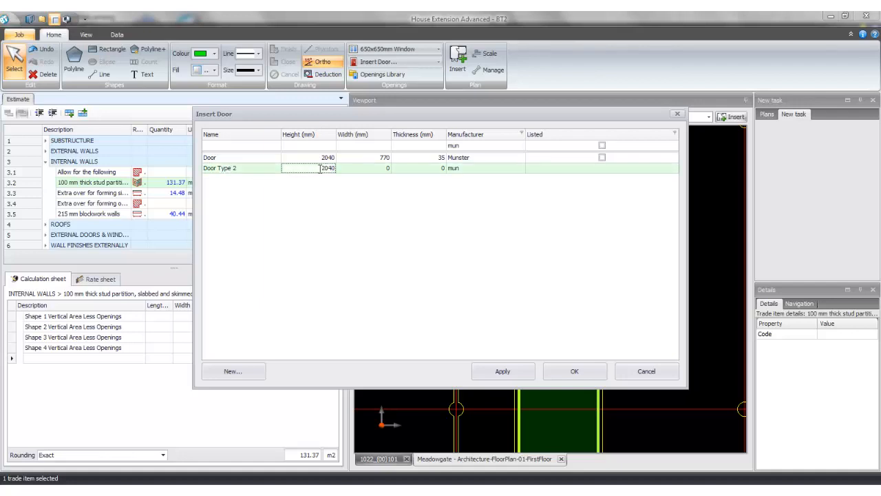
click(380, 171)
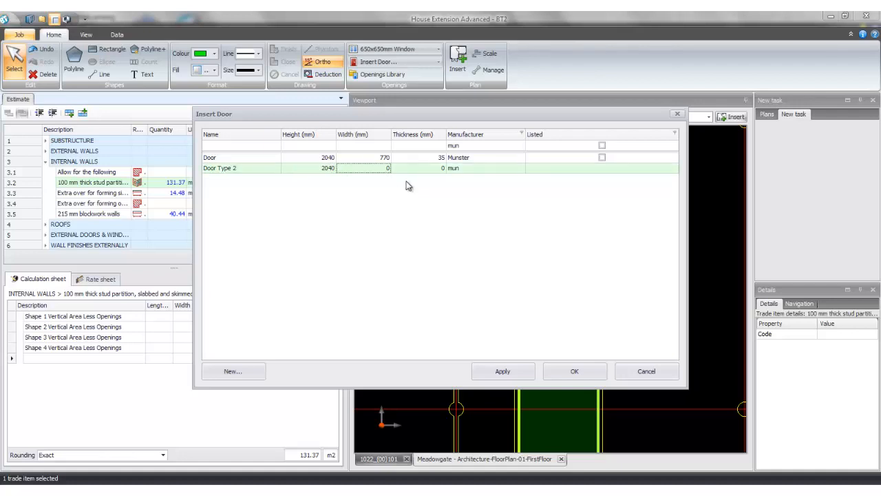
text(82)
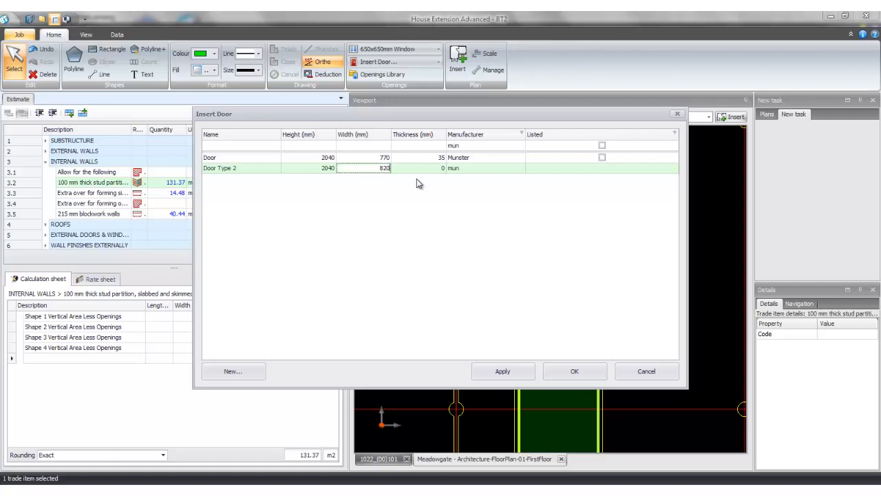
click(435, 171)
text(3)
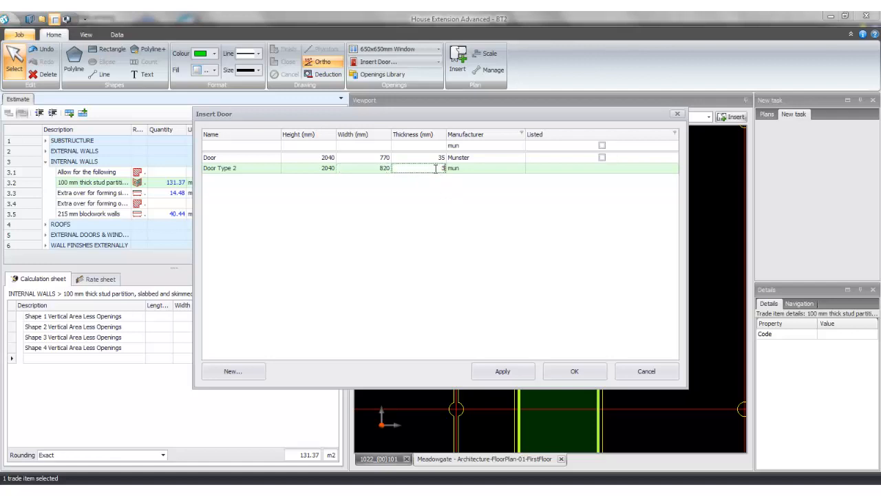
text(5)
- Set the new door's manufacturer to Munster
click(468, 173)
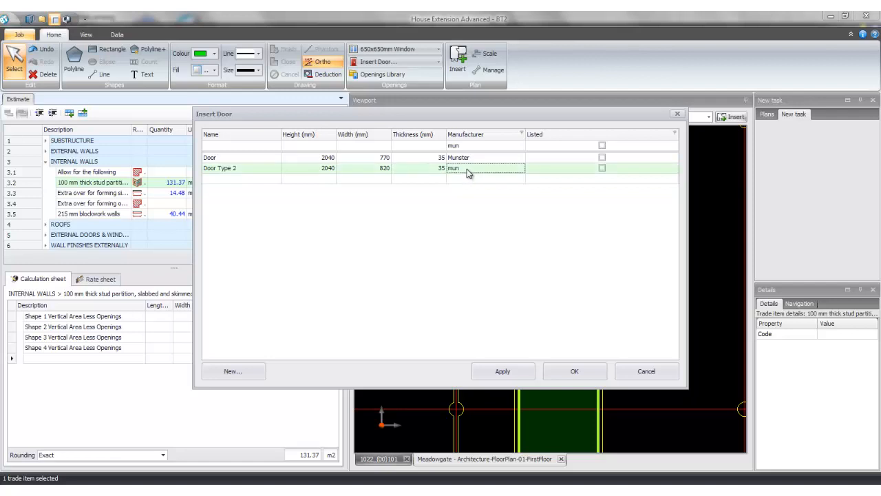
click(468, 171)
text(Munster)
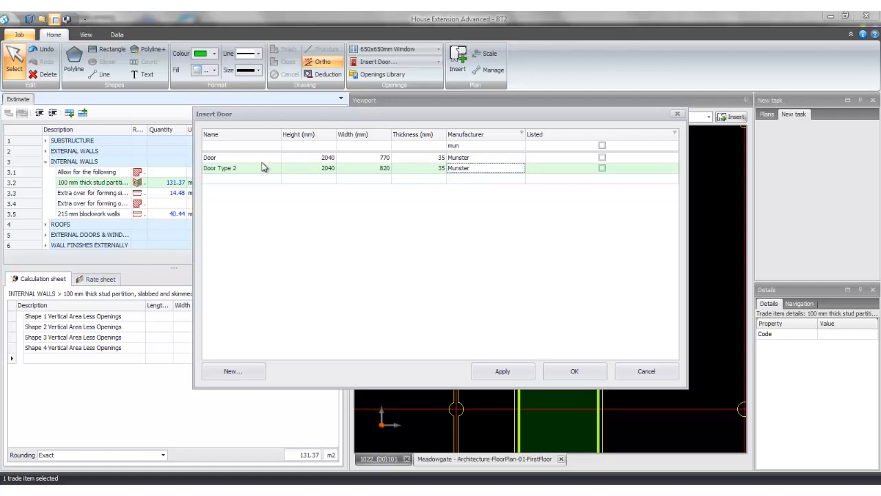
- Insert the new 820 mm Munster door at the east-wall doorways of the two upper measured rooms
click(227, 173)
click(575, 373)
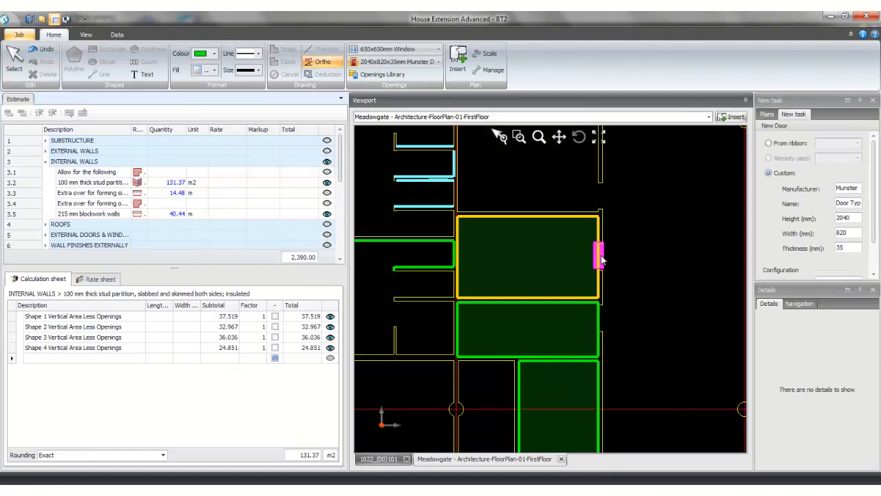
click(598, 257)
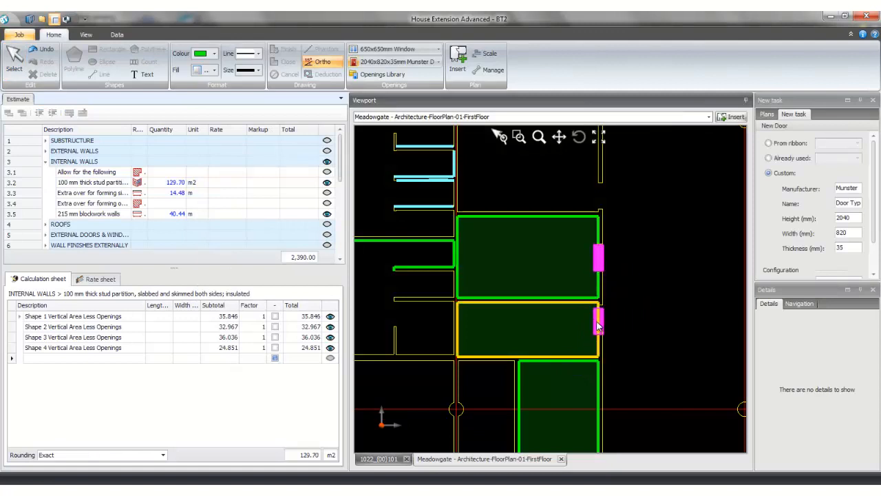
click(598, 319)
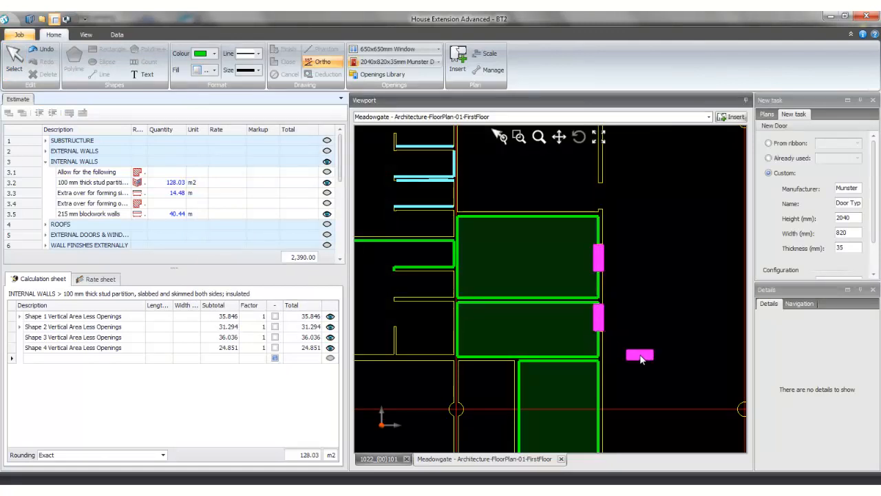
- Expand the Shape 1 and Shape 2 calculation rows to examine their door deductions
click(20, 316)
click(20, 348)
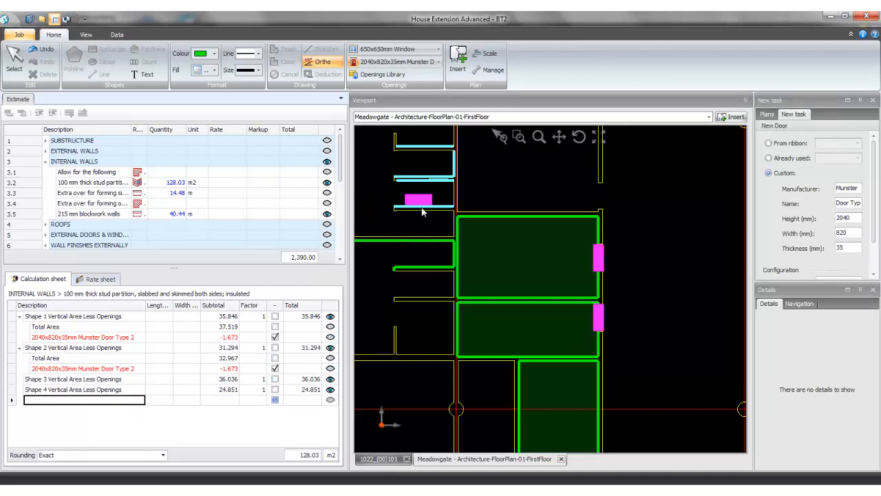
click(343, 65)
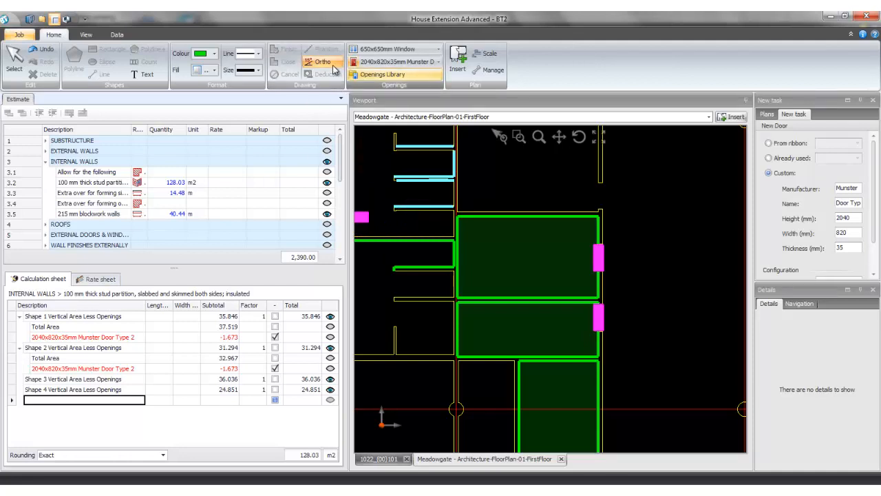
- Show the floor plan in 3D and examine the door openings in the stud partition walls from another angle
click(66, 20)
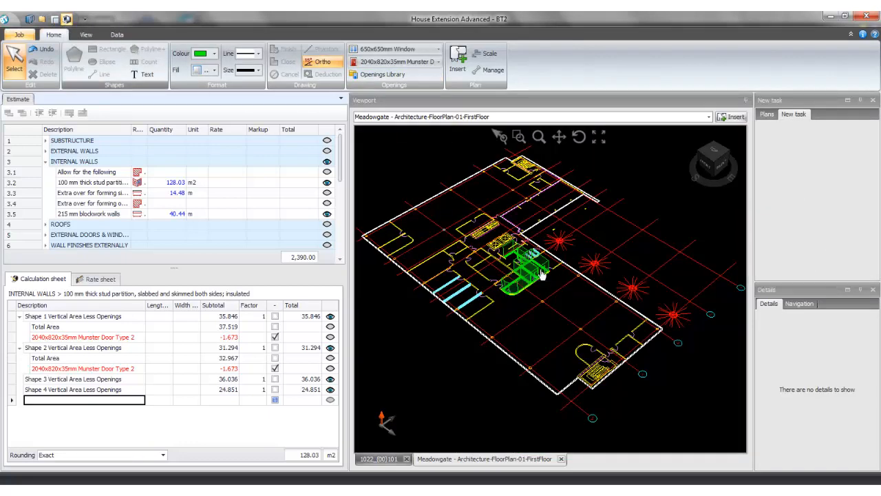
scroll(544, 275, up, 5)
scroll(543, 280, up, 2)
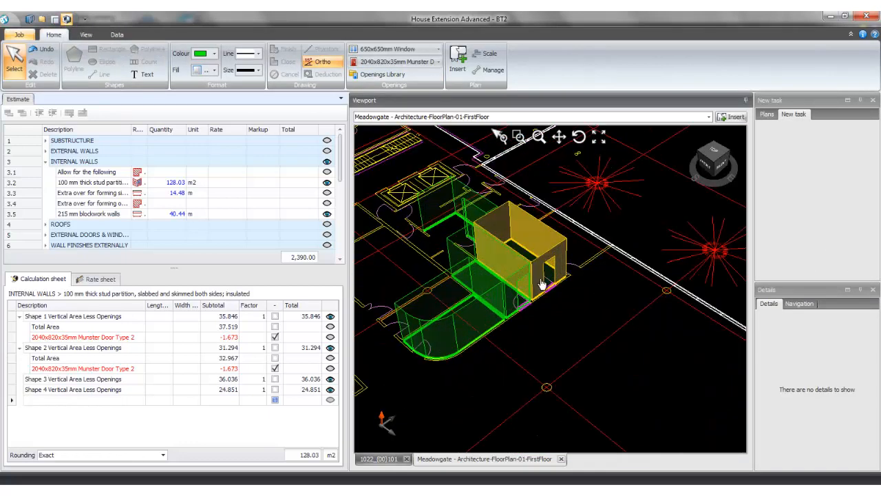
click(714, 164)
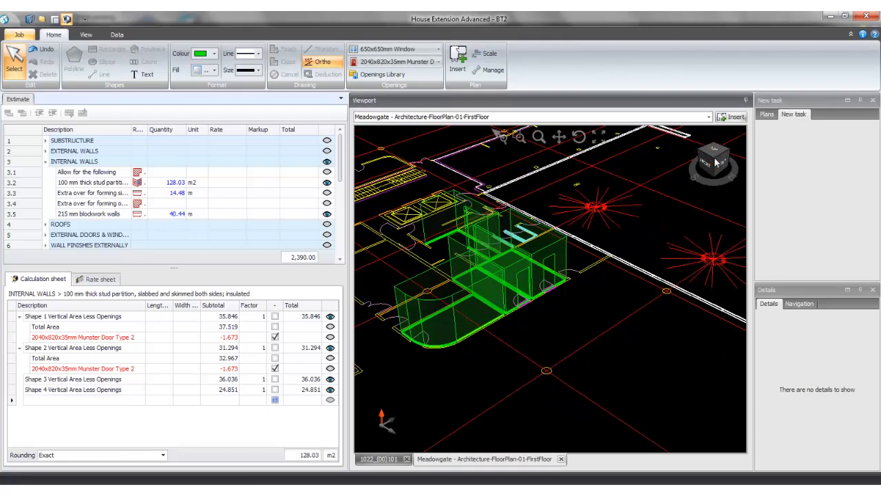
- Set the fill of the 100 mm thick stud partition measurements to Solid
click(115, 182)
click(215, 70)
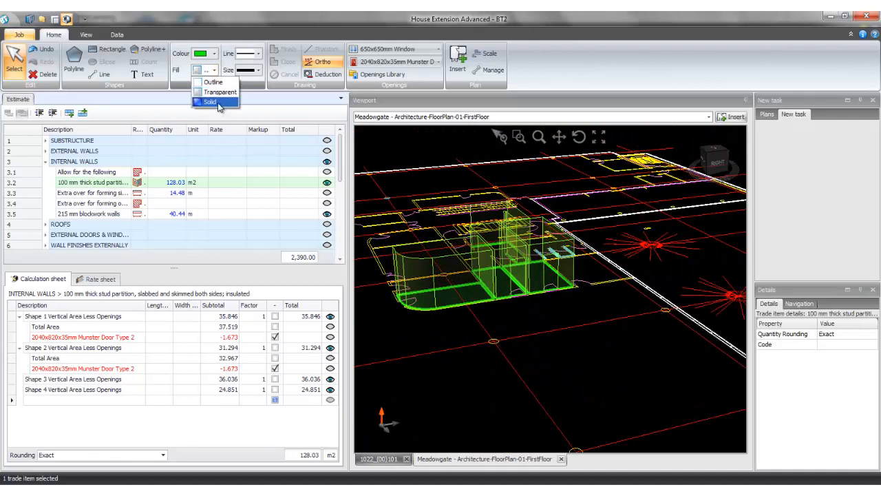
click(220, 104)
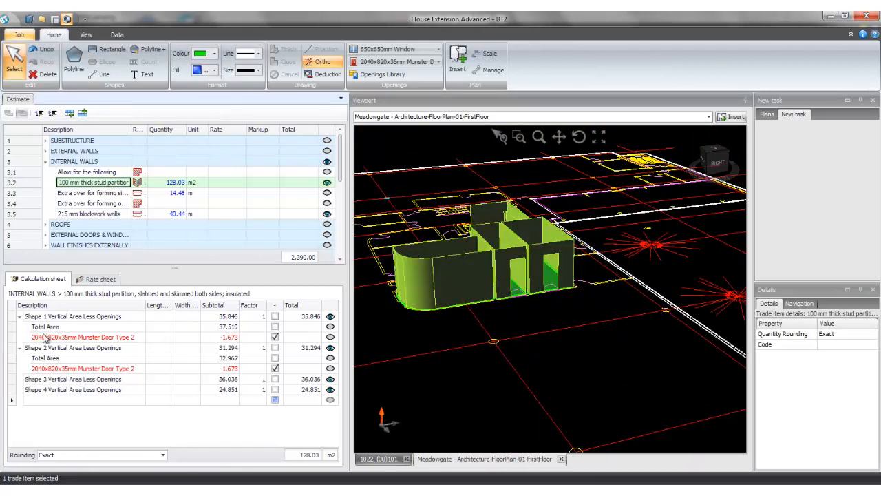
- Set the width of Shape 1's Munster door opening to 830 mm and review its deduction details
click(104, 338)
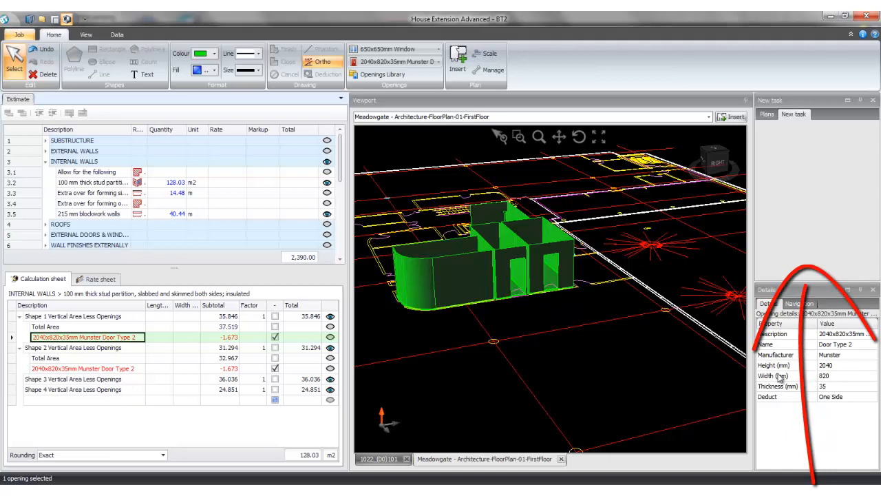
click(855, 345)
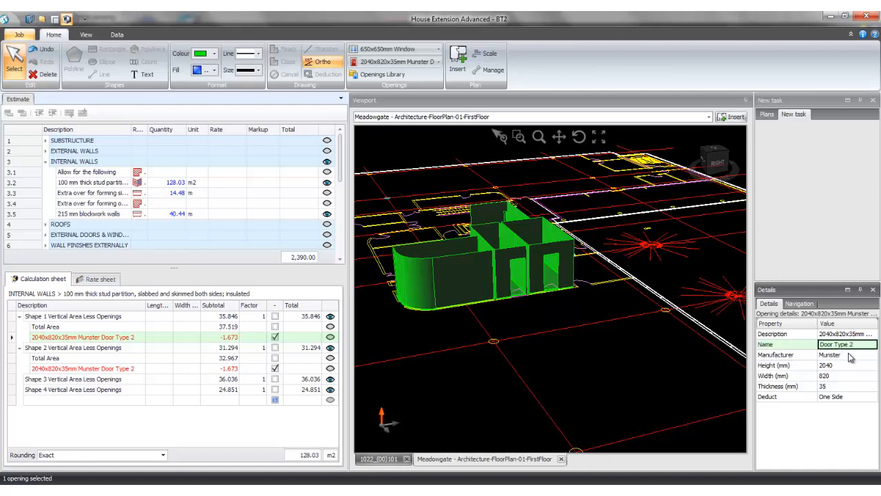
click(843, 368)
click(843, 376)
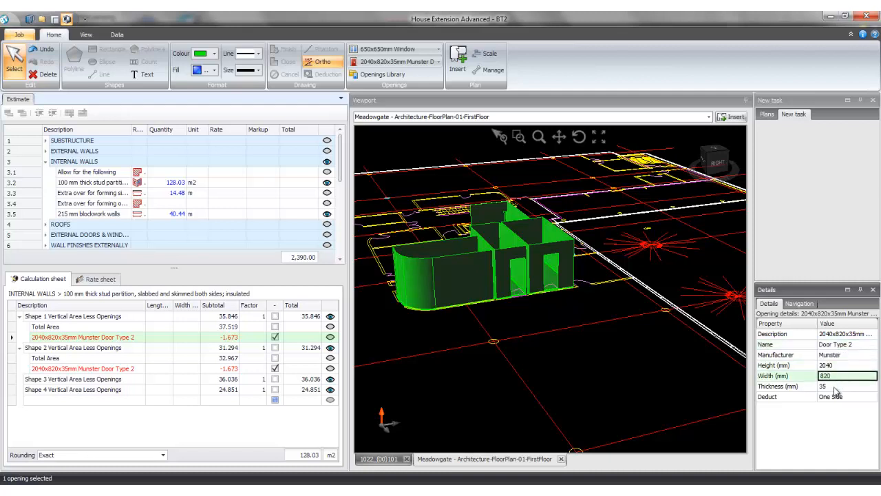
click(839, 389)
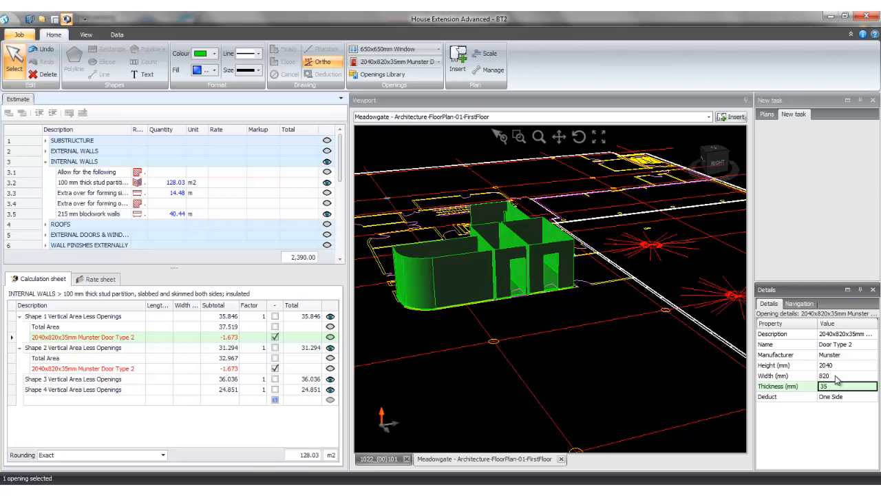
click(834, 377)
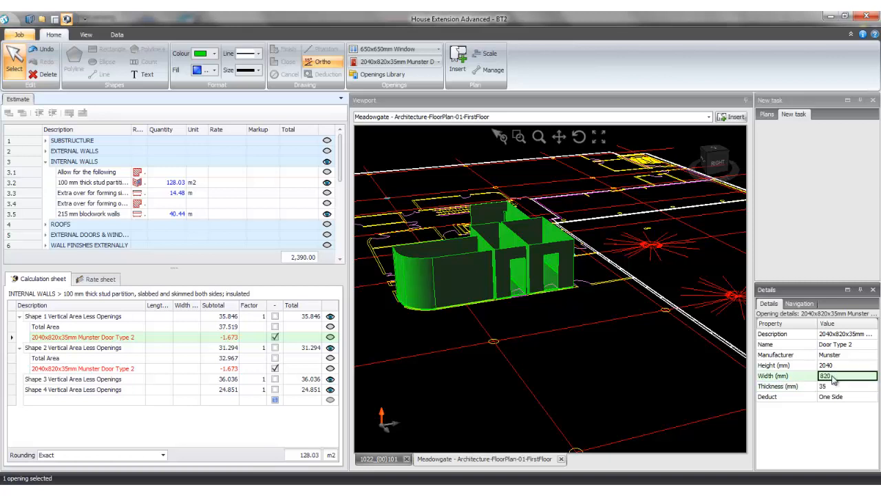
click(833, 376)
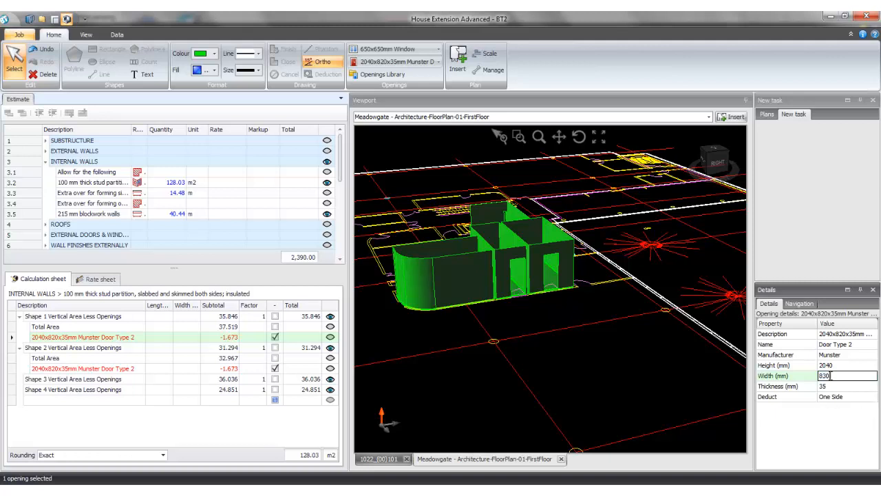
key(Return)
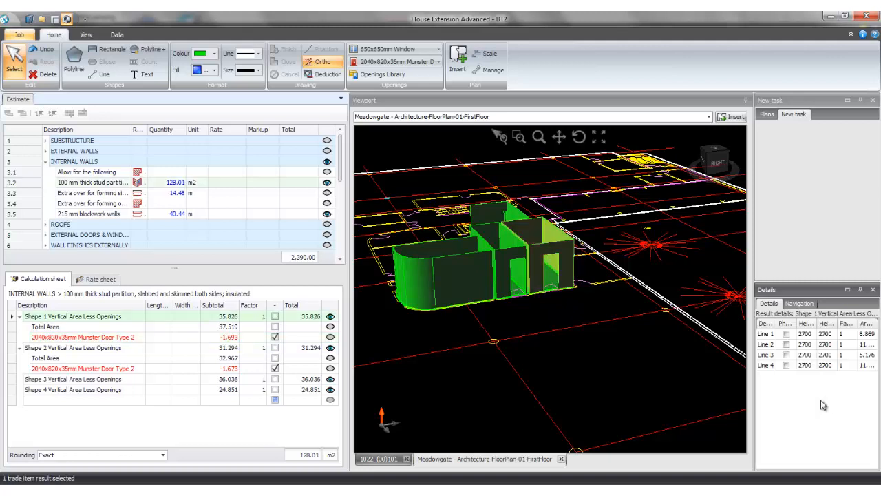
click(121, 339)
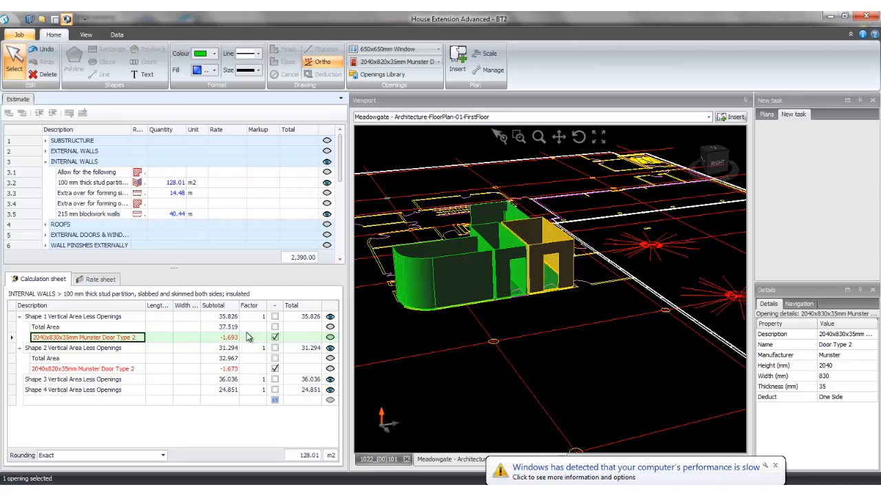
click(775, 467)
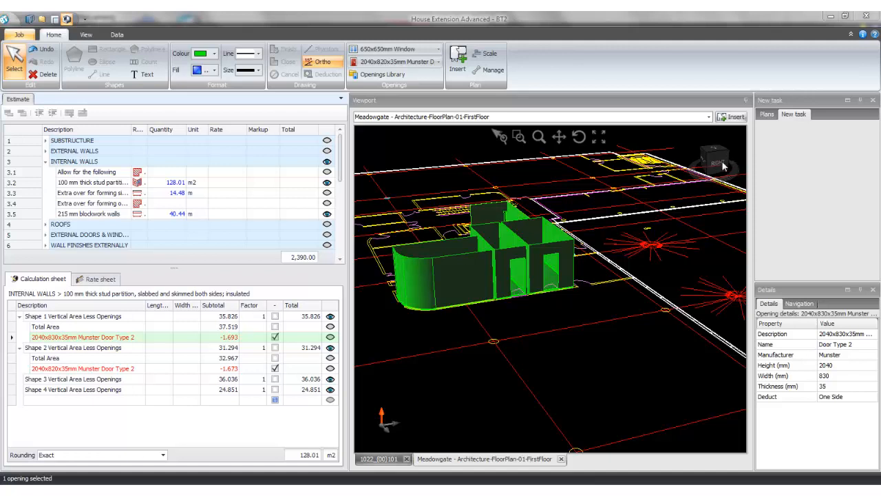
- Return the Meadowgate first-floor plan from 3D to the 2D view around the measured partition walls
click(66, 20)
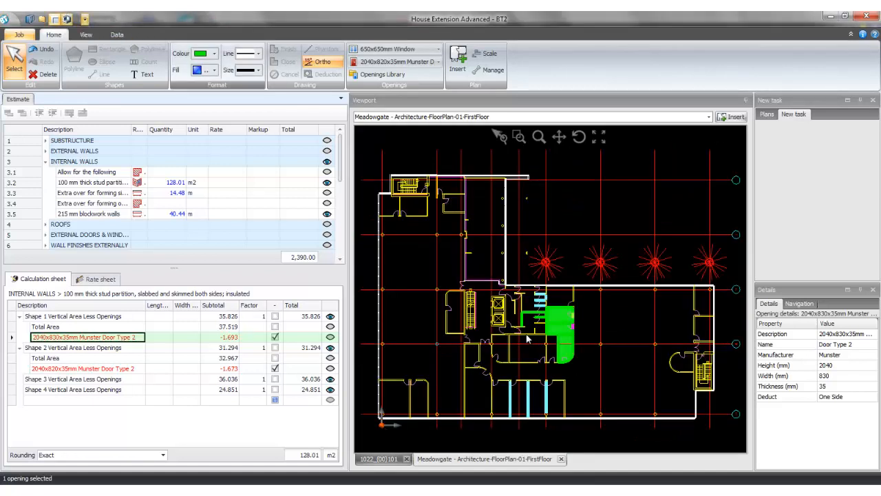
scroll(530, 337, up, 2)
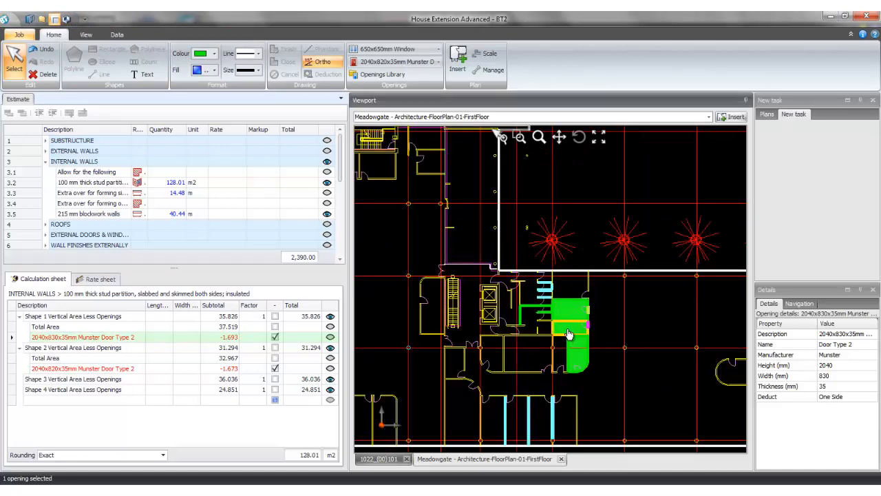
scroll(378, 237, up, 1)
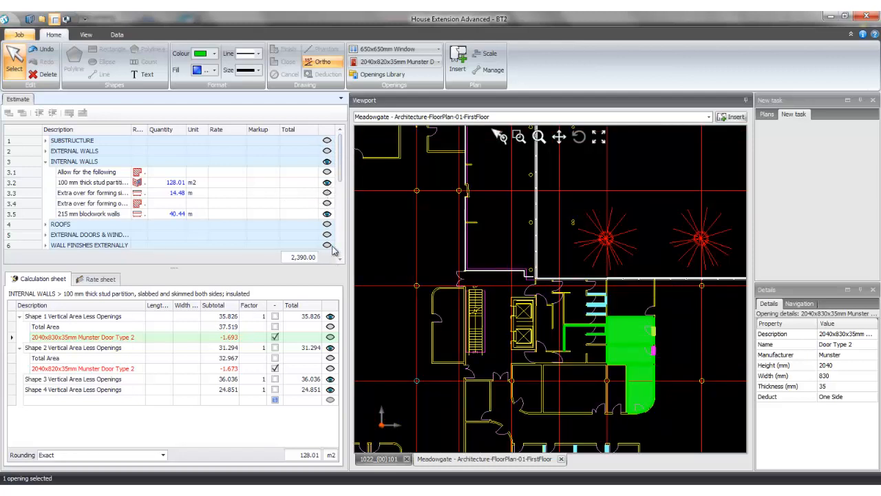
- Toggle the plan visibility of the 100 mm stud partition item and of its Shape 1 and Shape 2 results
click(327, 183)
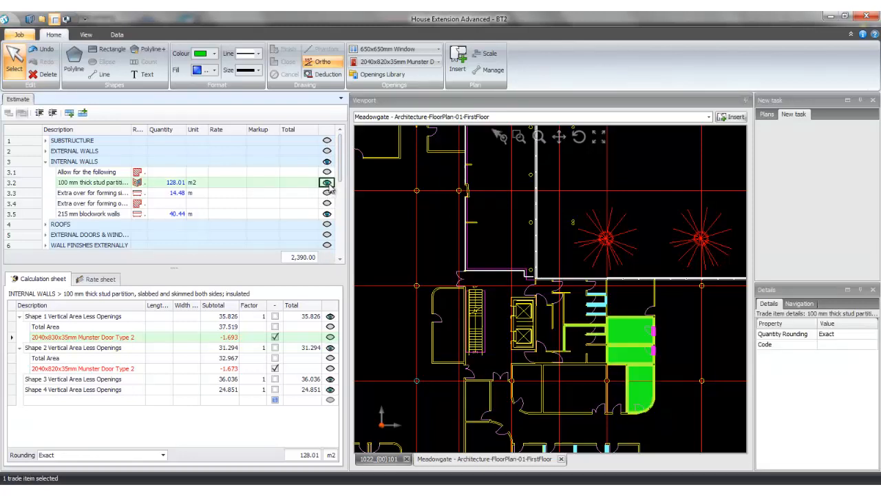
click(327, 182)
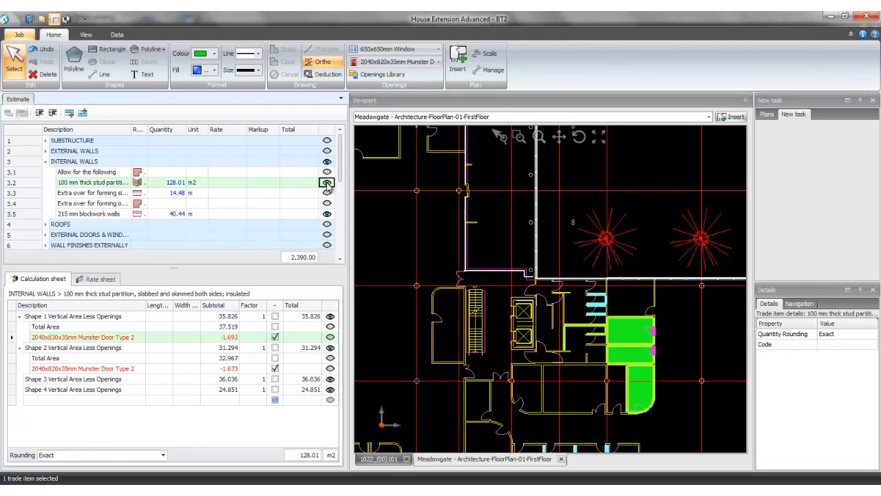
click(331, 318)
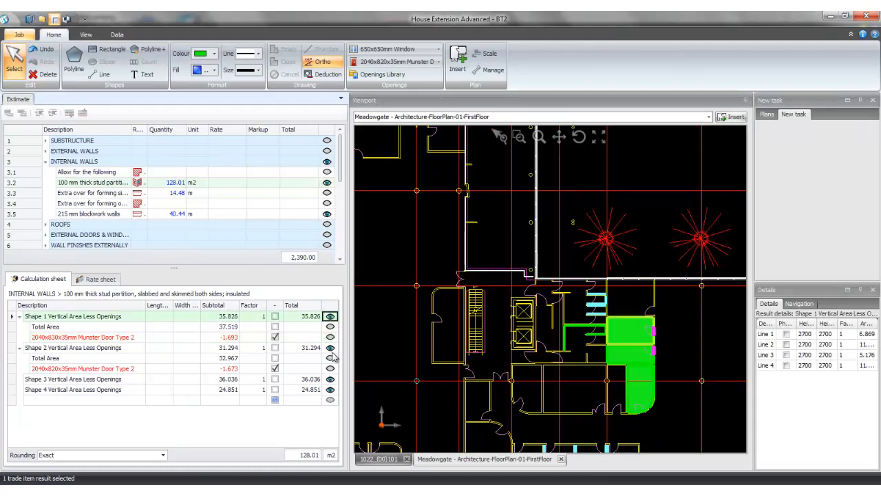
click(330, 348)
click(331, 349)
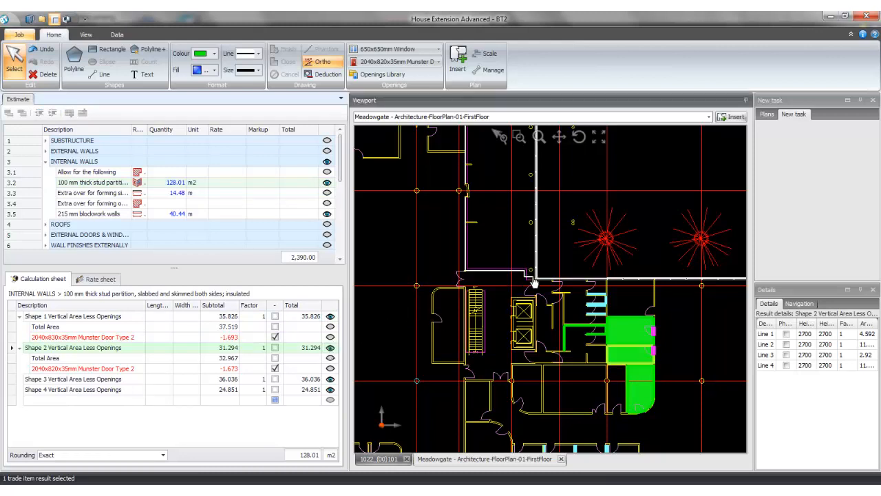
scroll(534, 283, down, 1)
drag(531, 300, 527, 265)
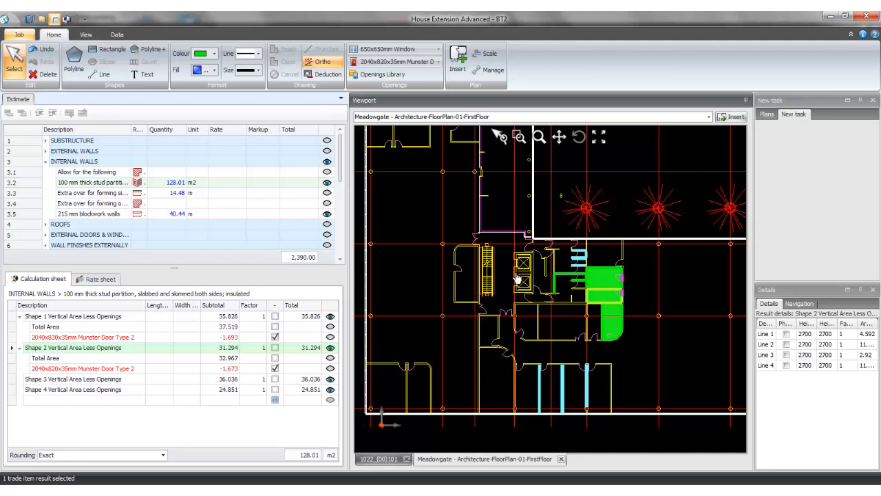
drag(535, 267, 522, 250)
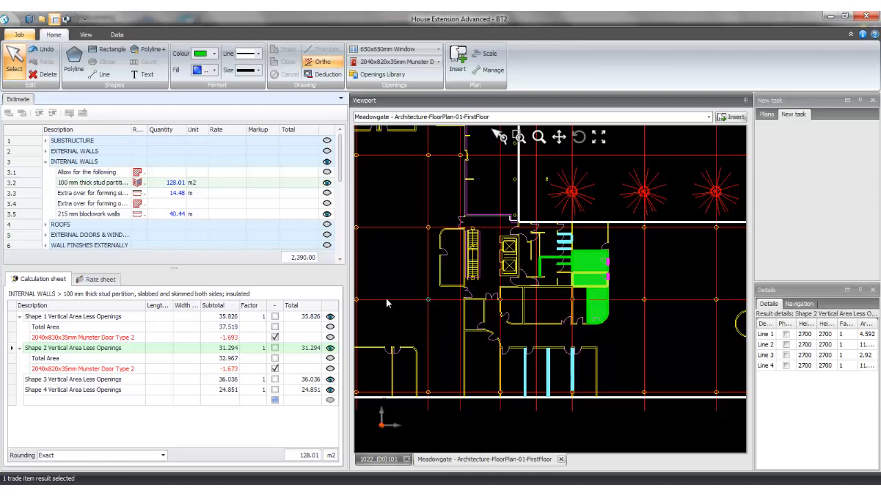
- Select the Shape 1, Shape 3 and Shape 4 calculation rows to locate each measurement on the plan
click(112, 317)
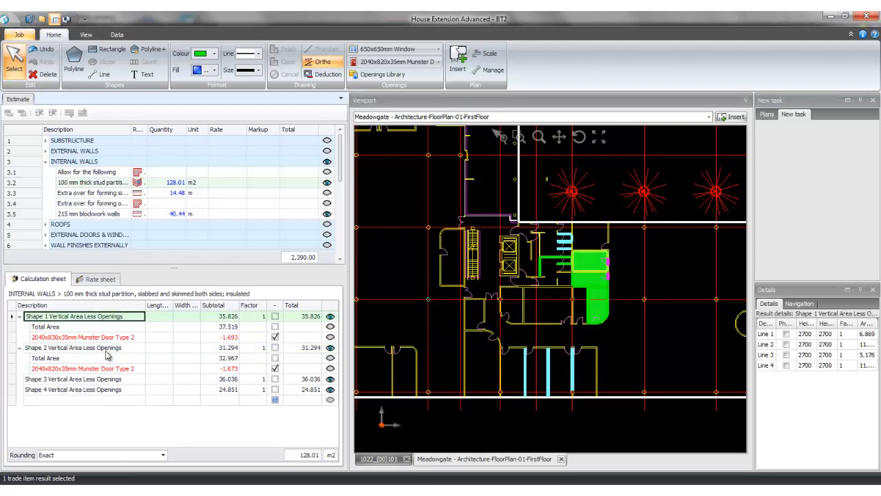
click(107, 391)
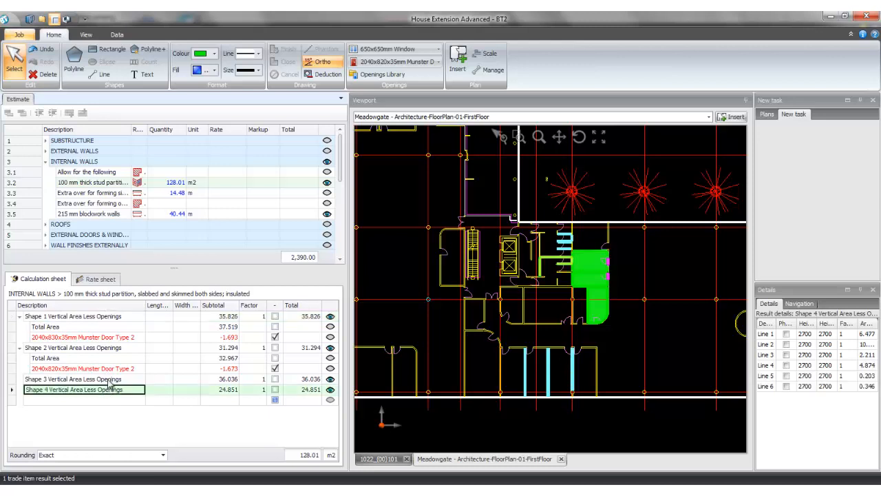
click(111, 380)
click(107, 391)
- Hide the Shape 4 measurement and invert the shape visibility on the plan
click(330, 390)
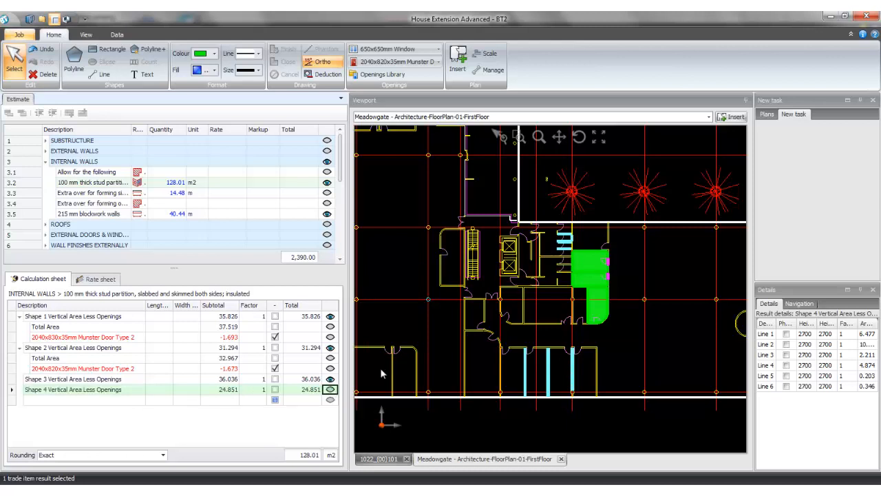
right_click(549, 306)
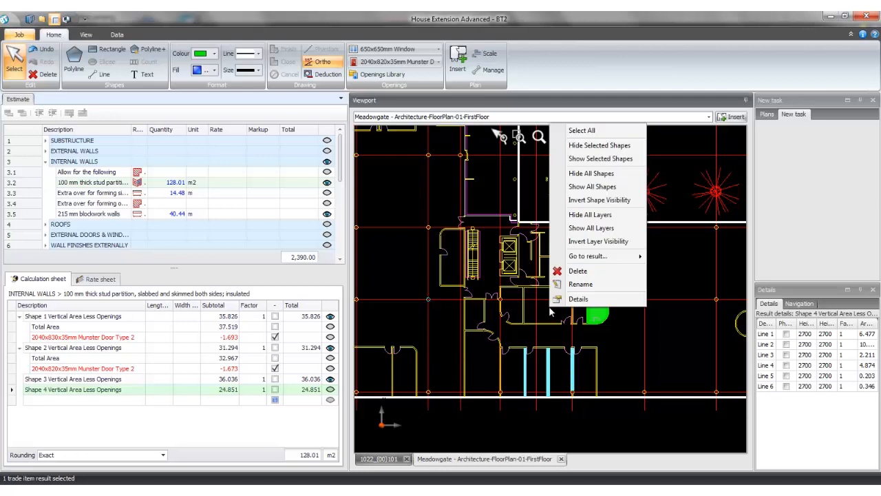
click(600, 201)
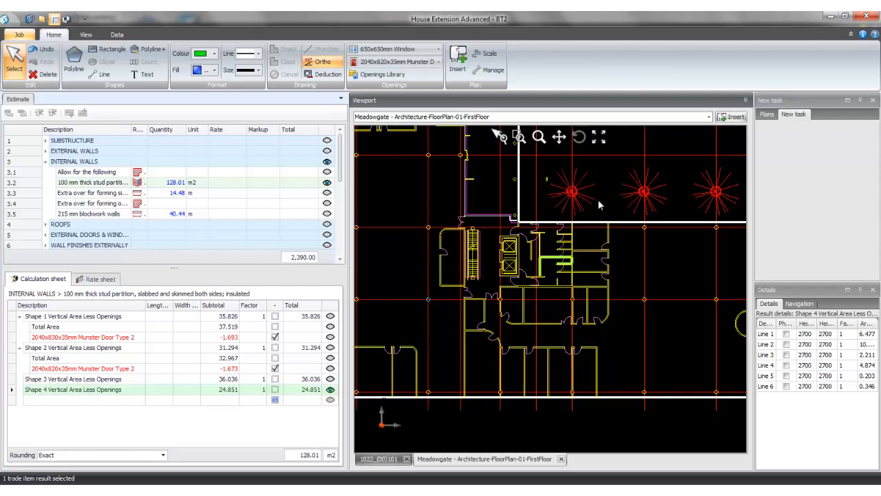
- Apply Show Selected Shapes to Shape 4 and turn on the visibility of Shape 1 and Shape 2
scroll(551, 253, up, 2)
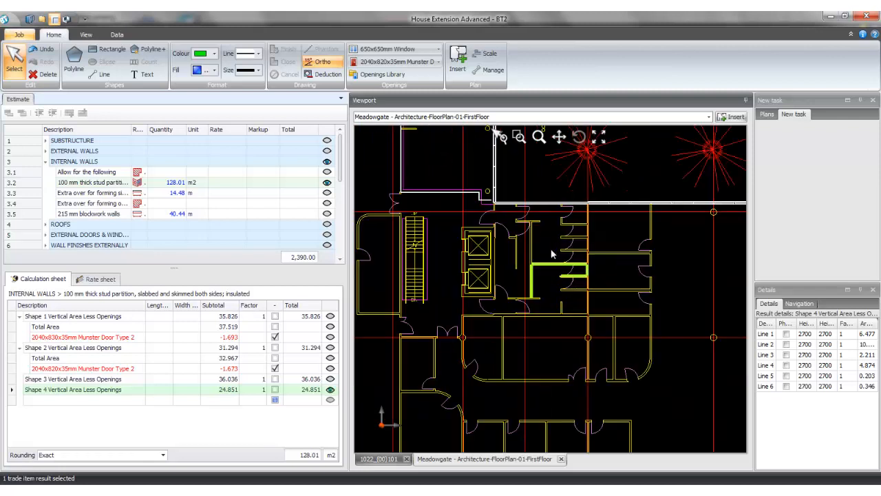
right_click(546, 287)
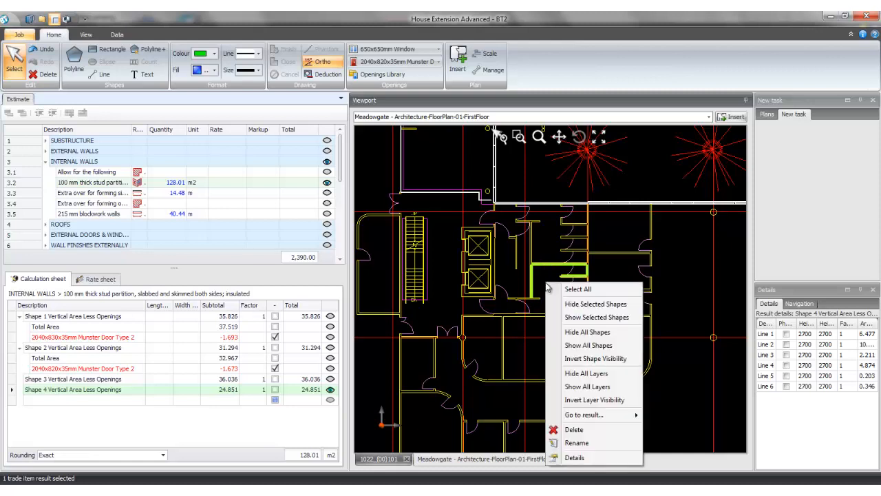
click(597, 322)
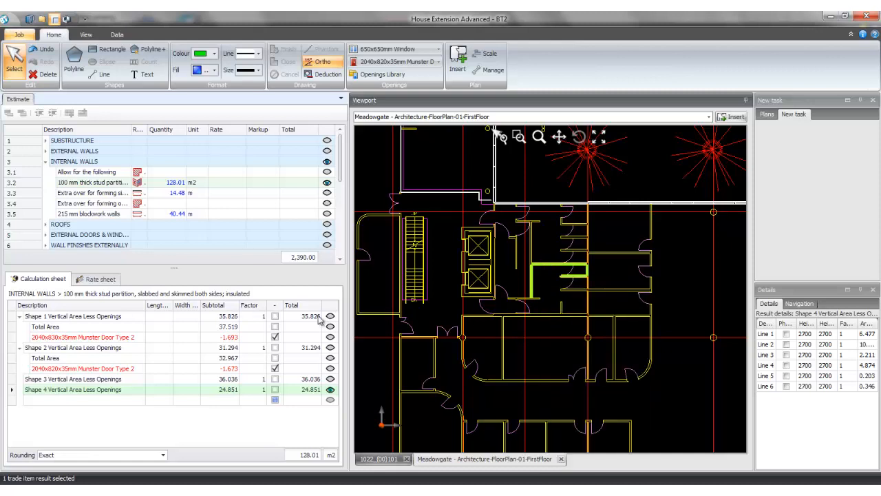
scroll(544, 285, down, 3)
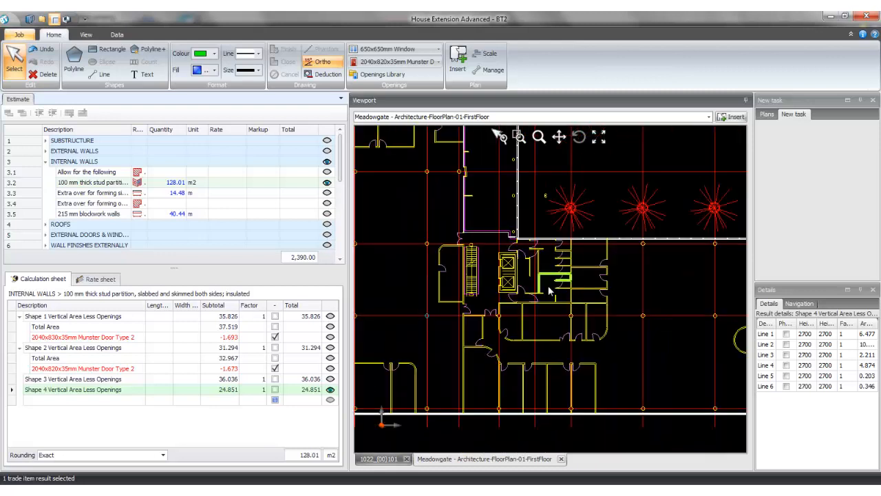
click(332, 318)
click(331, 348)
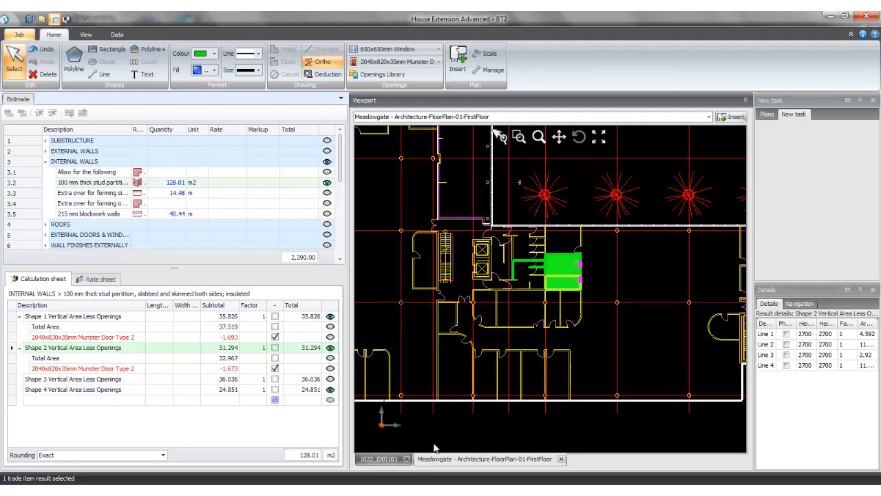
- On plan 1022_(00)101, measure the WC beside the study as a rectangle with an area of about 1.31 for the existing fuse board opening item
click(386, 459)
scroll(569, 297, up, 5)
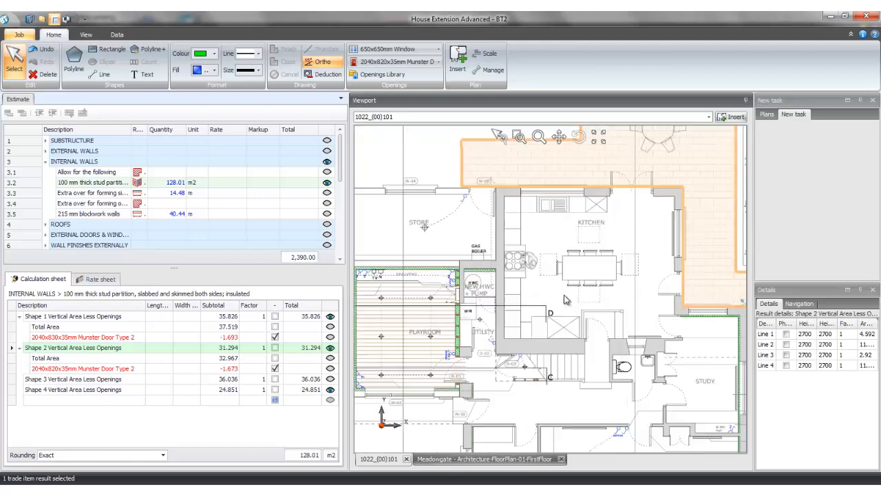
drag(489, 251, 433, 219)
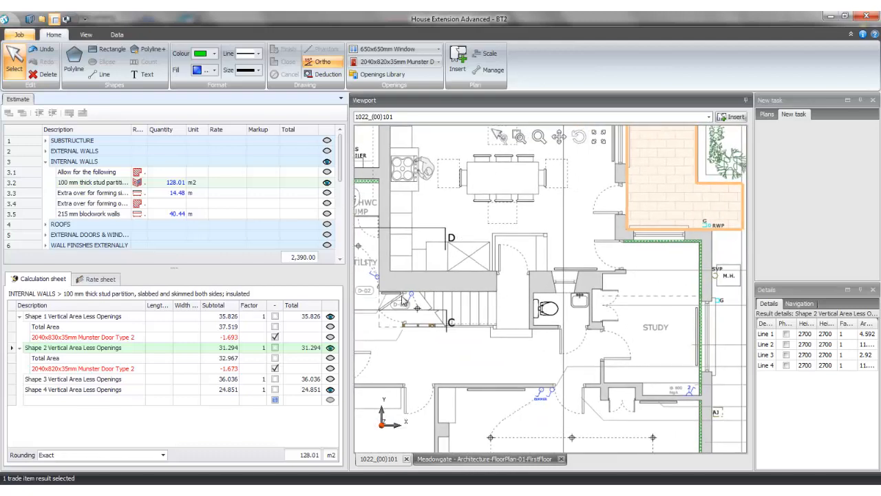
click(164, 204)
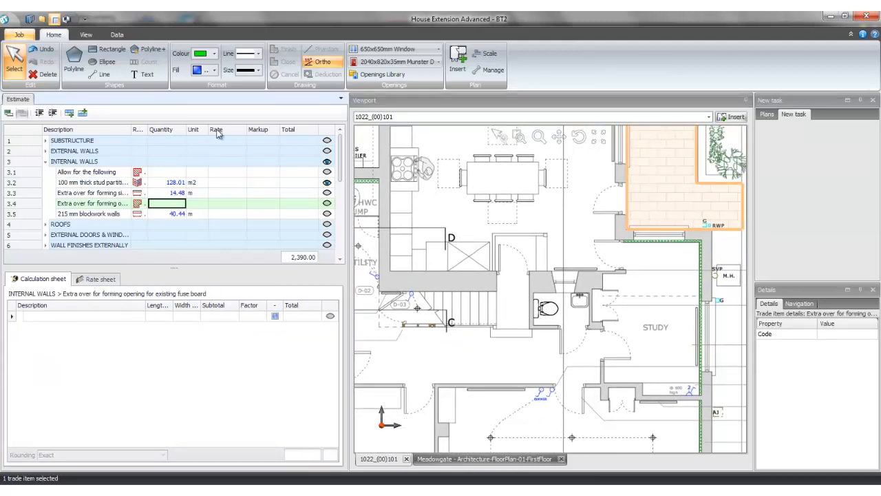
click(101, 53)
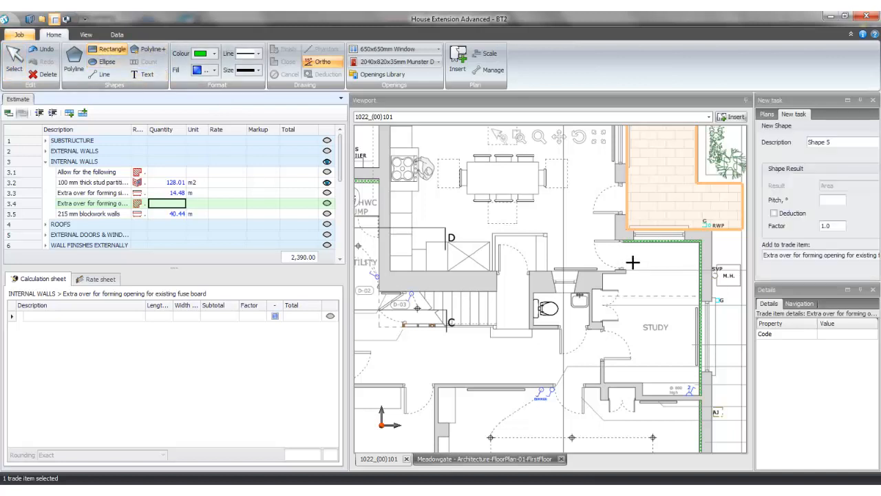
click(535, 293)
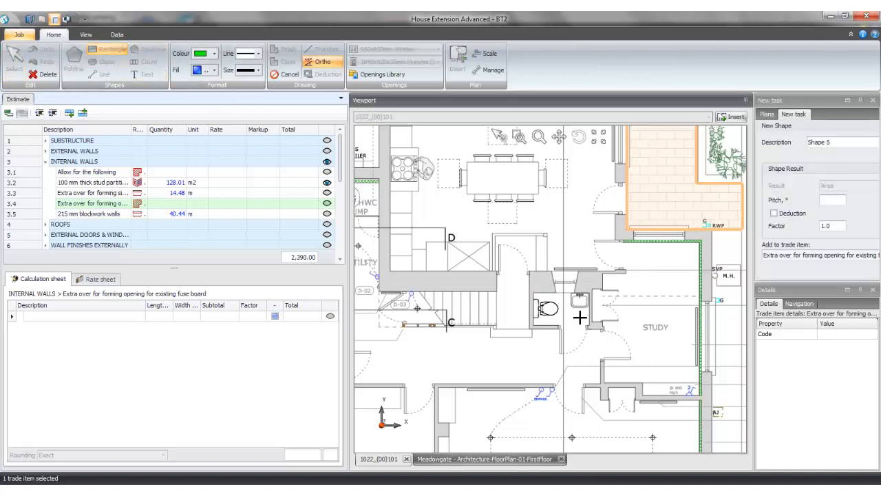
click(587, 327)
scroll(554, 326, down, 3)
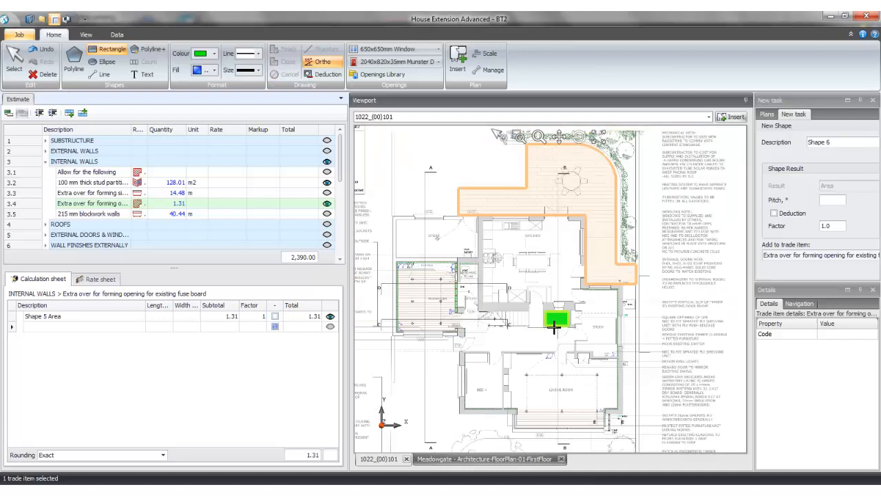
- Select the 100 mm thick stud partition item and hide the orange patio shape on the plan
click(133, 183)
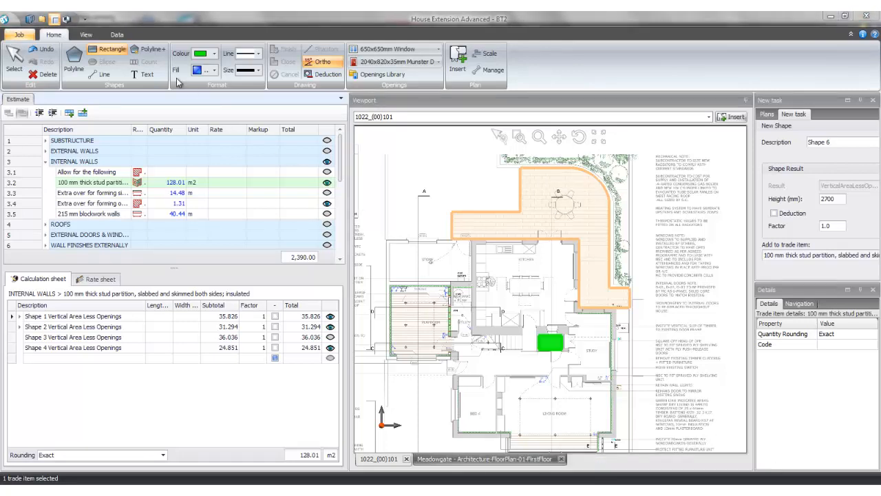
click(86, 35)
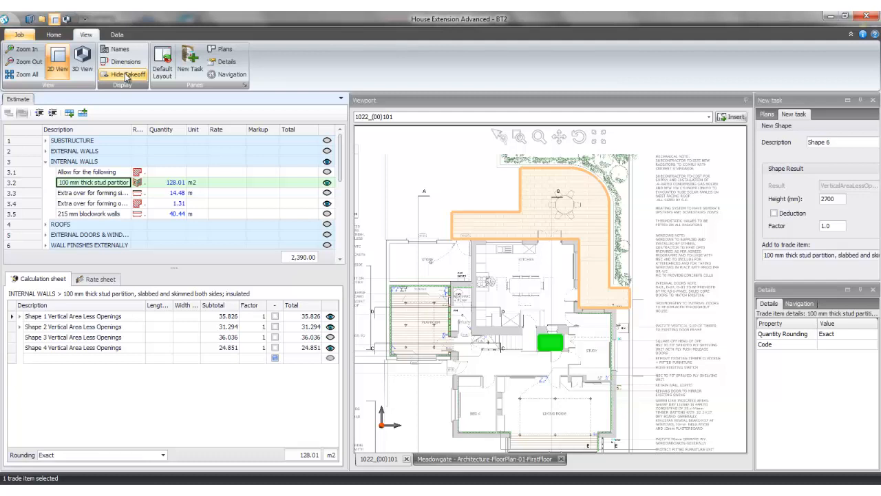
scroll(463, 187, down, 2)
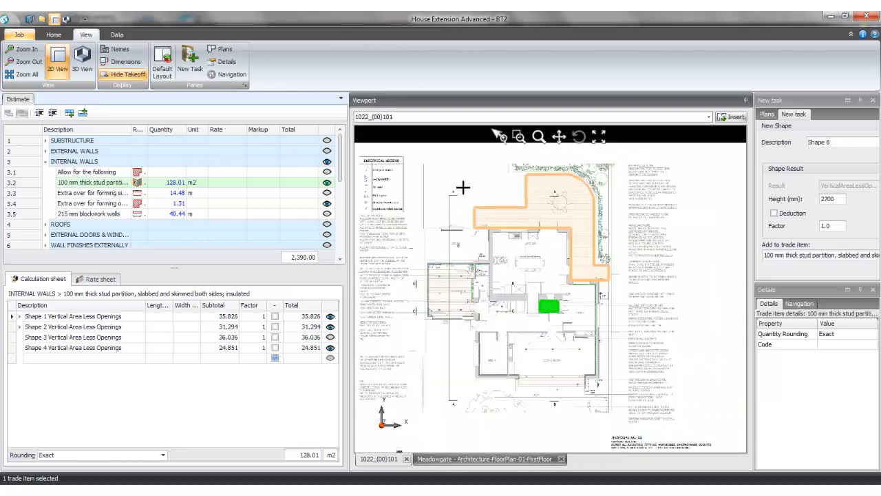
mouse_move(421, 154)
mouse_down()
mouse_move(633, 298)
mouse_move(641, 292)
mouse_up()
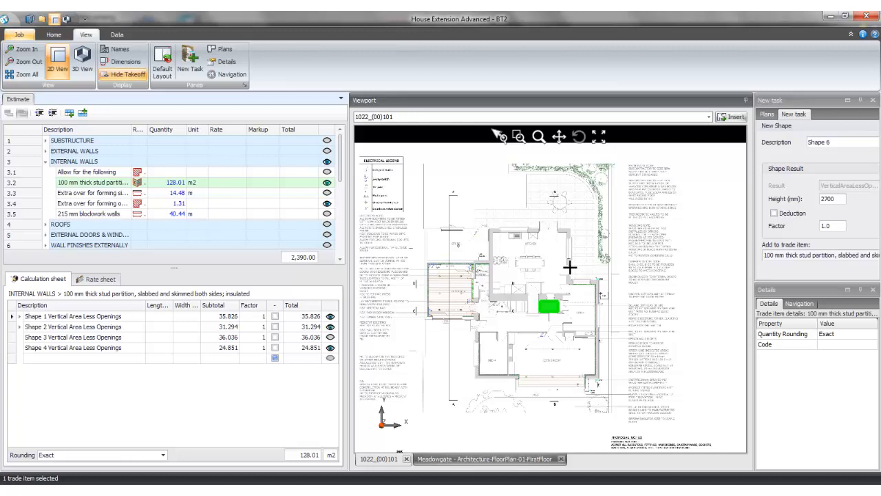
- Try Show Selected Shapes and apply Show All Shapes to restore the patio on the plan
right_click(535, 253)
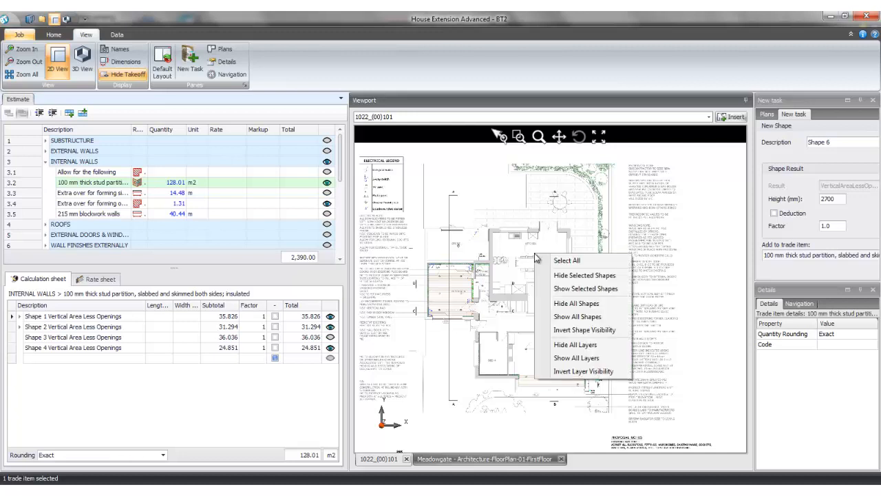
click(569, 289)
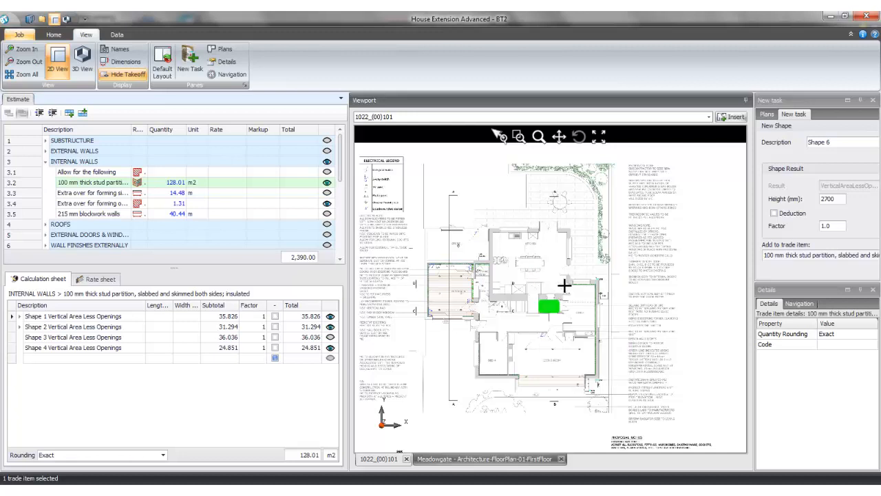
right_click(542, 267)
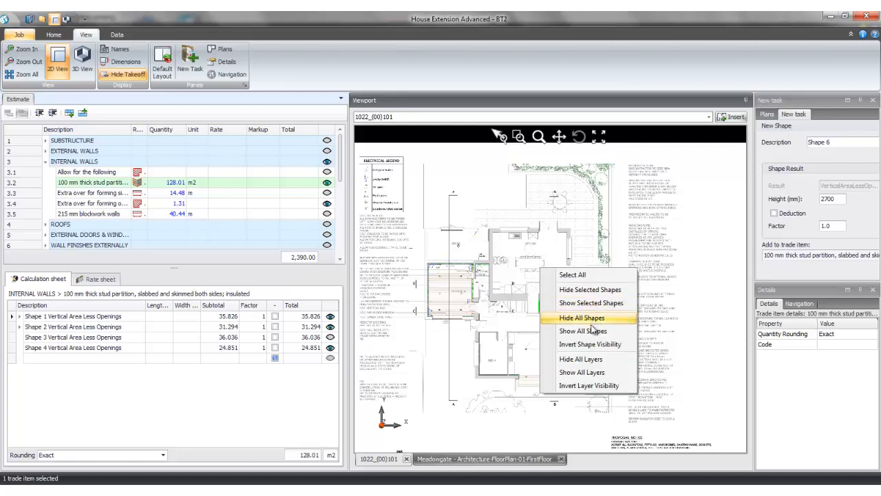
click(590, 331)
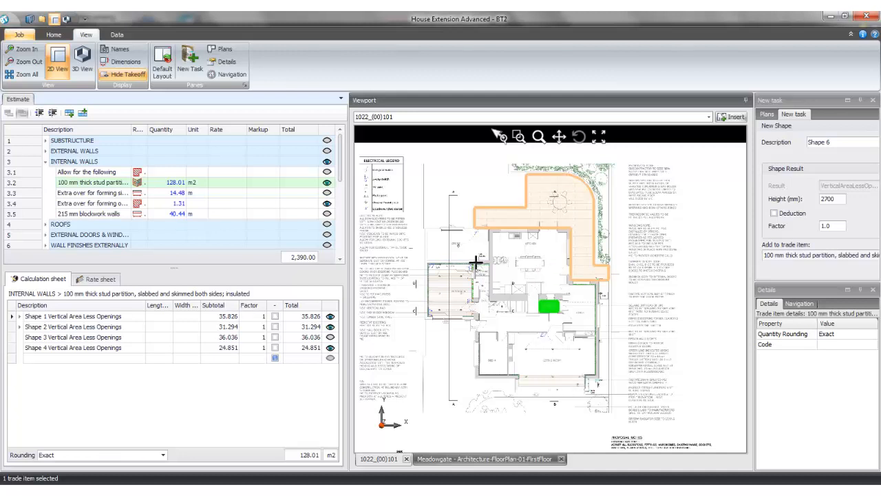
- Select the existing fuse board opening item and zoom to its measured shape on the plan
scroll(468, 266, up, 1)
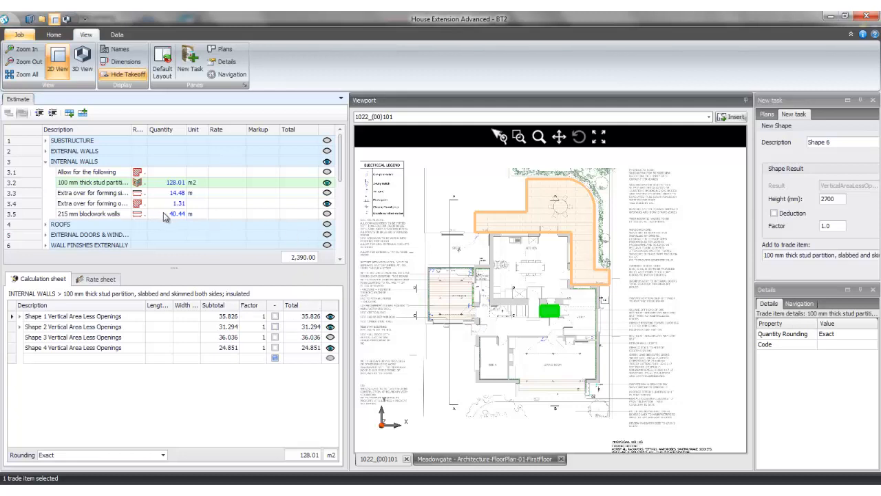
click(98, 204)
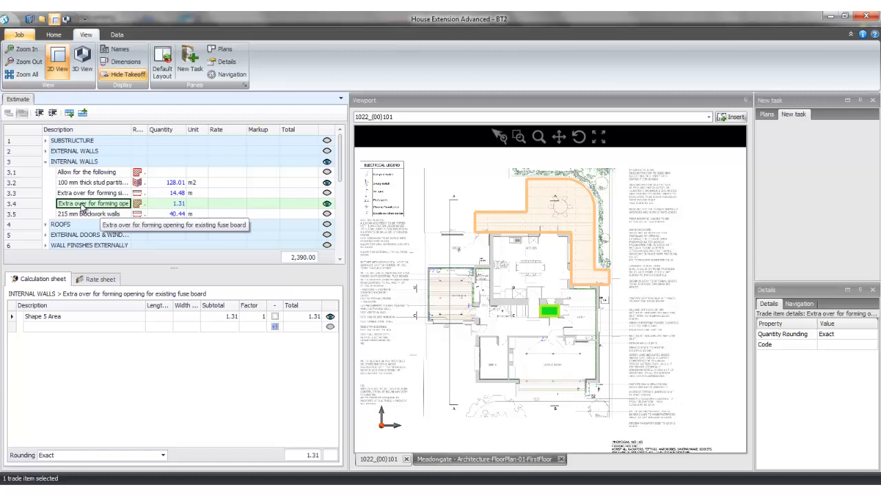
click(535, 261)
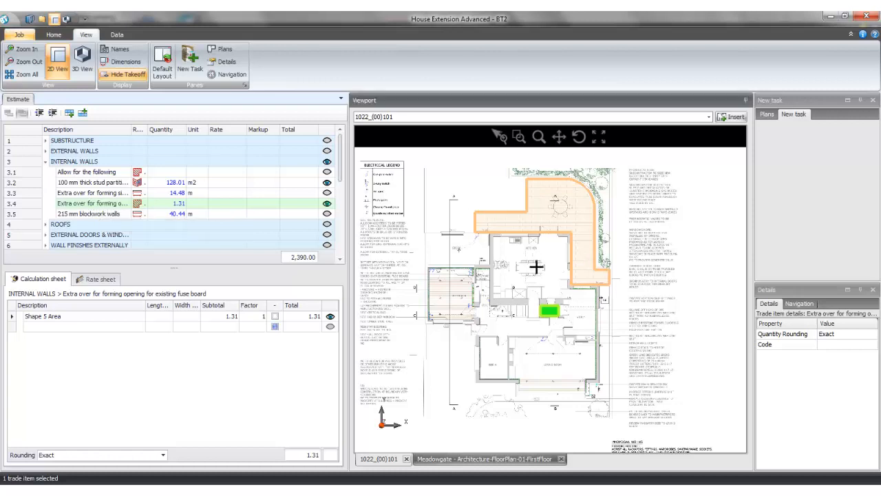
click(499, 136)
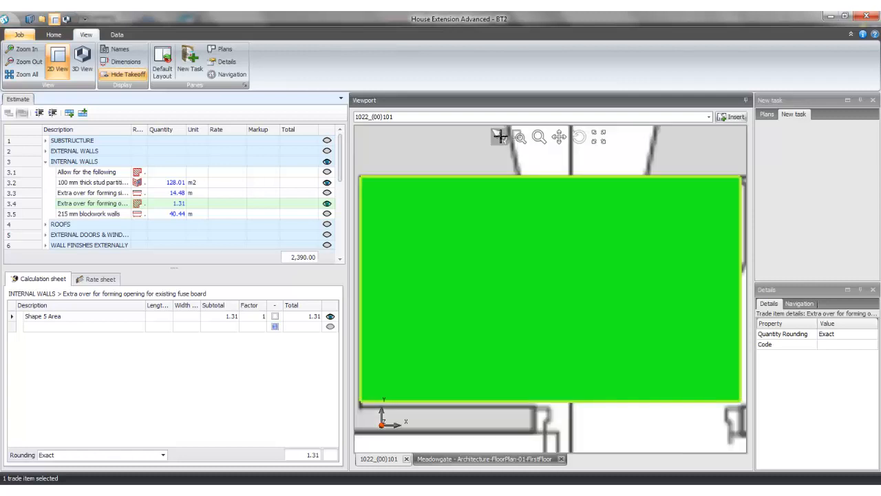
scroll(549, 235, down, 5)
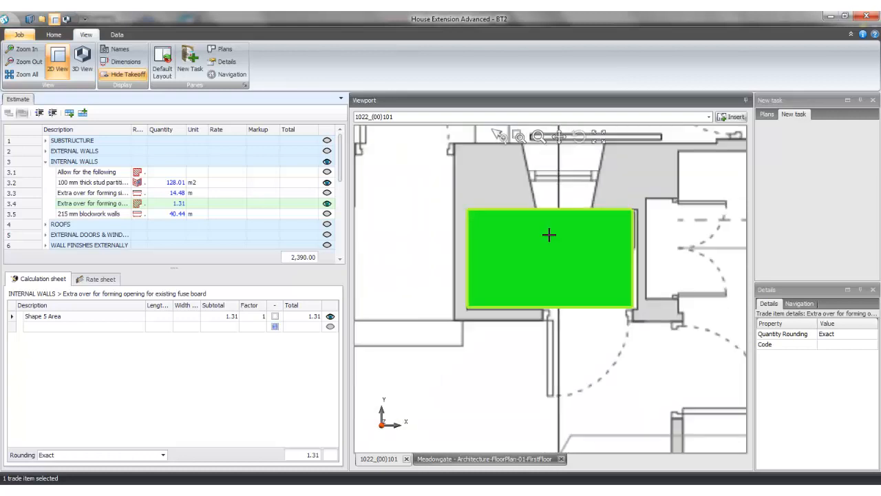
drag(549, 235, 545, 289)
scroll(546, 289, down, 6)
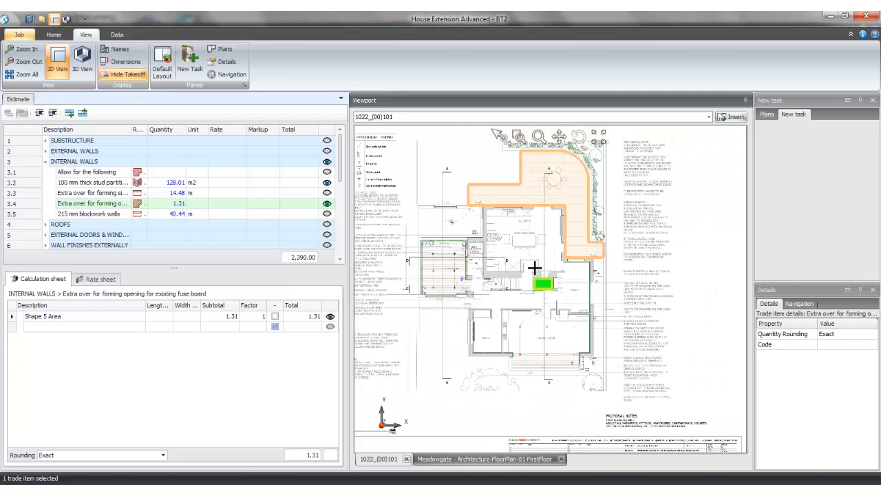
- Try zooming to the 100 mm thick stud partition item and its Shape 1 result on the current plan
click(124, 183)
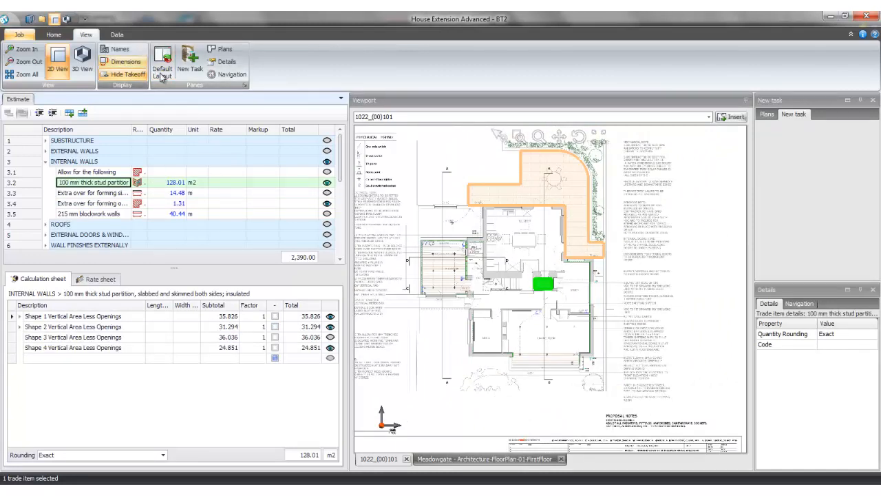
click(501, 136)
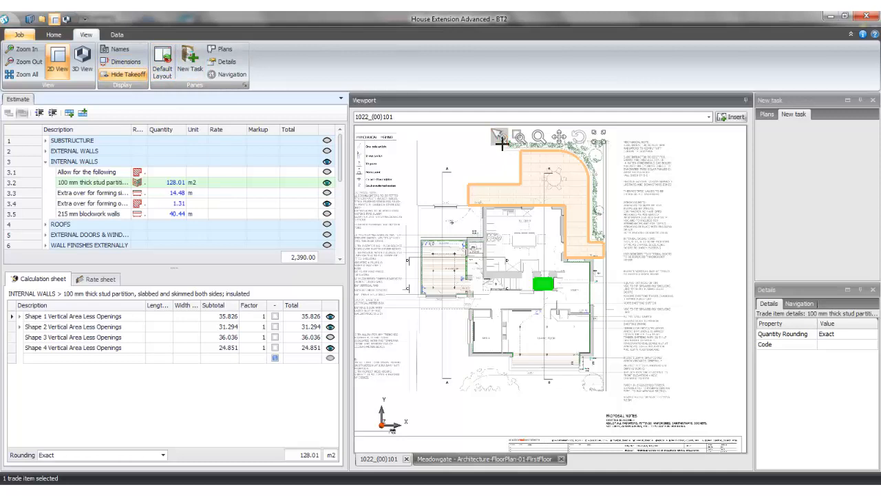
click(92, 318)
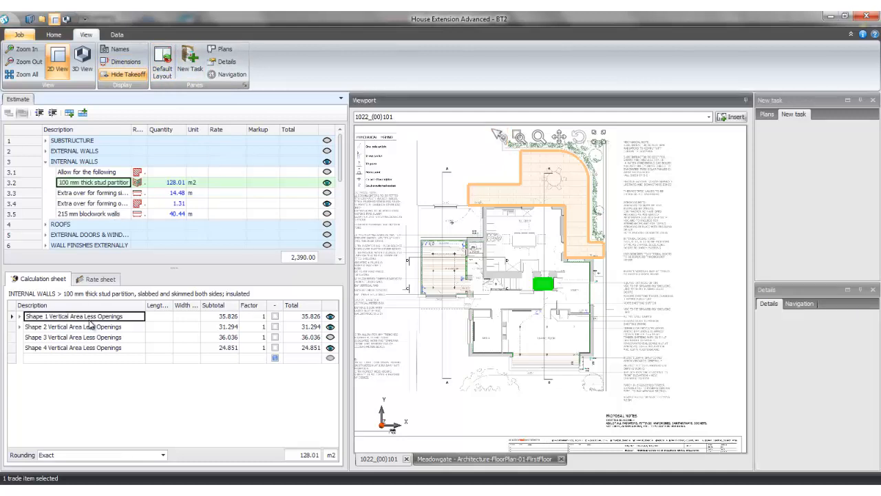
click(499, 136)
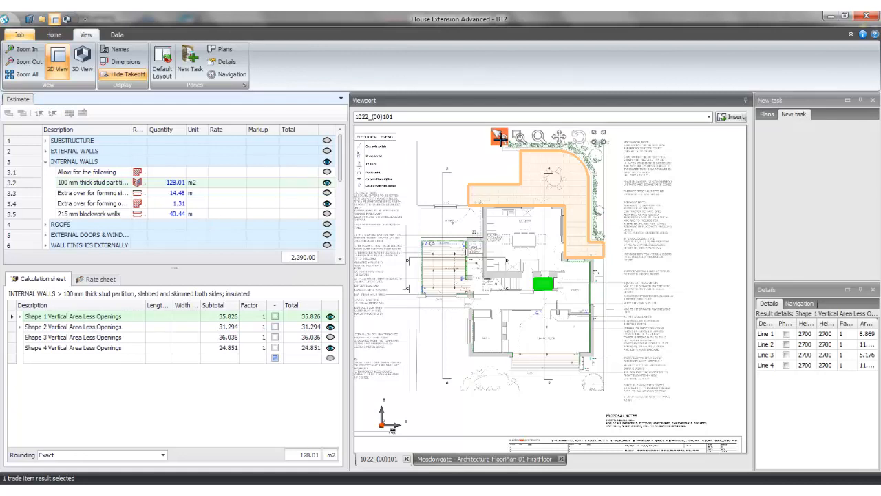
- Zoom to the fuse board opening measurement again and examine the rooms around it on the plan
click(114, 194)
click(109, 204)
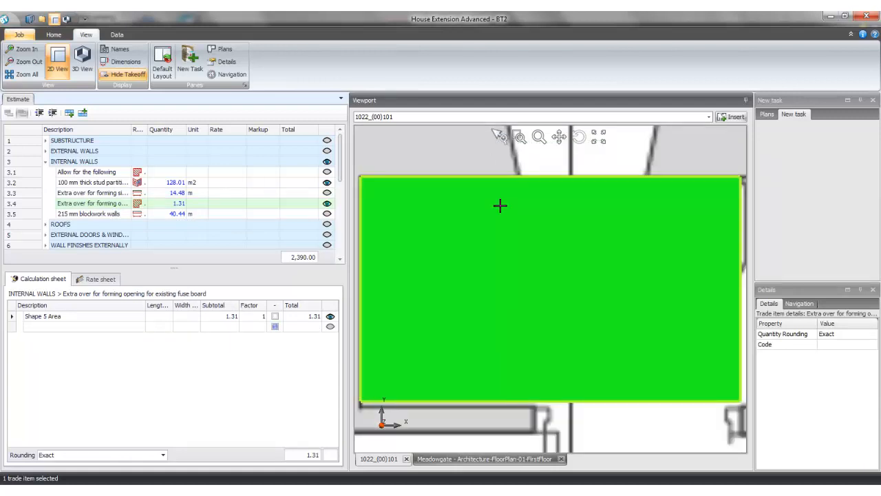
scroll(501, 204, down, 3)
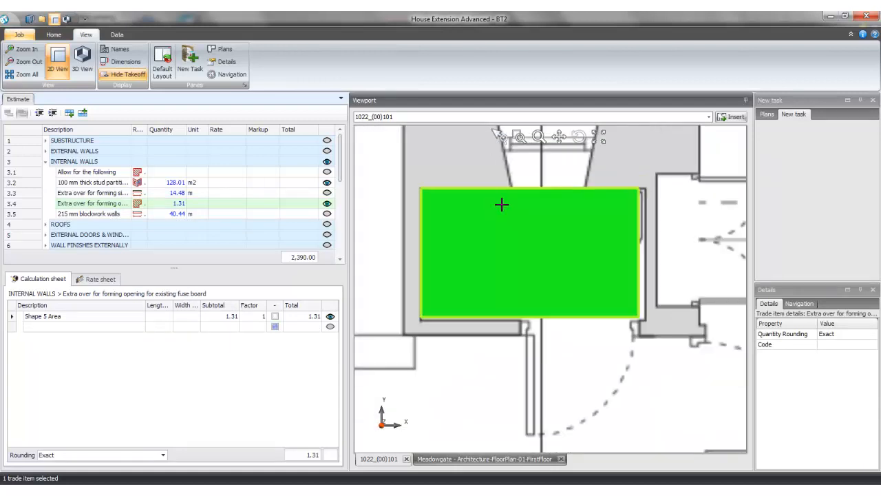
scroll(500, 204, down, 2)
drag(500, 204, 520, 232)
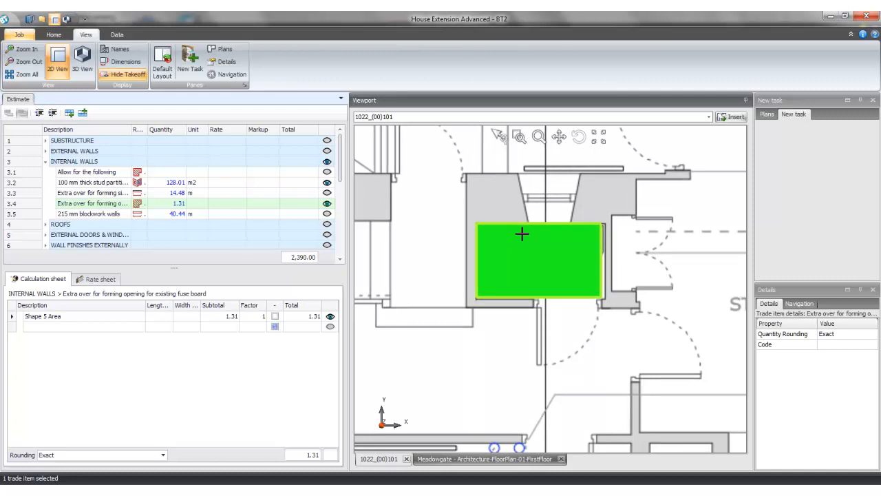
scroll(520, 232, down, 3)
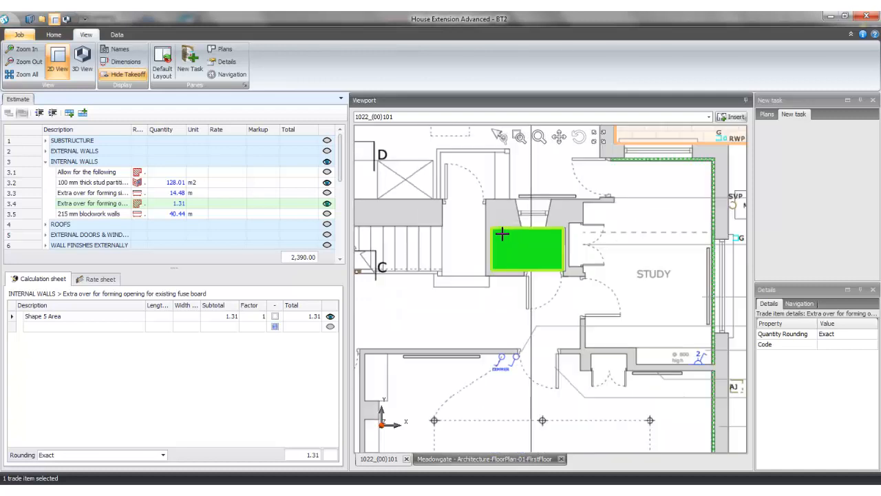
scroll(501, 234, down, 1)
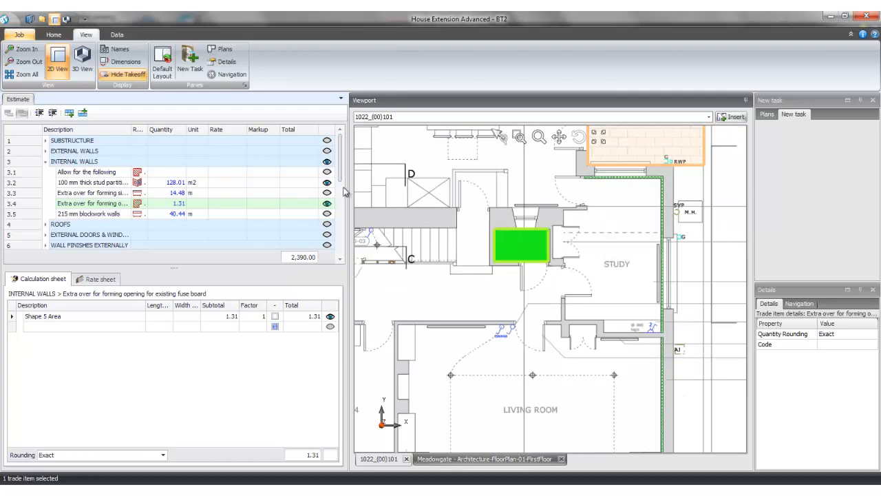
- Collapse the INTERNAL WALLS, SITEWORKS and Main Heading sections of the estimate and select the empty row below them
scroll(344, 188, down, 2)
scroll(345, 184, up, 2)
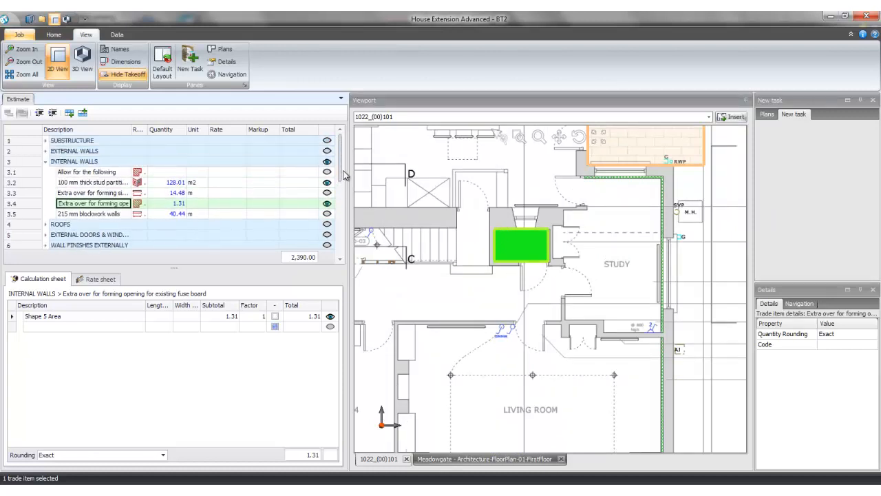
click(46, 161)
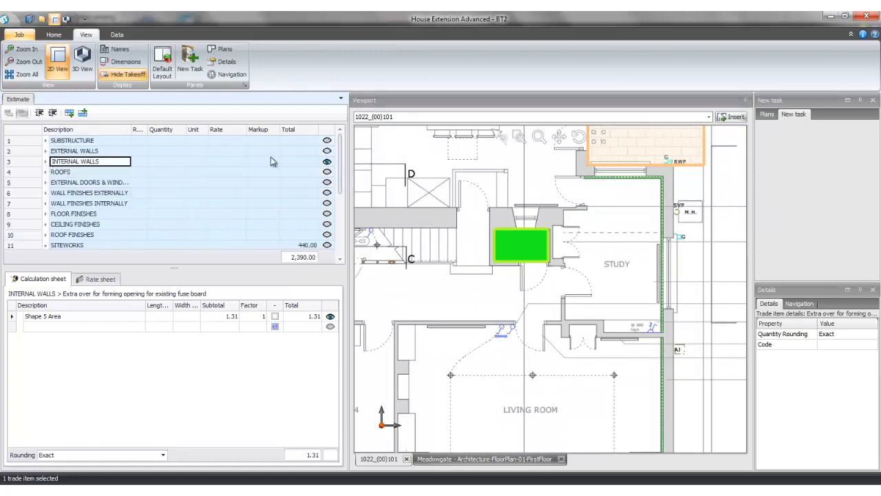
drag(342, 162, 339, 215)
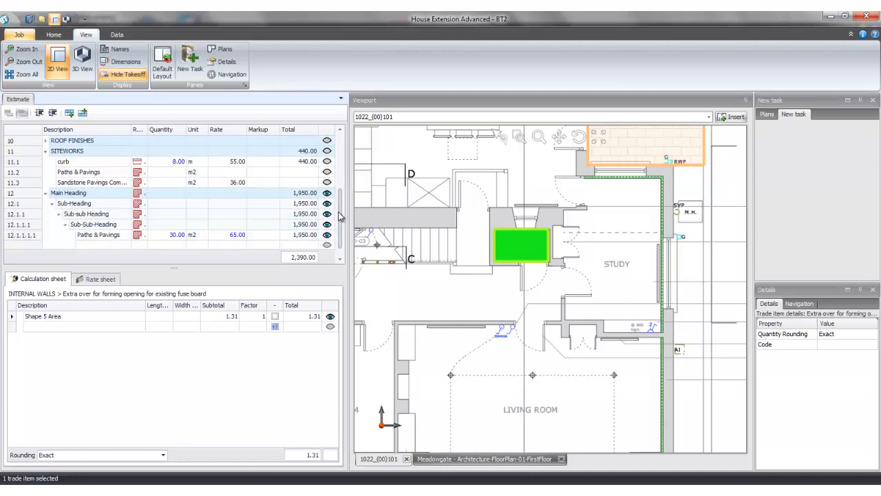
click(47, 152)
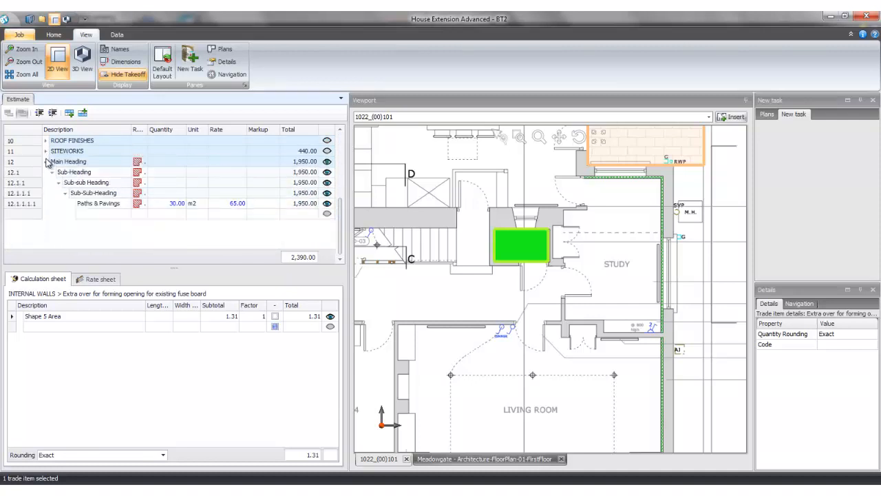
click(46, 162)
click(50, 173)
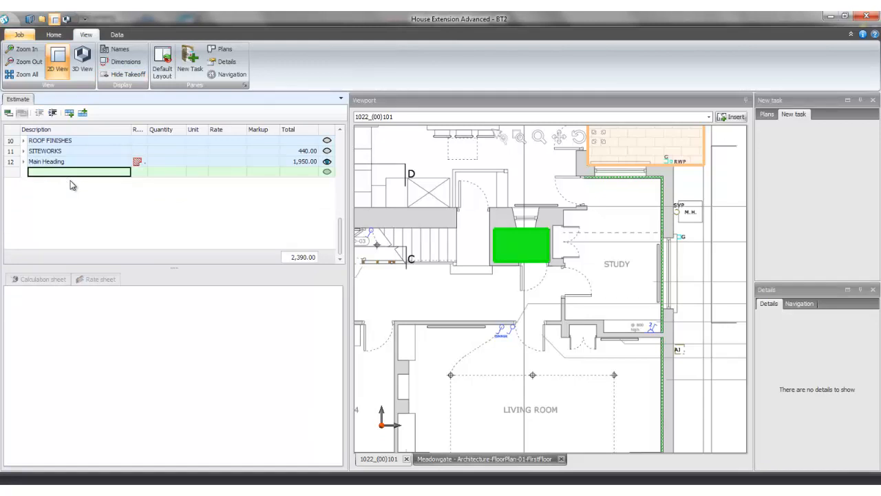
- Switch to BIM Reader, load the recent model A_55720_BLDG 2.dwfx and show it in Design Review
click(115, 35)
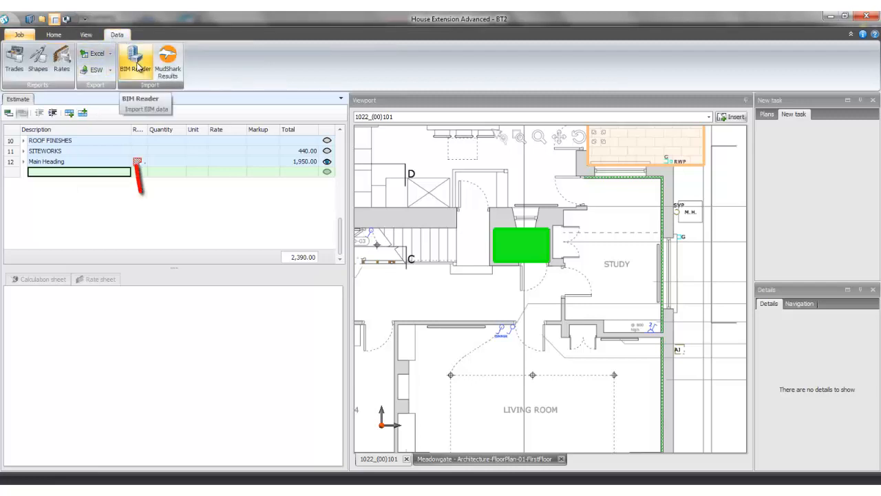
click(136, 68)
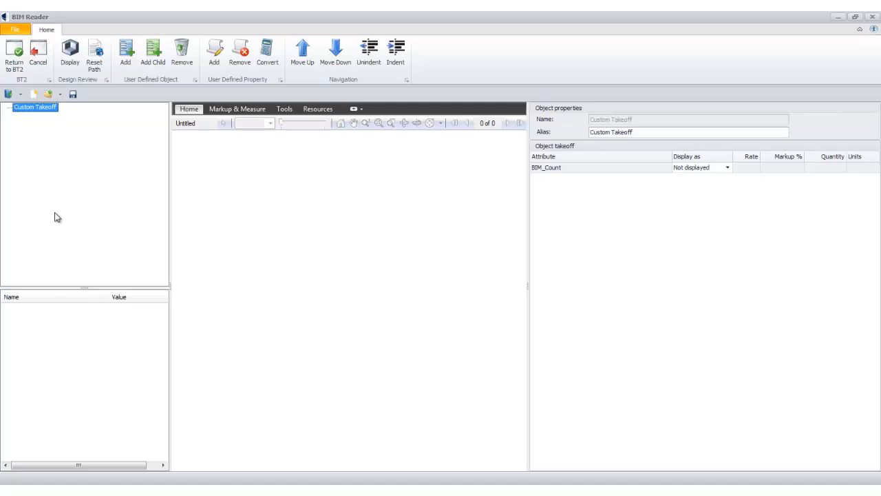
click(20, 94)
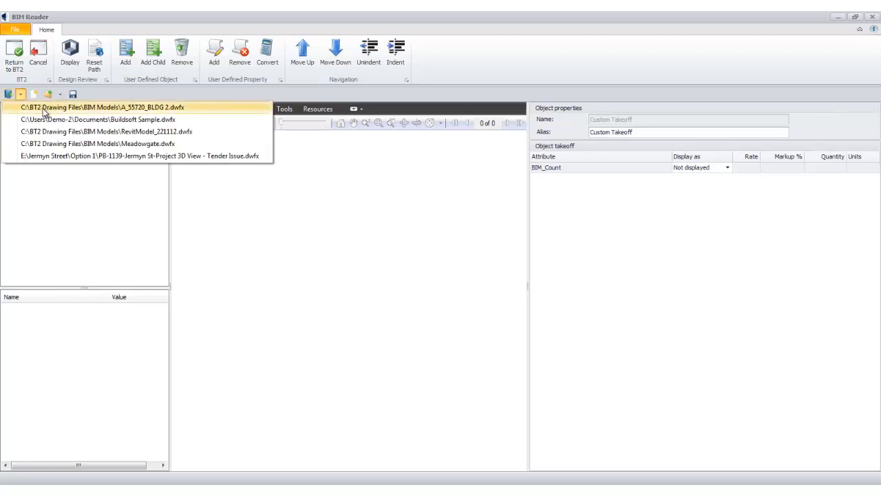
click(43, 108)
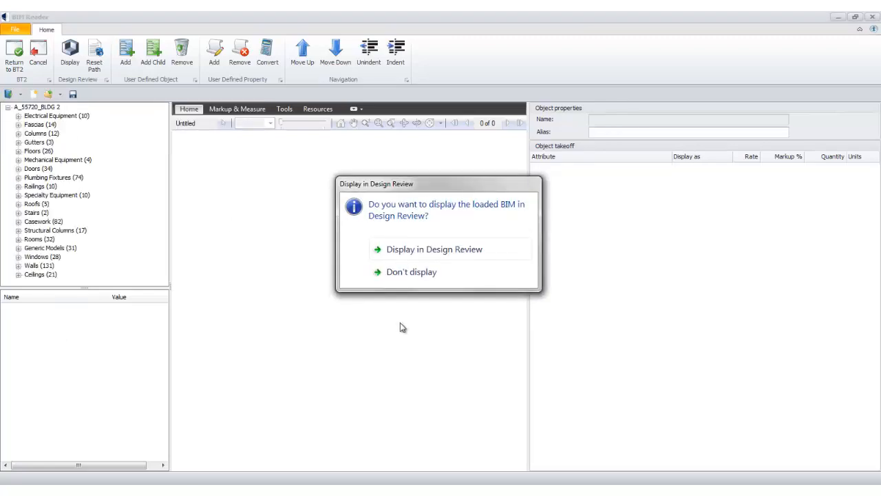
click(405, 250)
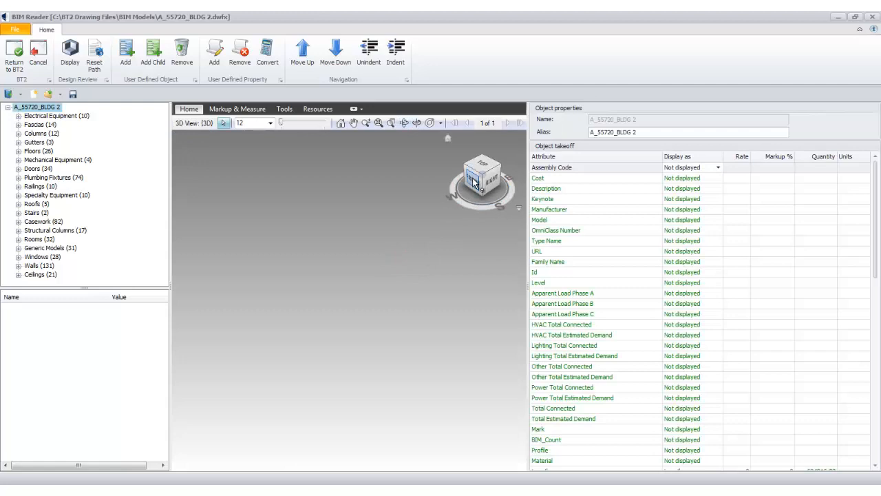
- View the building from the front and from a raised corner, and examine the whole model's takeoff attributes down to length, area and volume
click(473, 182)
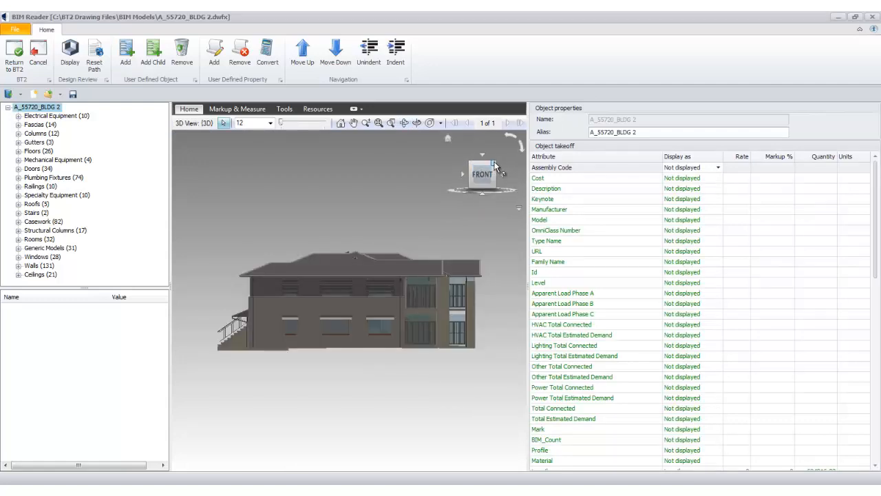
mouse_move(494, 168)
mouse_down()
mouse_move(207, 157)
mouse_move(356, 164)
mouse_move(411, 141)
mouse_move(442, 201)
mouse_move(467, 167)
mouse_up()
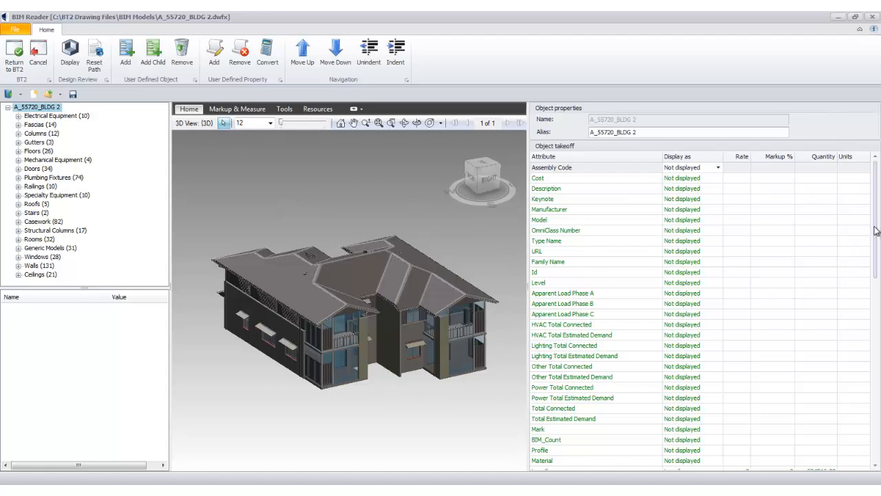
drag(876, 232, 878, 321)
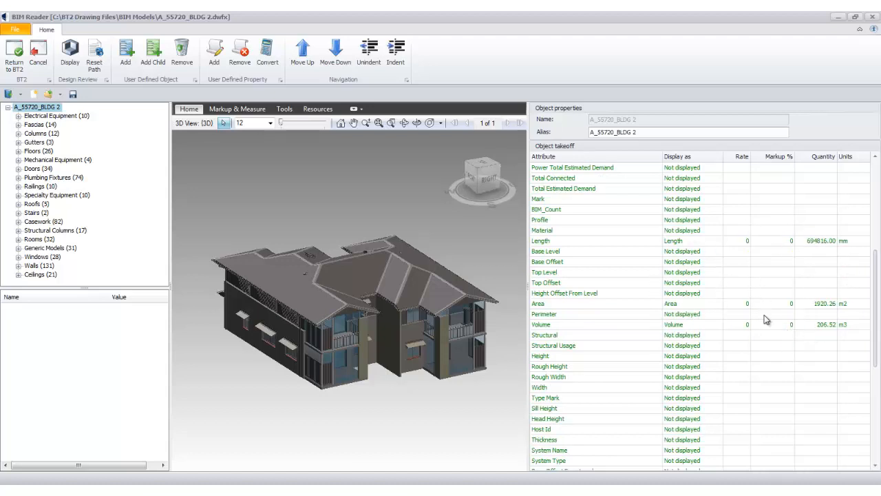
- Convert the Length quantity of the Walls category from millimetres to metres
click(31, 266)
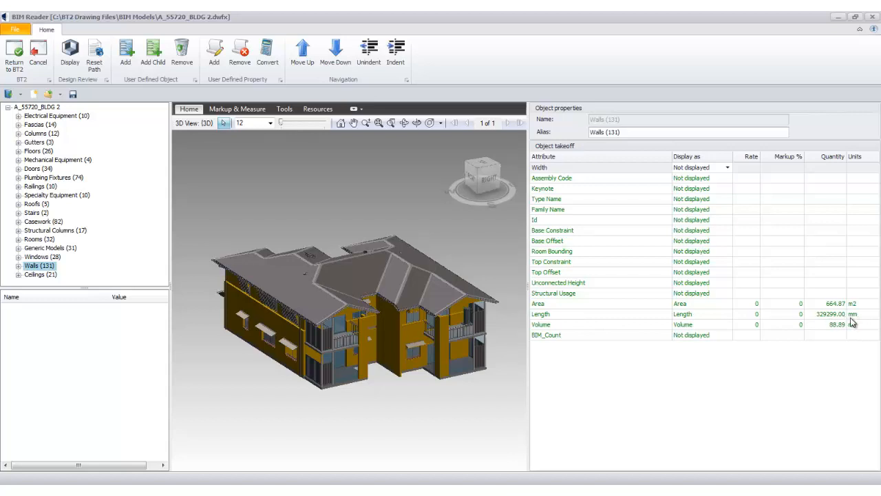
click(571, 315)
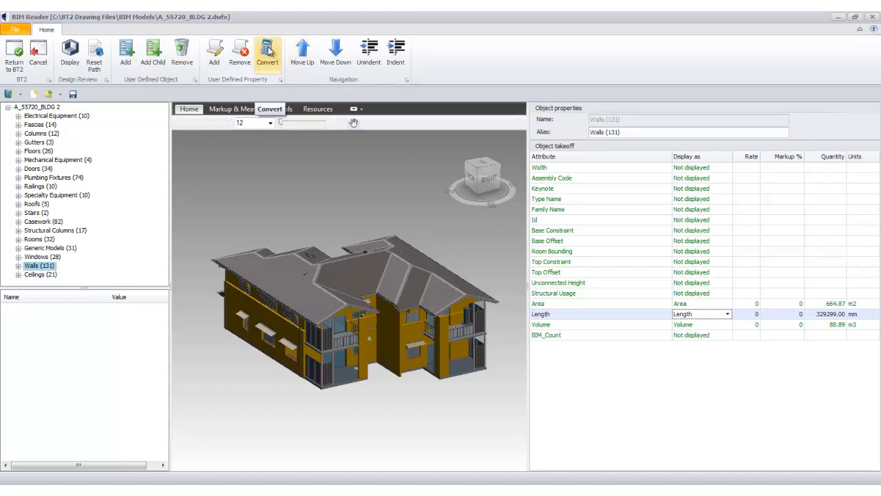
click(268, 53)
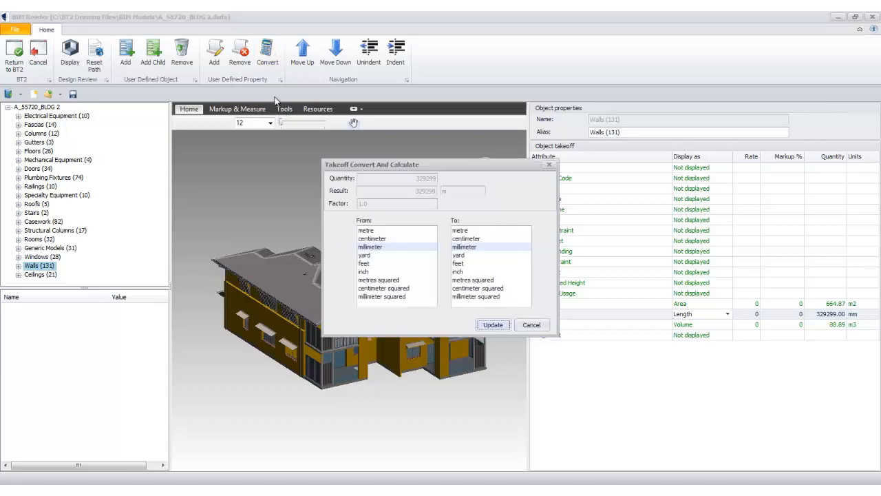
click(461, 231)
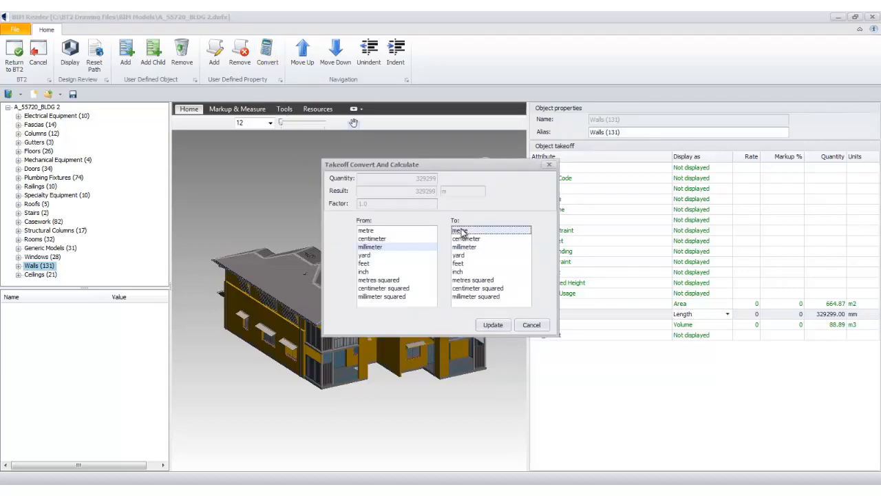
click(495, 325)
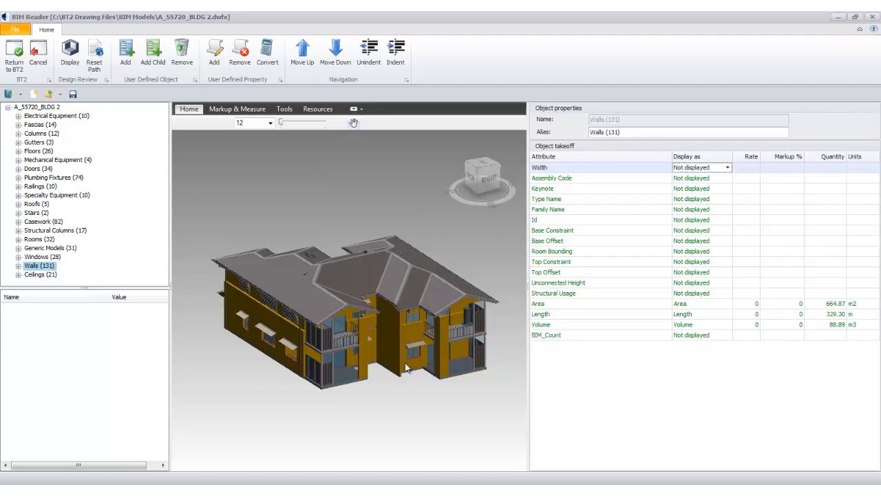
- Expand the Walls category and compare the takeoff quantities of its Basic Wall group with those of all walls
click(19, 265)
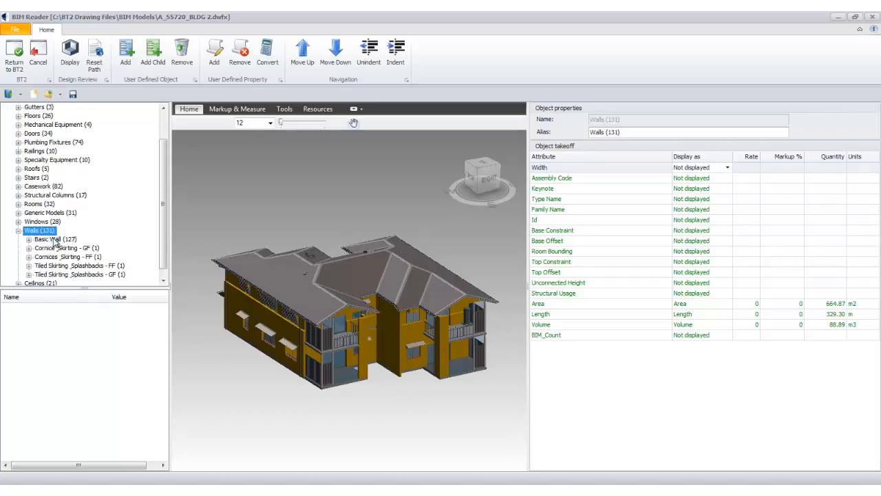
click(53, 239)
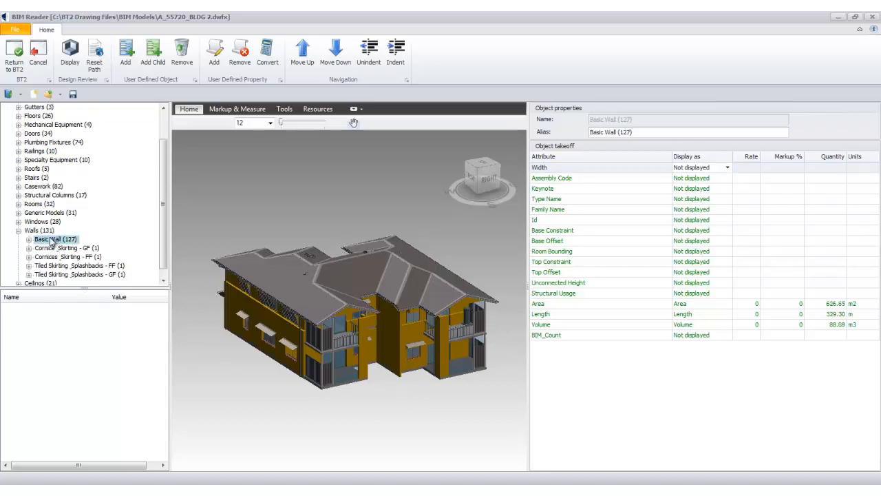
click(43, 230)
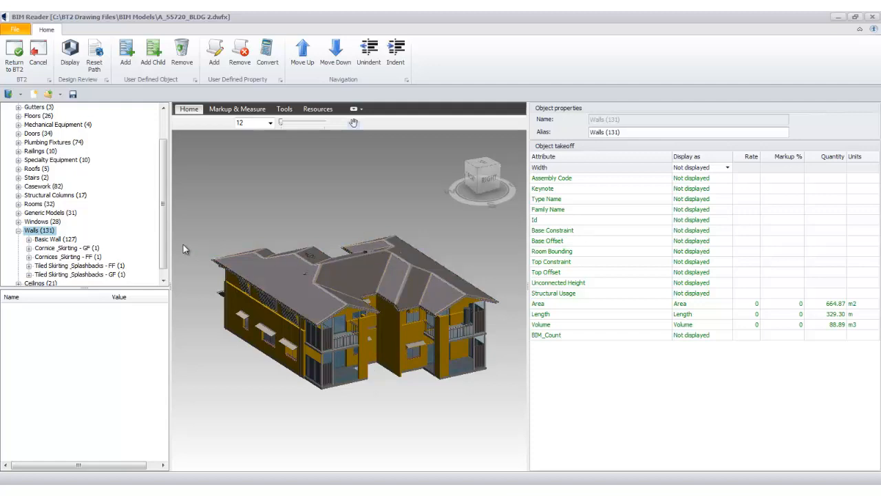
- Isolate the Walls category by hiding all other objects, and view the walls from a higher angle
right_click(43, 233)
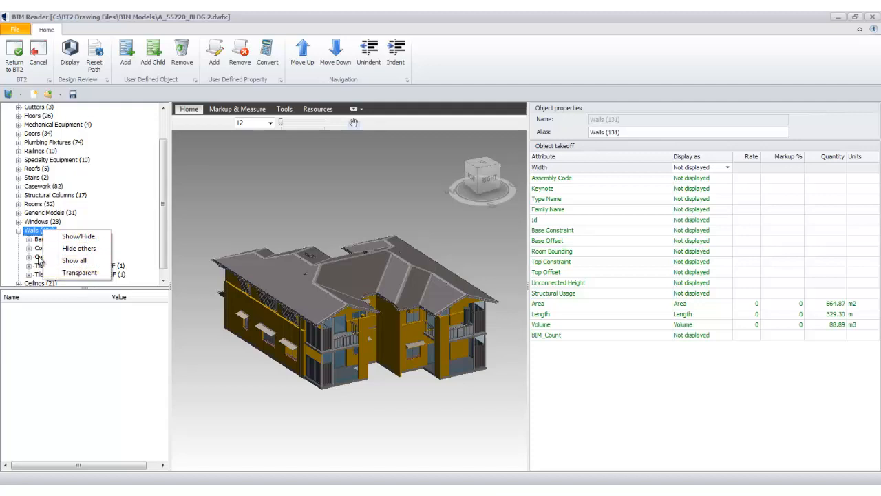
click(78, 249)
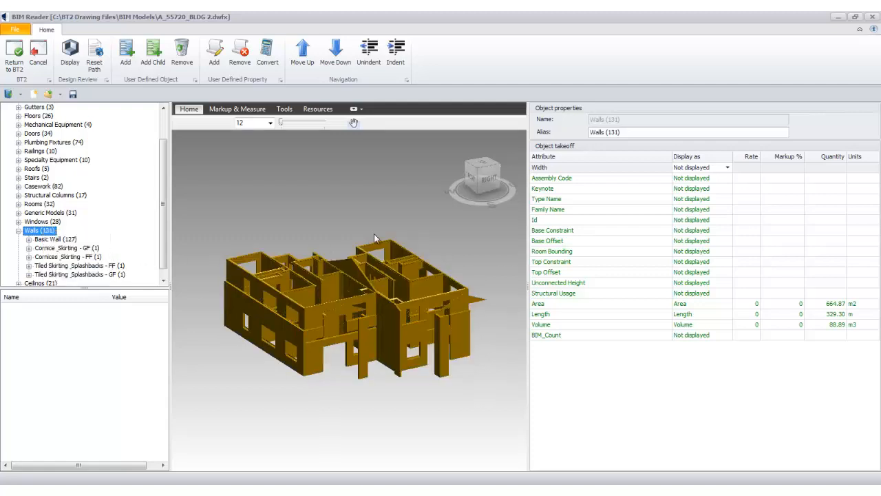
drag(461, 180, 482, 148)
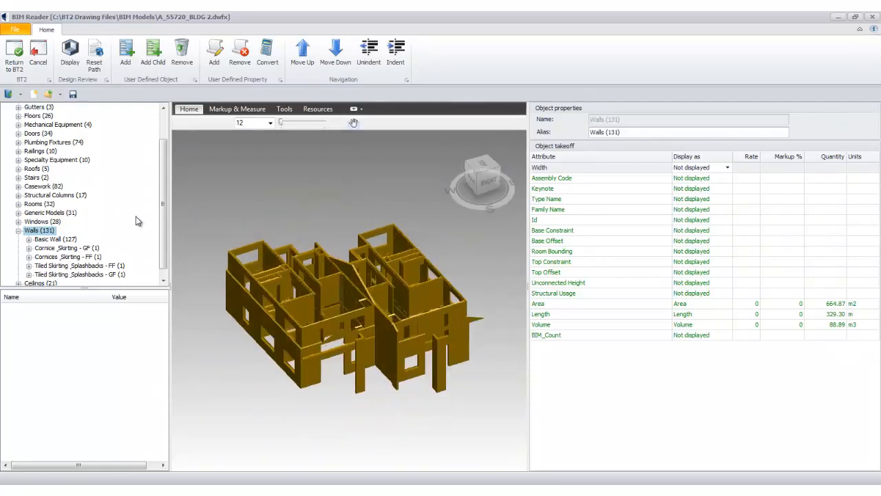
- Expand the Basic Wall group and examine the Block 200 series (Feature) type in the model and takeoff list
click(29, 239)
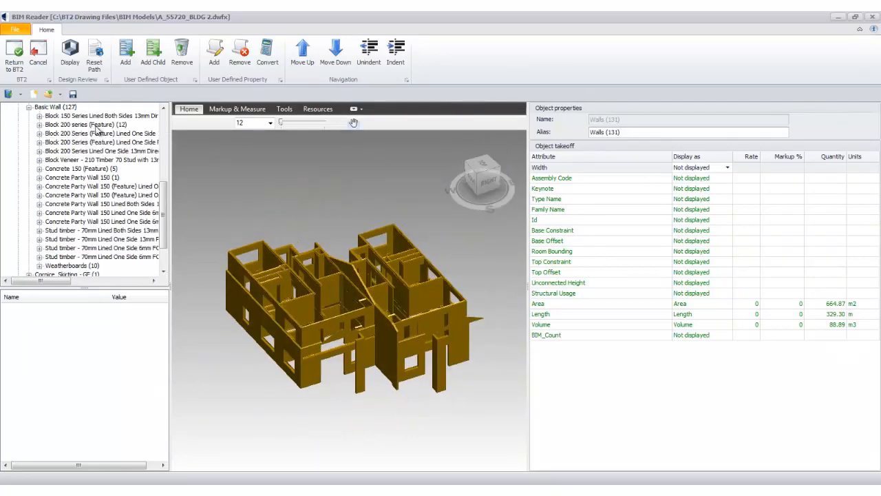
scroll(168, 185, up, 1)
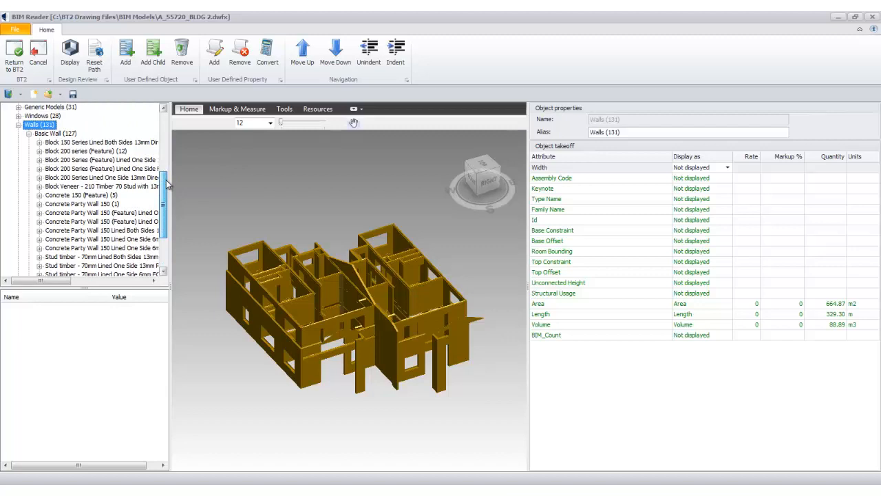
click(100, 150)
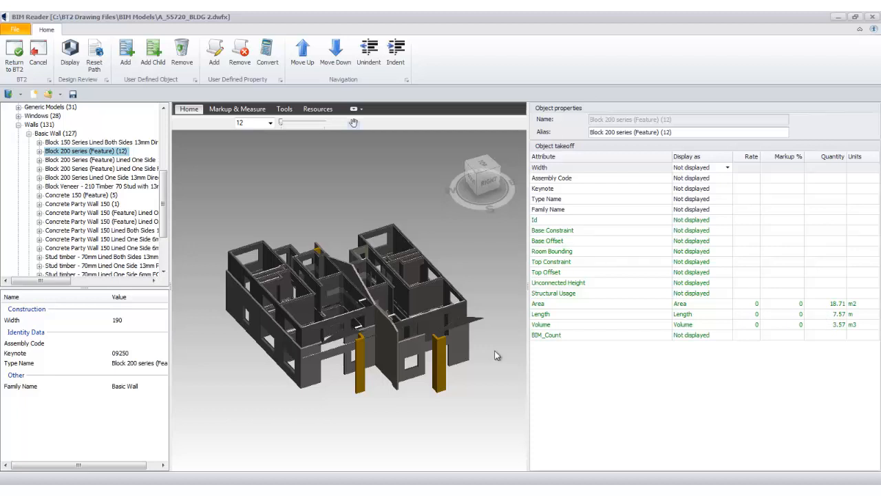
- Pick individual wall pieces of the highlighted front column in the model and examine the properties and quantities of each
click(447, 369)
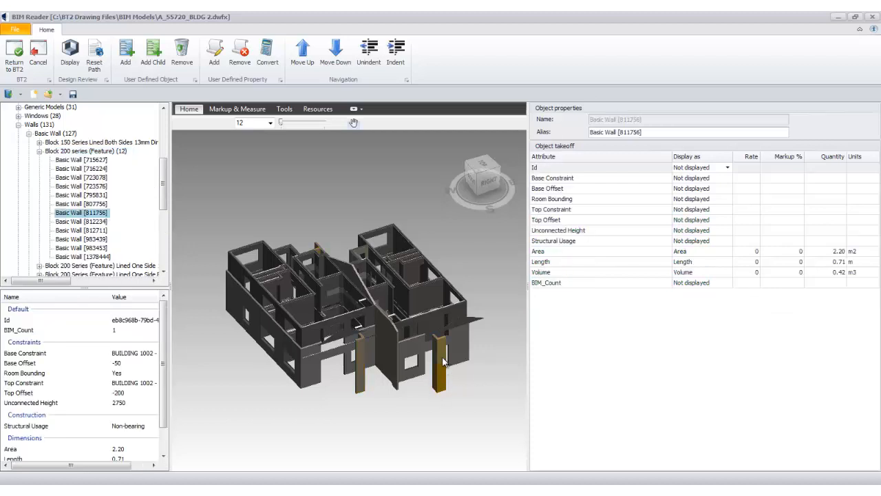
click(437, 360)
click(435, 361)
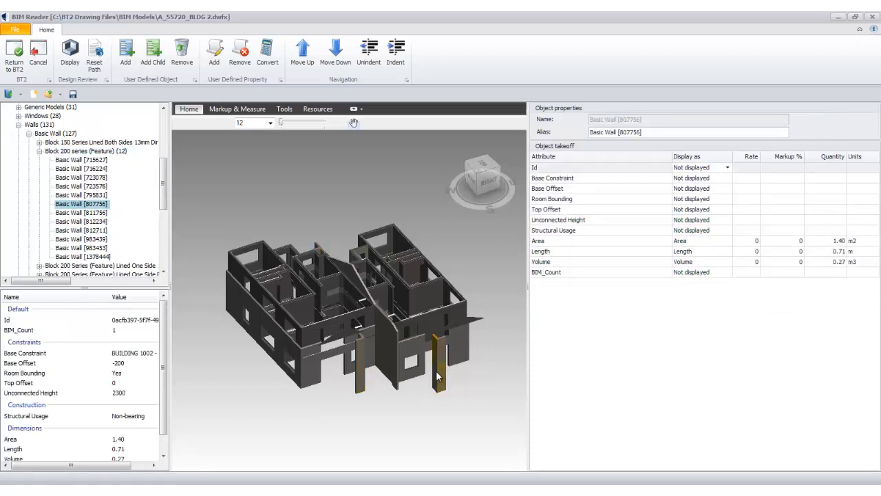
click(437, 378)
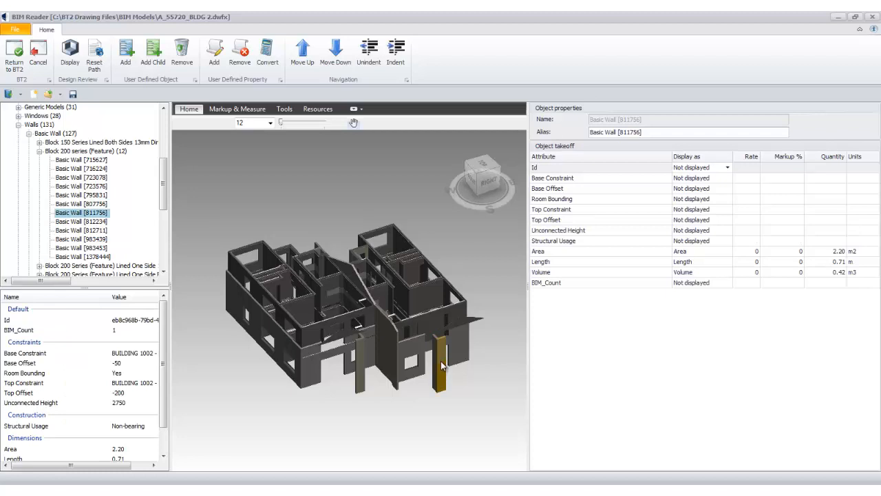
click(438, 359)
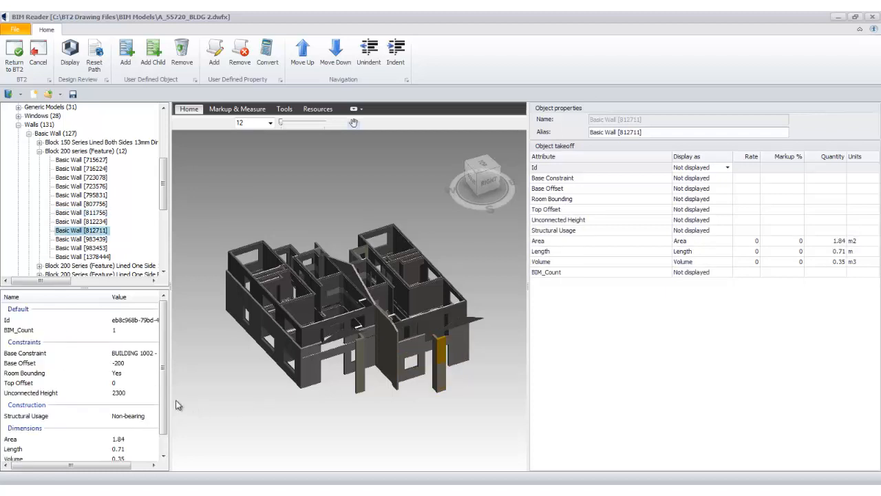
scroll(167, 404, down, 1)
scroll(167, 404, up, 1)
- Collapse the Block 200 series (Feature) type, reselect it and view its highlighted walls from another side of the building
click(40, 151)
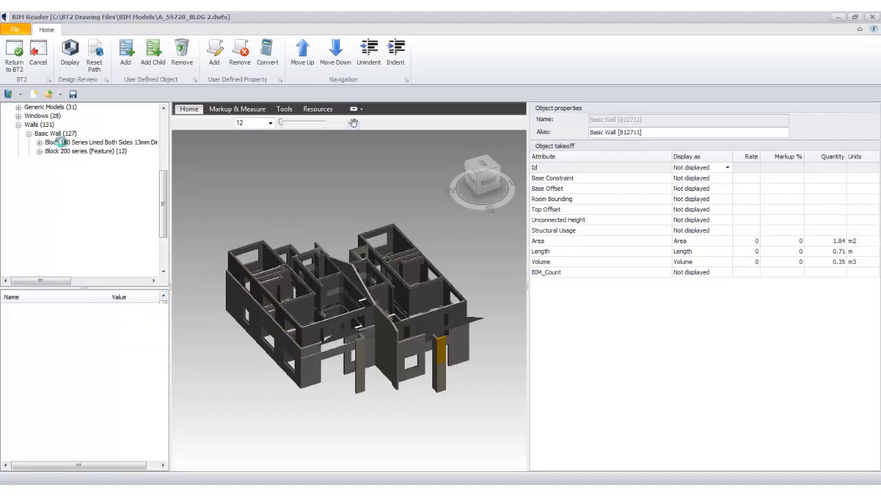
click(68, 151)
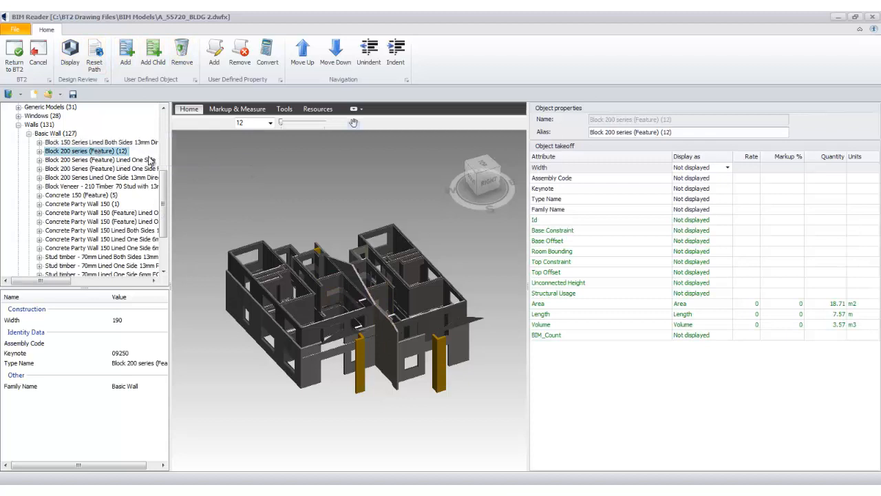
drag(500, 171, 457, 165)
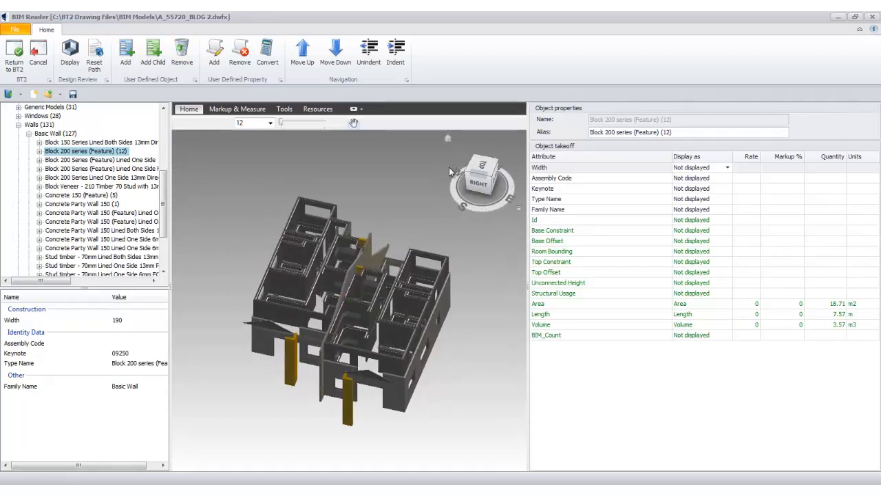
- Set the Volume attribute of the whole Walls category to Not displayed
click(44, 128)
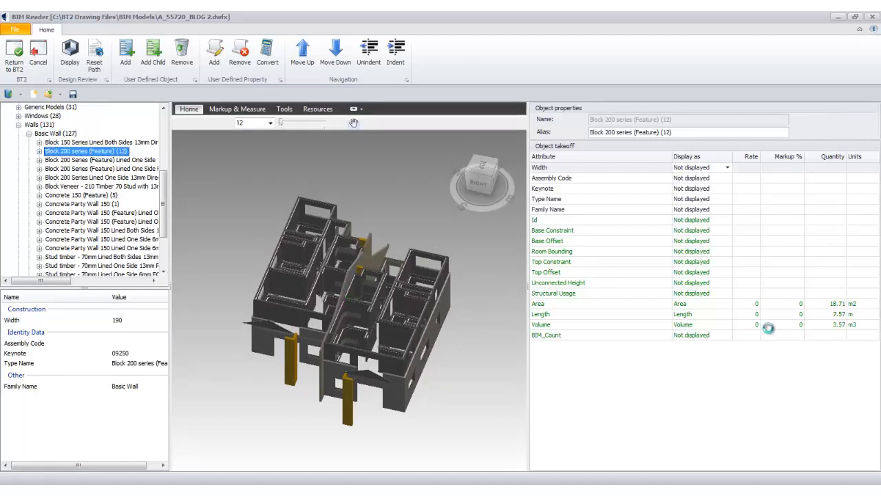
click(728, 325)
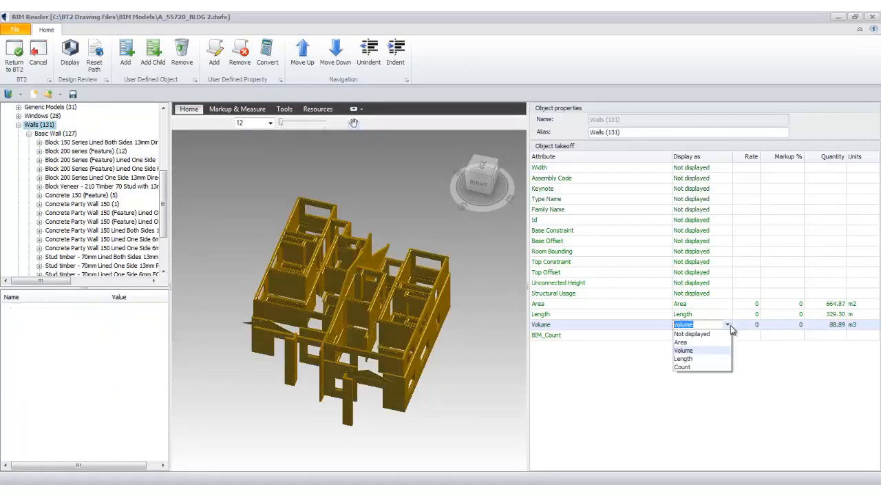
click(692, 335)
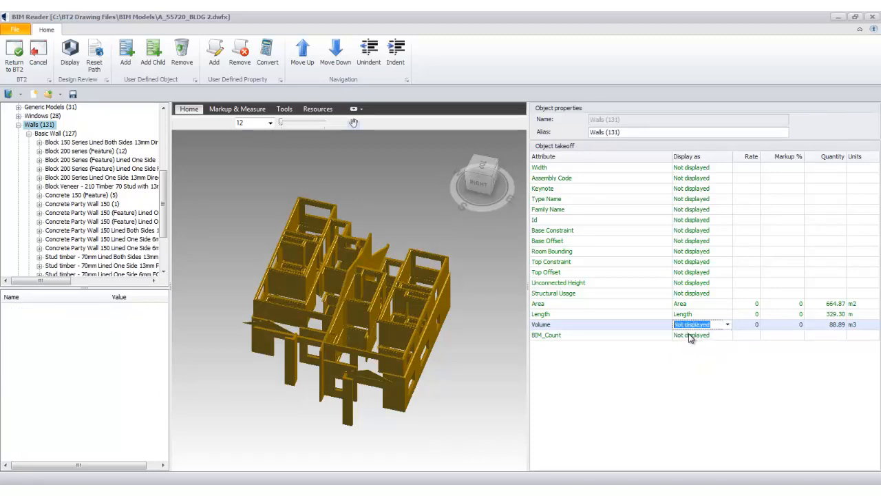
click(707, 297)
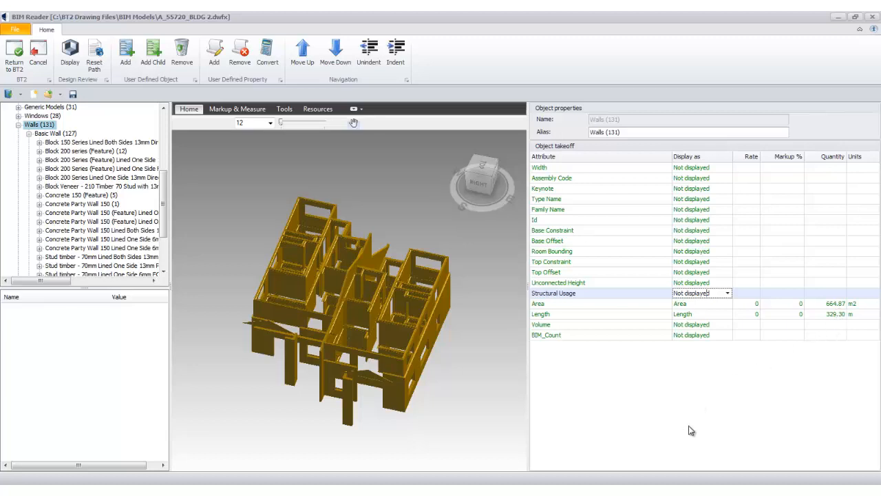
- Return to BT2 with the BIM takeoff data and bring the imported headings from Fascias to Ceilings into view
click(17, 59)
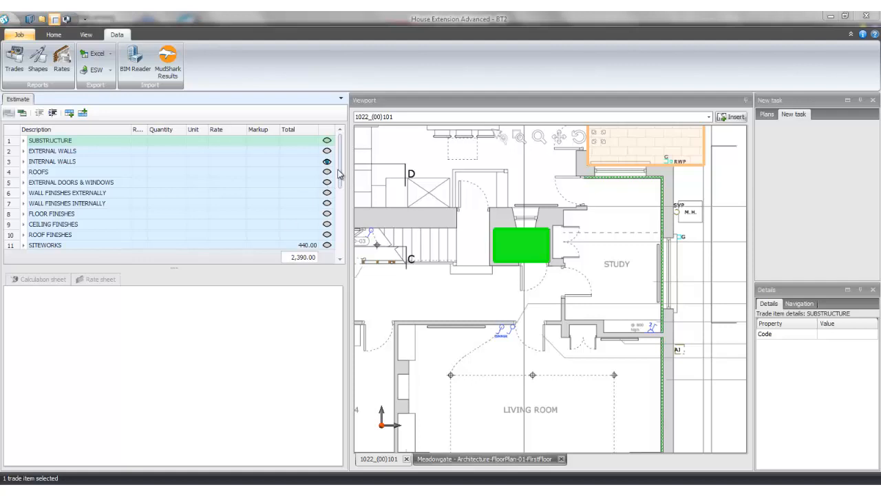
scroll(339, 175, down, 4)
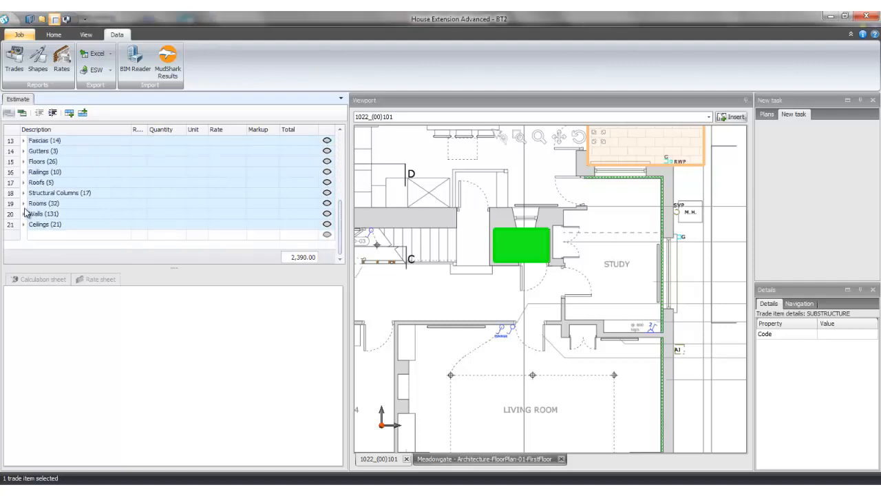
- Expand the imported Walls heading through Basic Wall to the Area and Length items of the Block 150 Series Lined Both Sides type
click(24, 214)
click(44, 225)
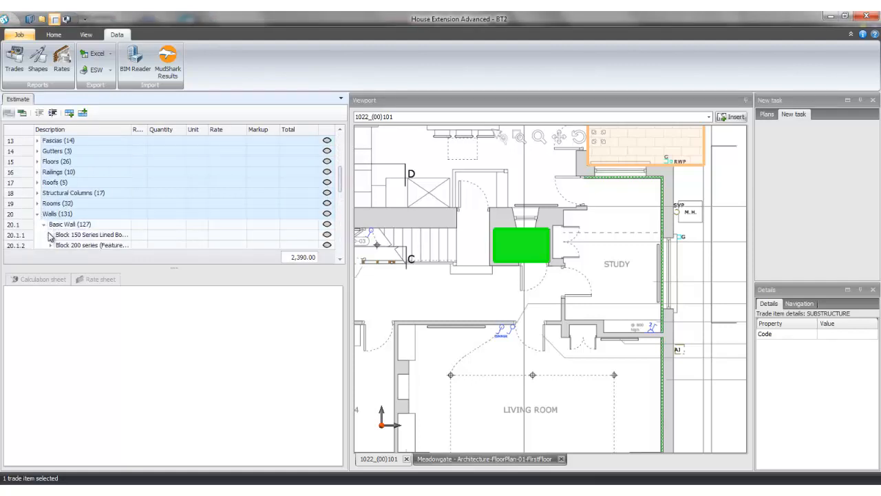
click(49, 234)
scroll(234, 215, down, 1)
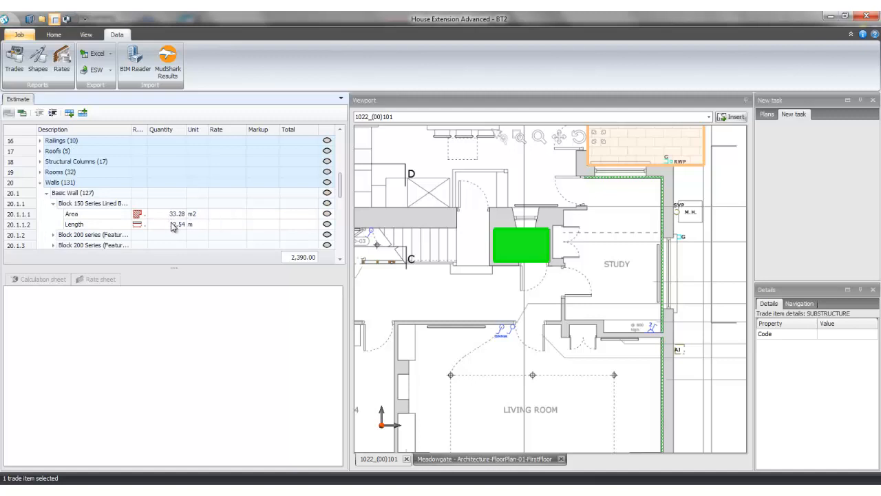
- Price the Block 150 Series wall type with a rate of 55 for Area and 14 for Length
click(220, 214)
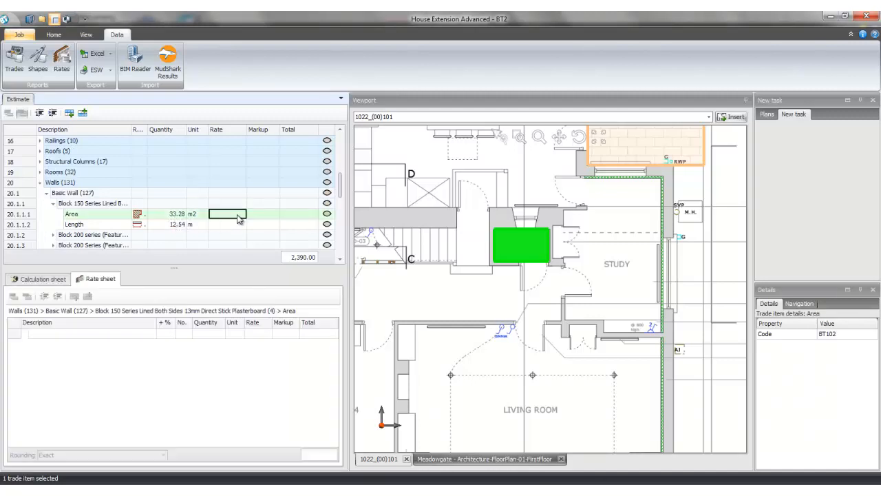
text(55)
key(Return)
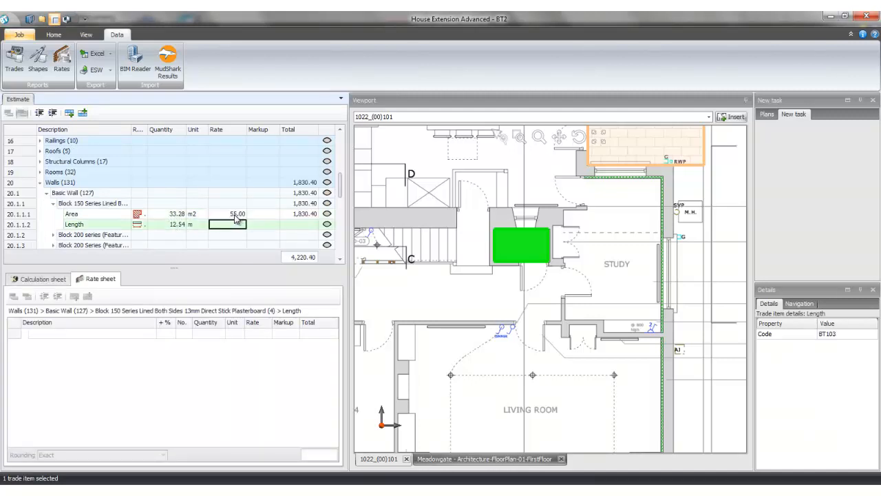
text(14)
key(Return)
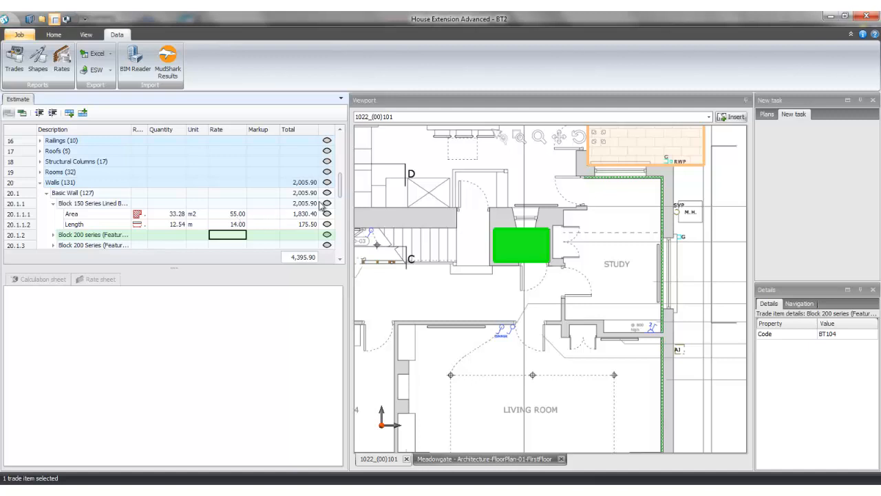
drag(341, 192, 352, 157)
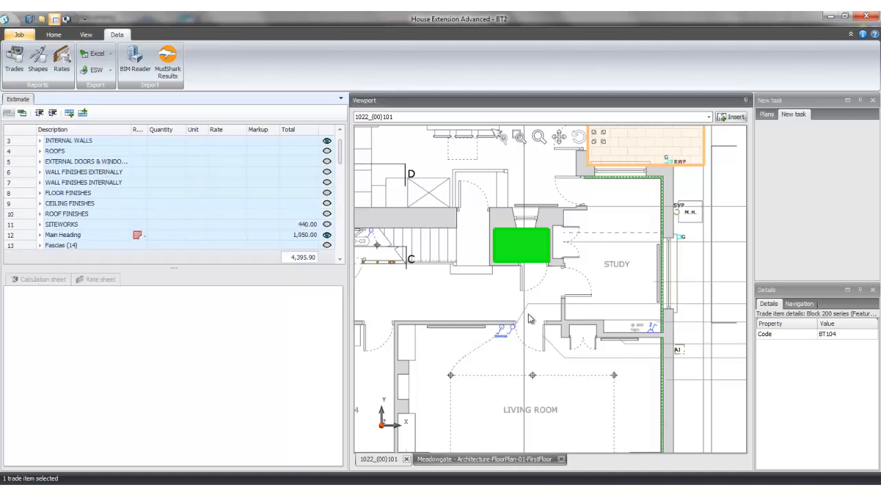
scroll(528, 319, down, 1)
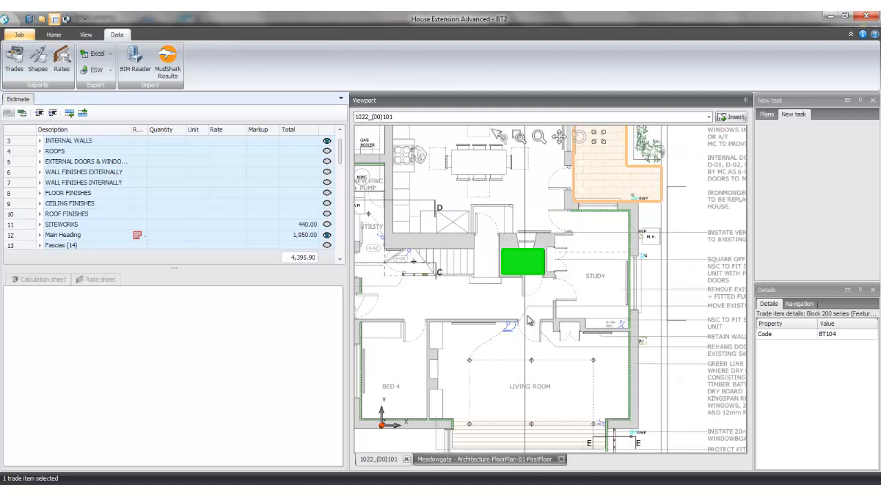